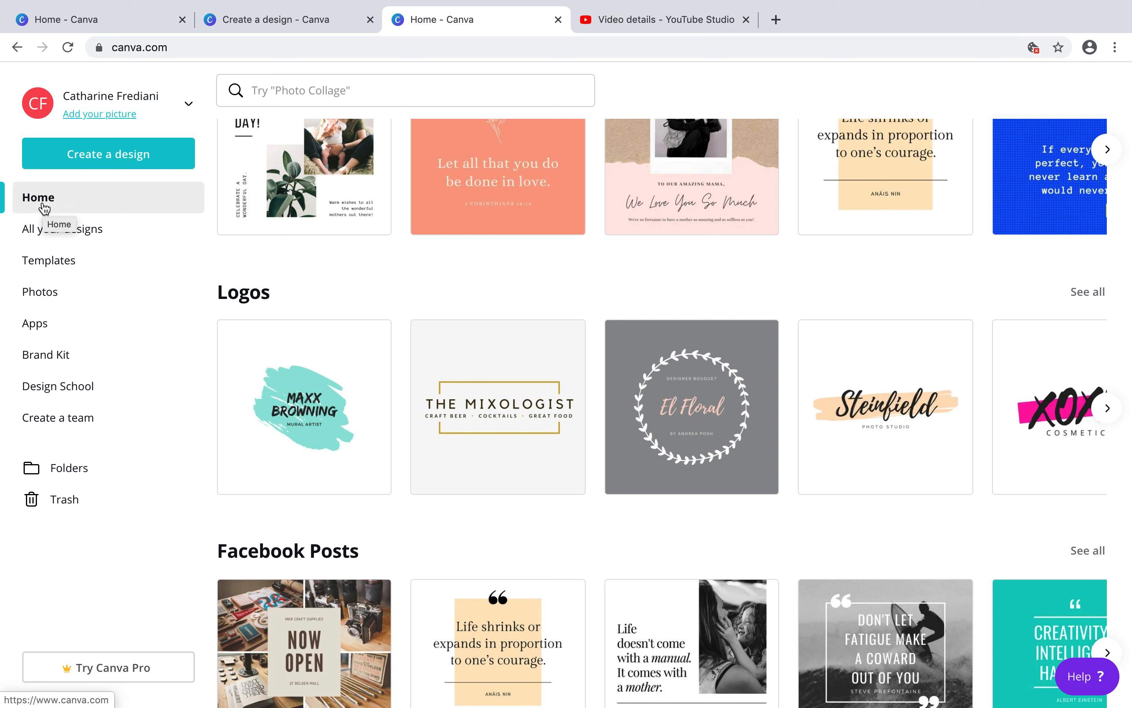
Reload the home page and open the full collection of Logos templates
left_click(199, 38)
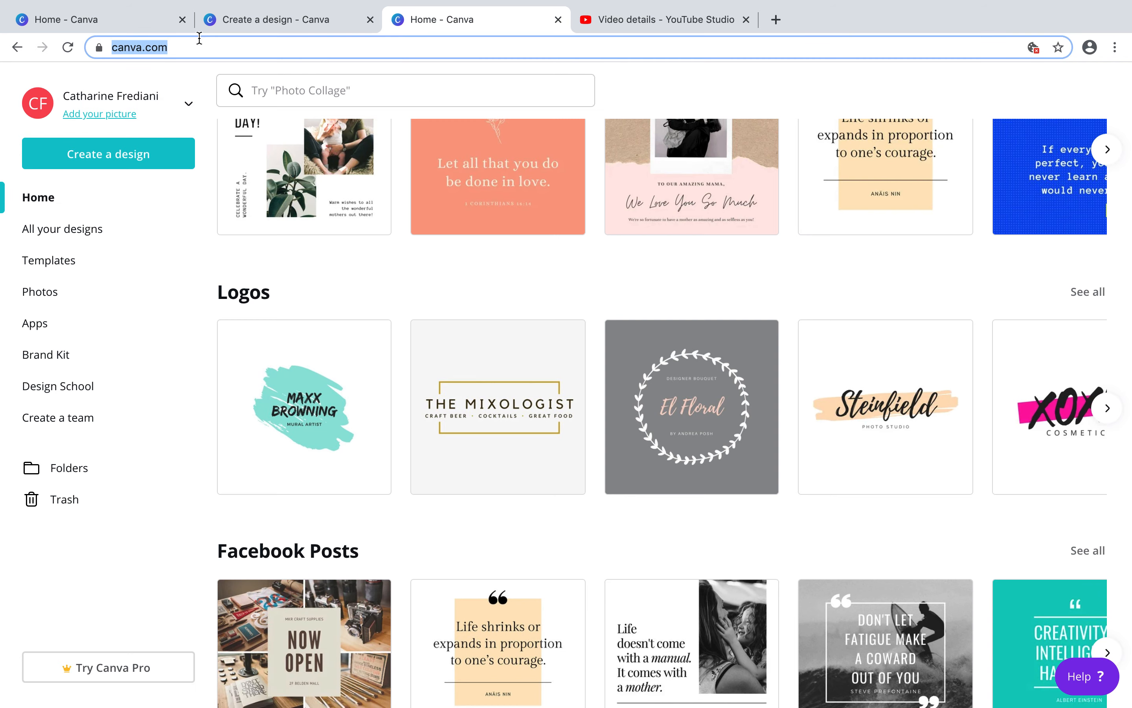
key("Right")
key("Return")
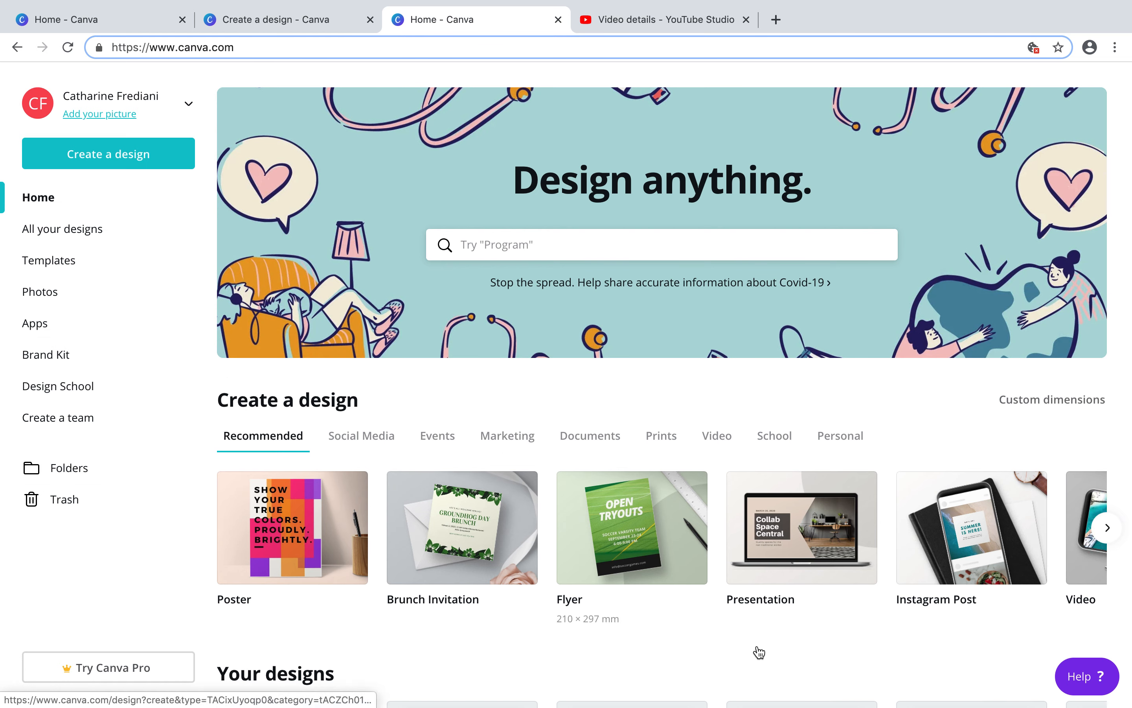
scroll(775, 655, "down", 1)
scroll(776, 657, "down", 8)
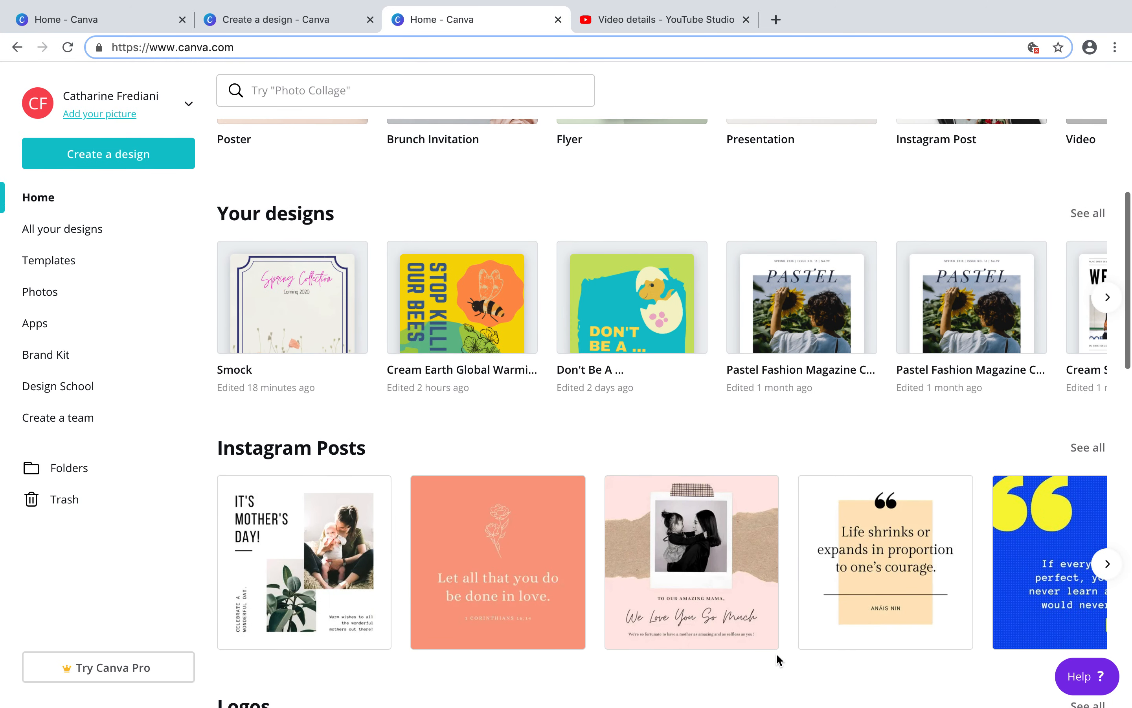
scroll(589, 412, "down", 5)
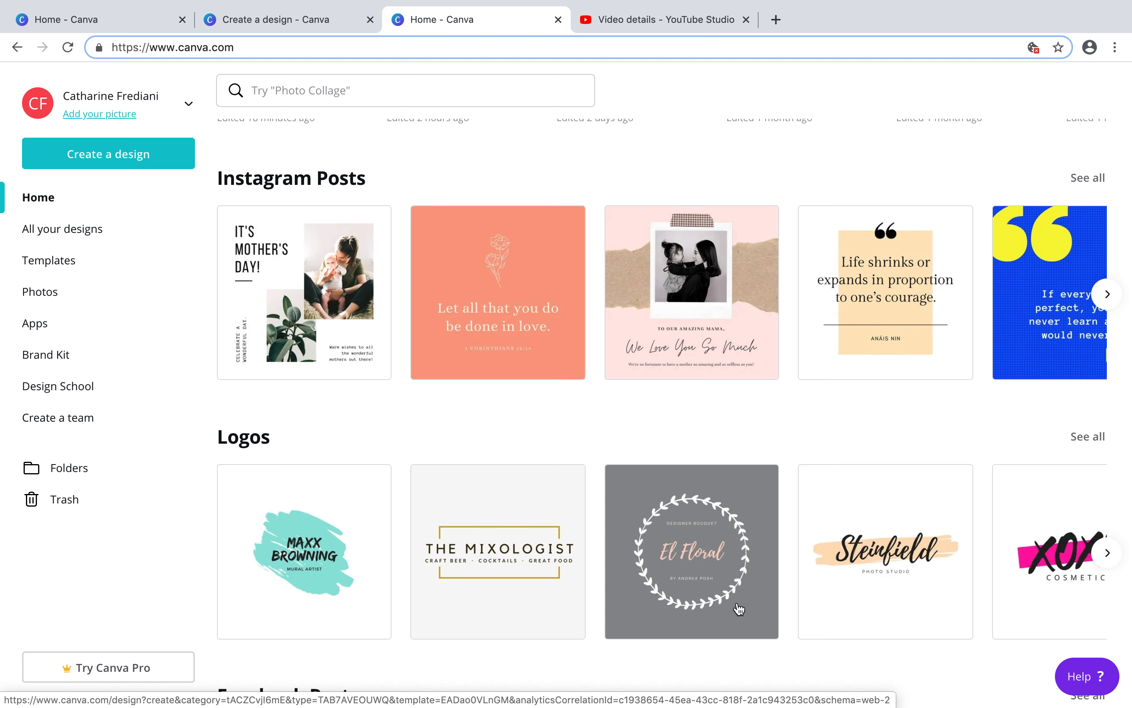
left_click(1114, 558)
left_click(1107, 553)
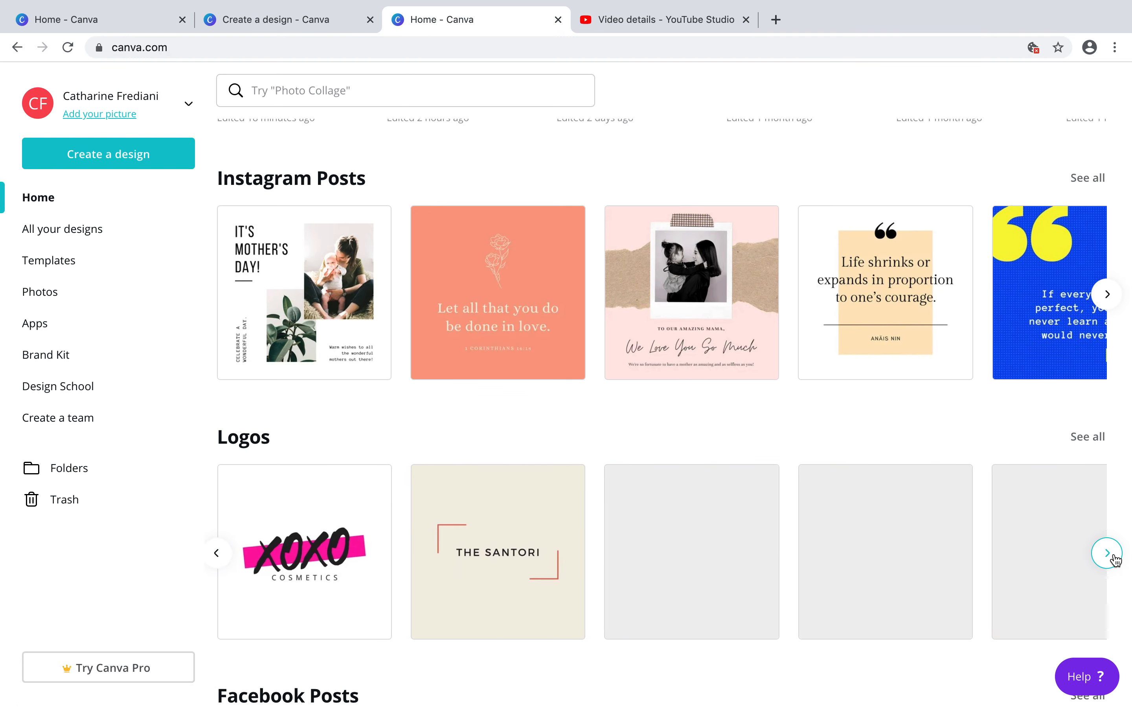
left_click(1116, 558)
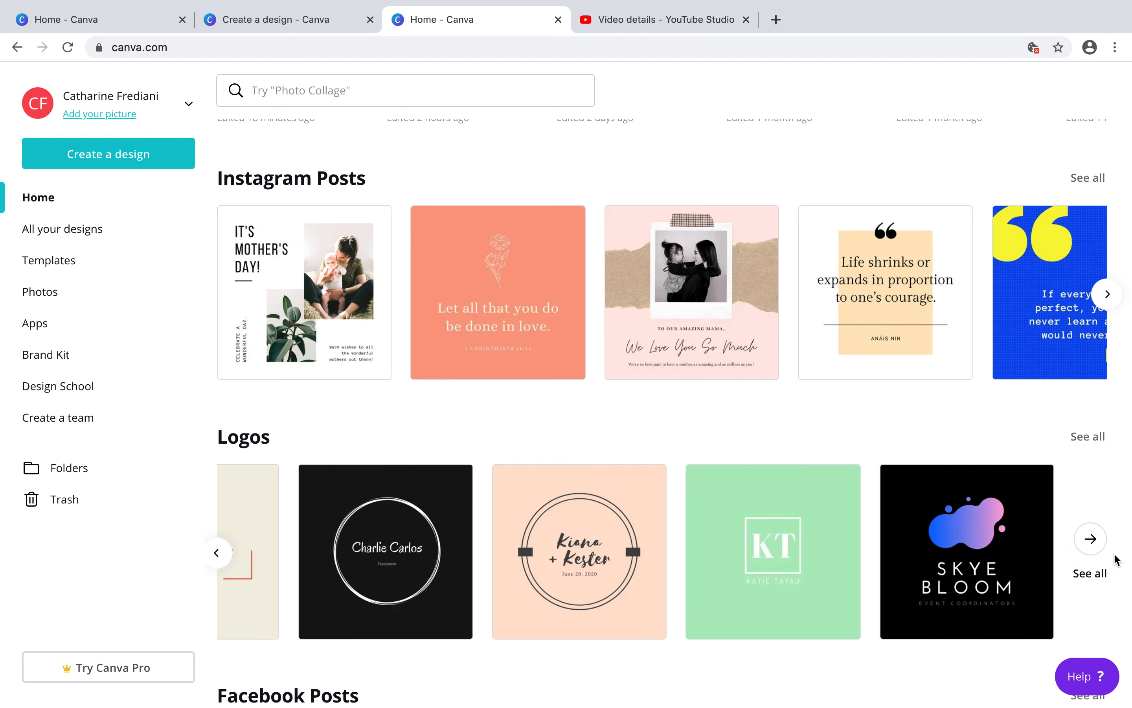
left_click(1088, 545)
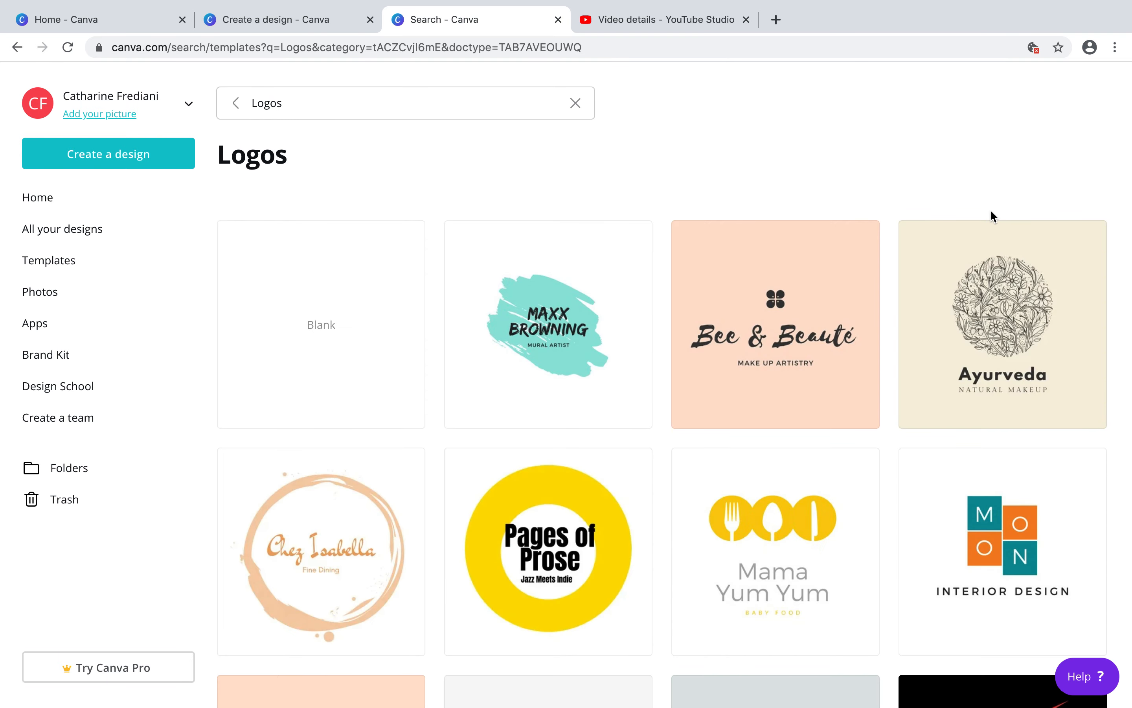
Browse the logo templates and open the black-and-white ANIMALIAS animals & pets logo for editing
scroll(943, 397, "down", 10)
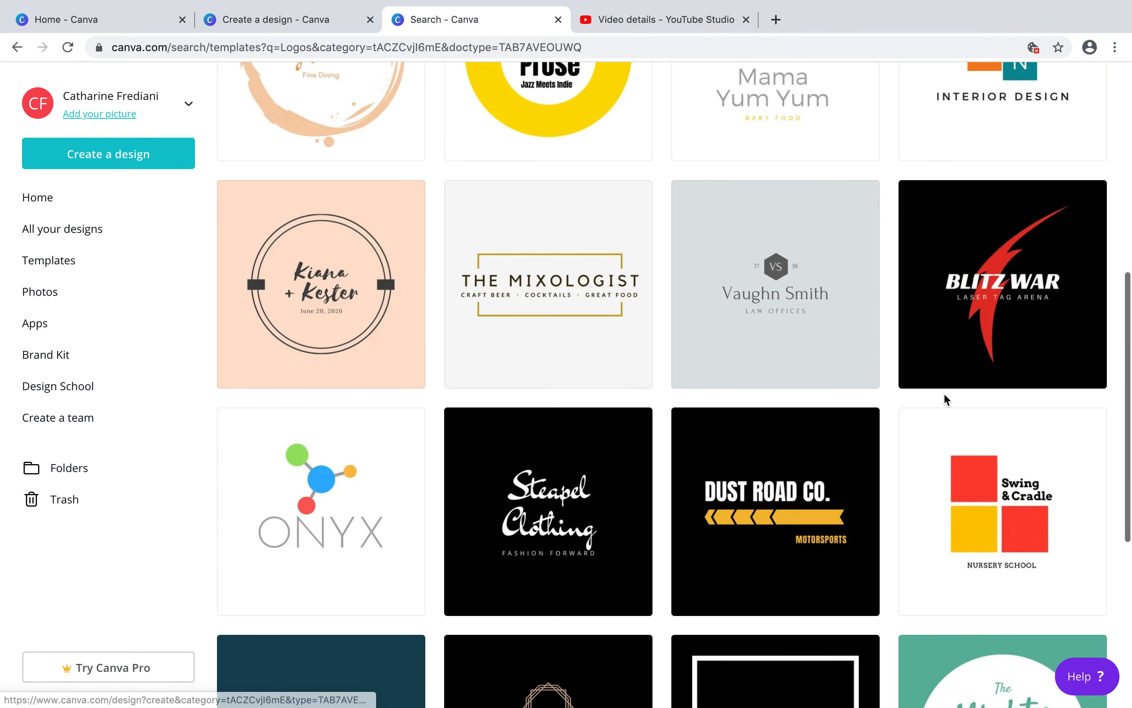
scroll(943, 398, "down", 15)
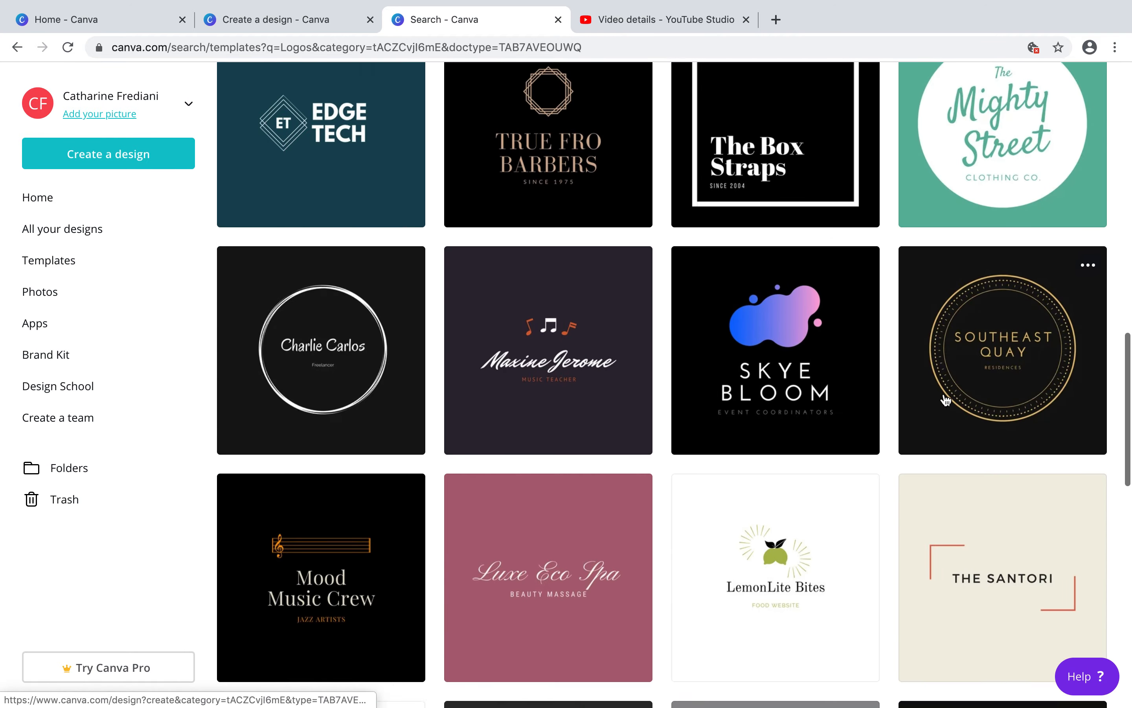
scroll(945, 398, "down", 14)
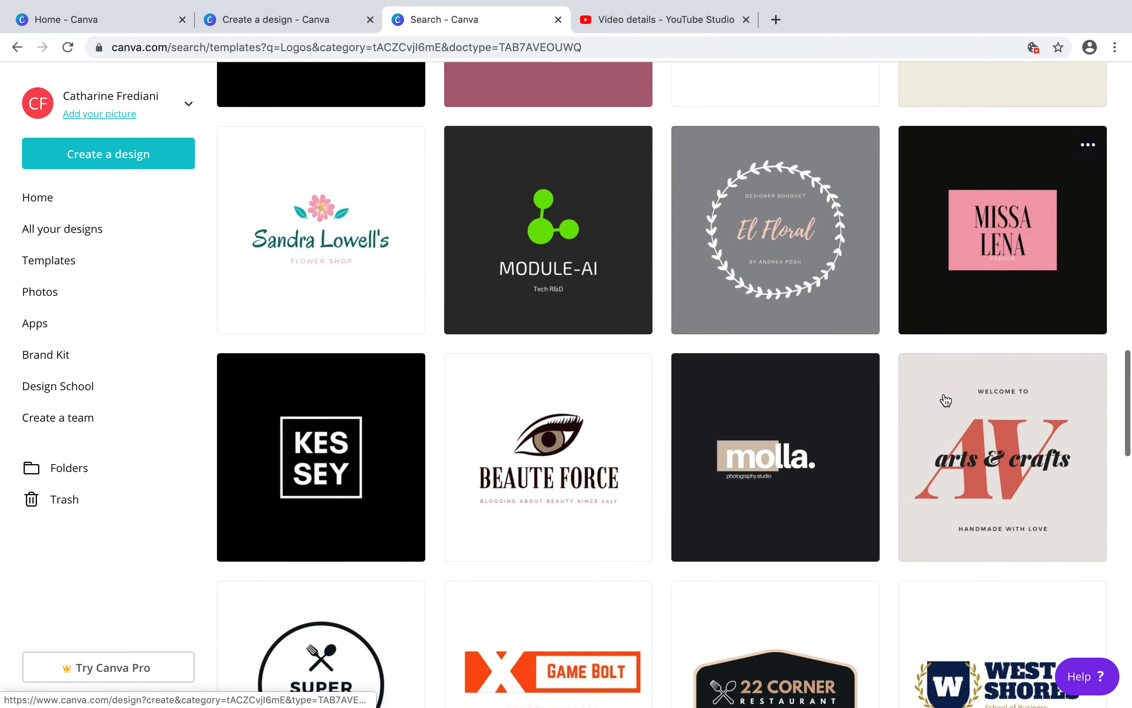
scroll(945, 399, "down", 12)
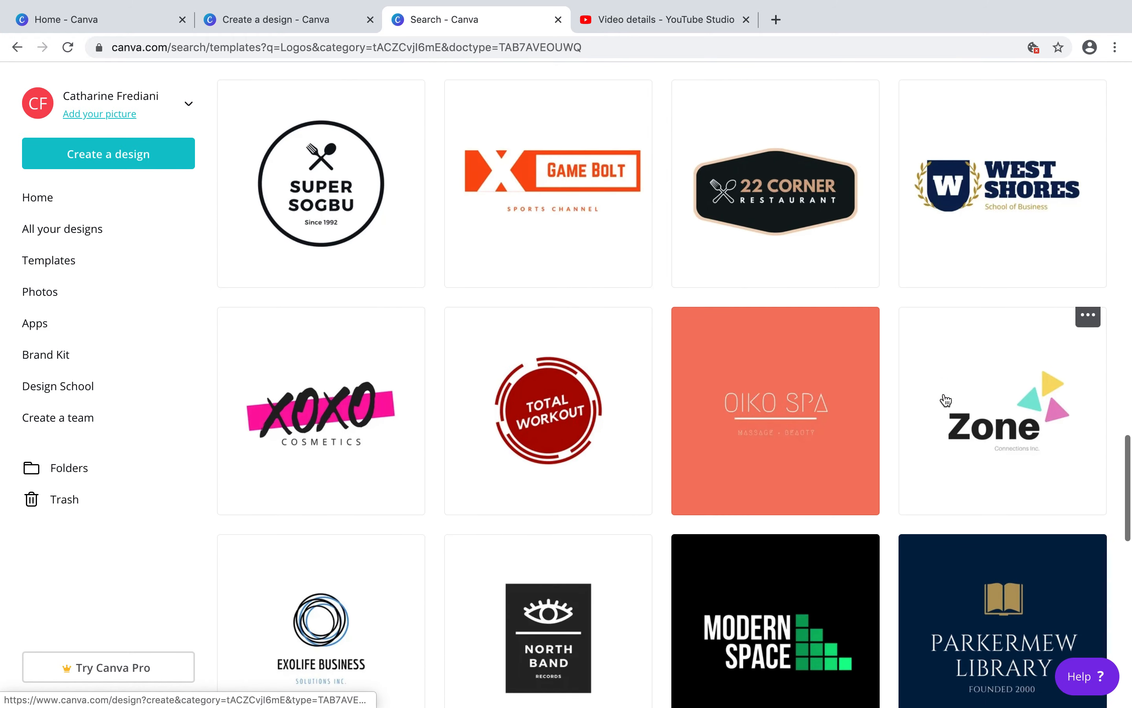
scroll(945, 399, "down", 12)
scroll(945, 397, "down", 12)
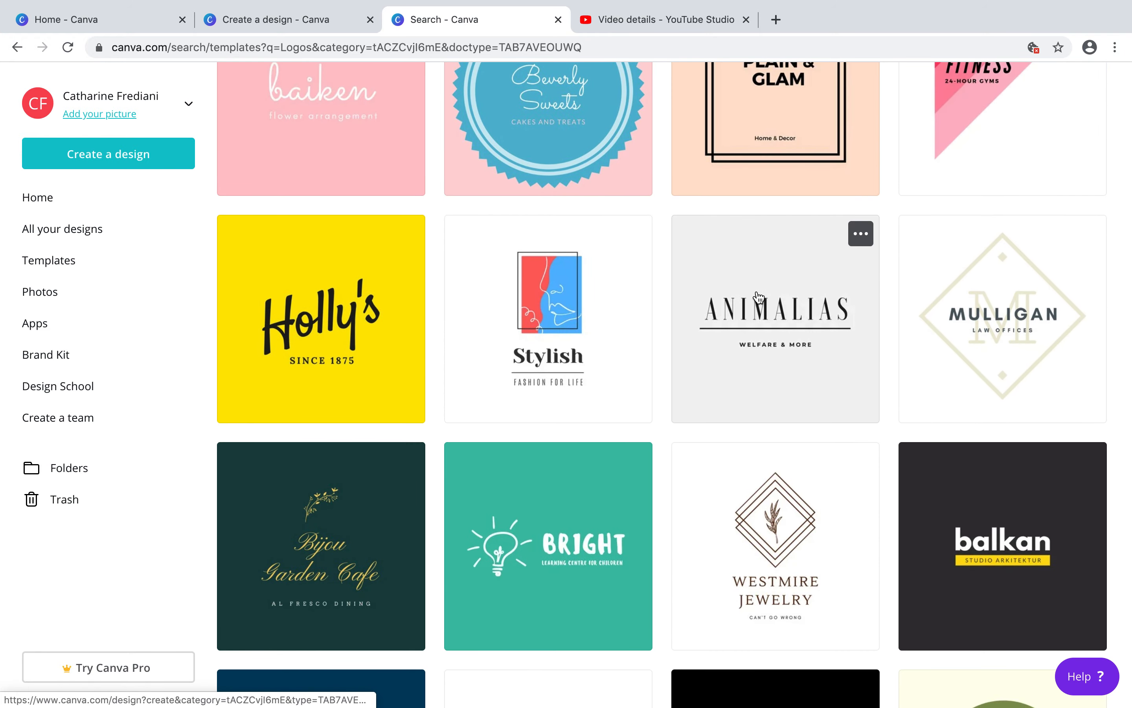
left_click(782, 270)
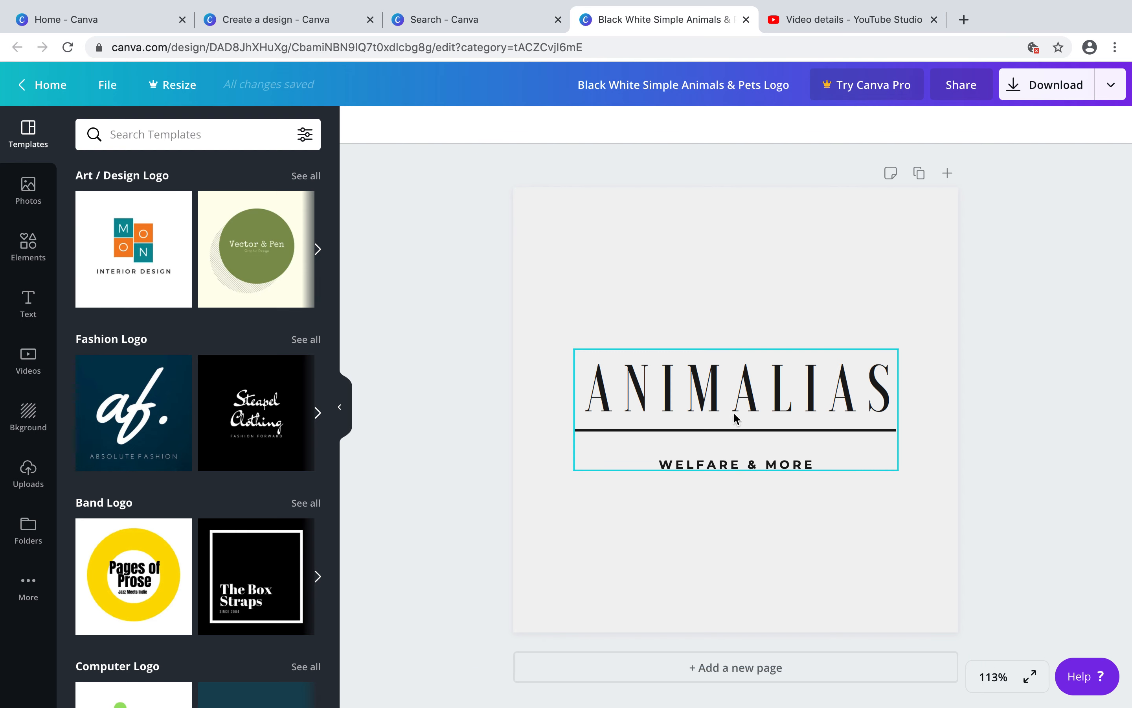
left_click(728, 387)
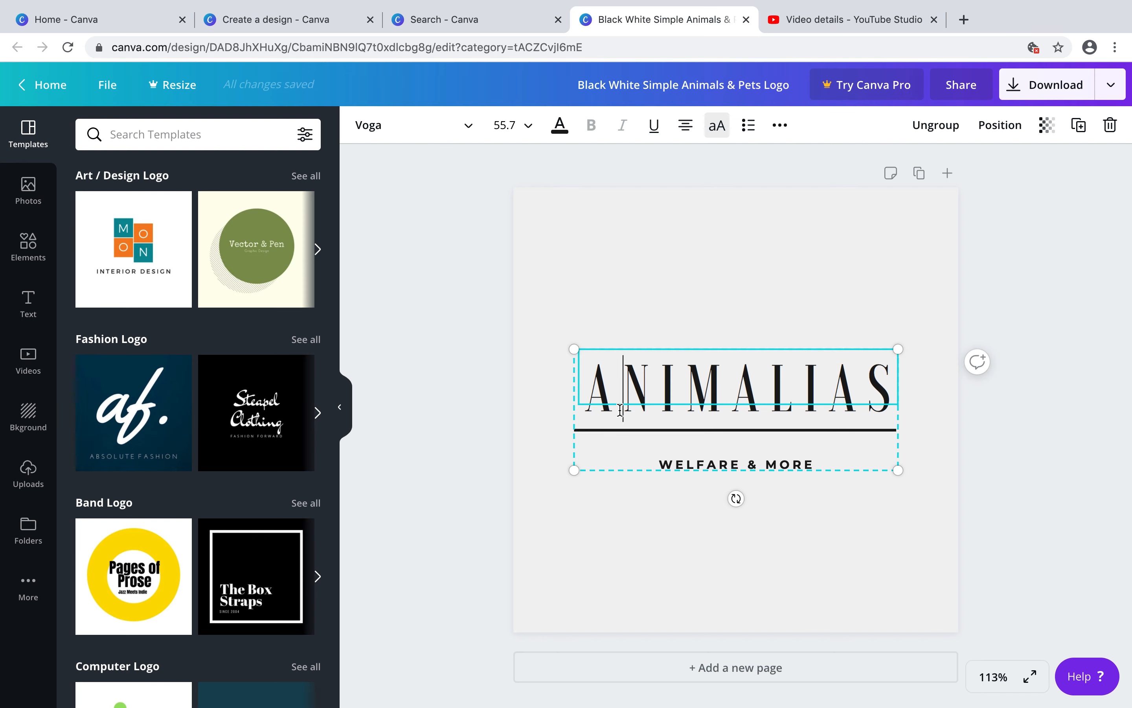
left_click(654, 337)
left_click(720, 442)
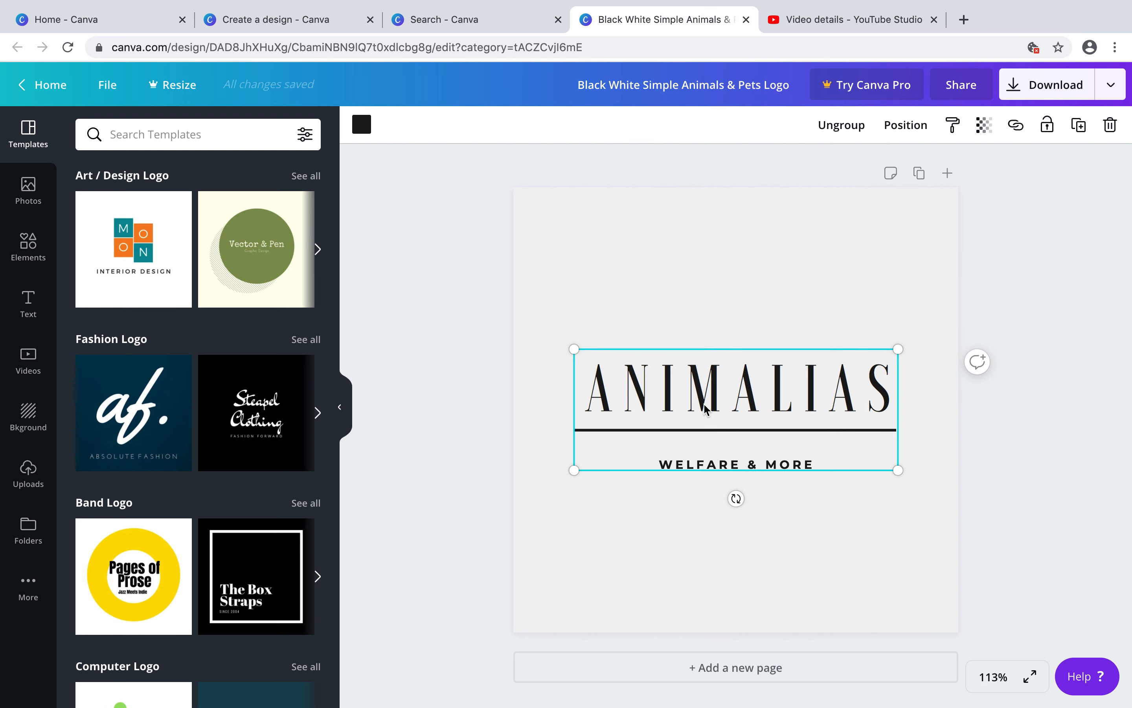
left_click_drag(704, 404, 705, 298)
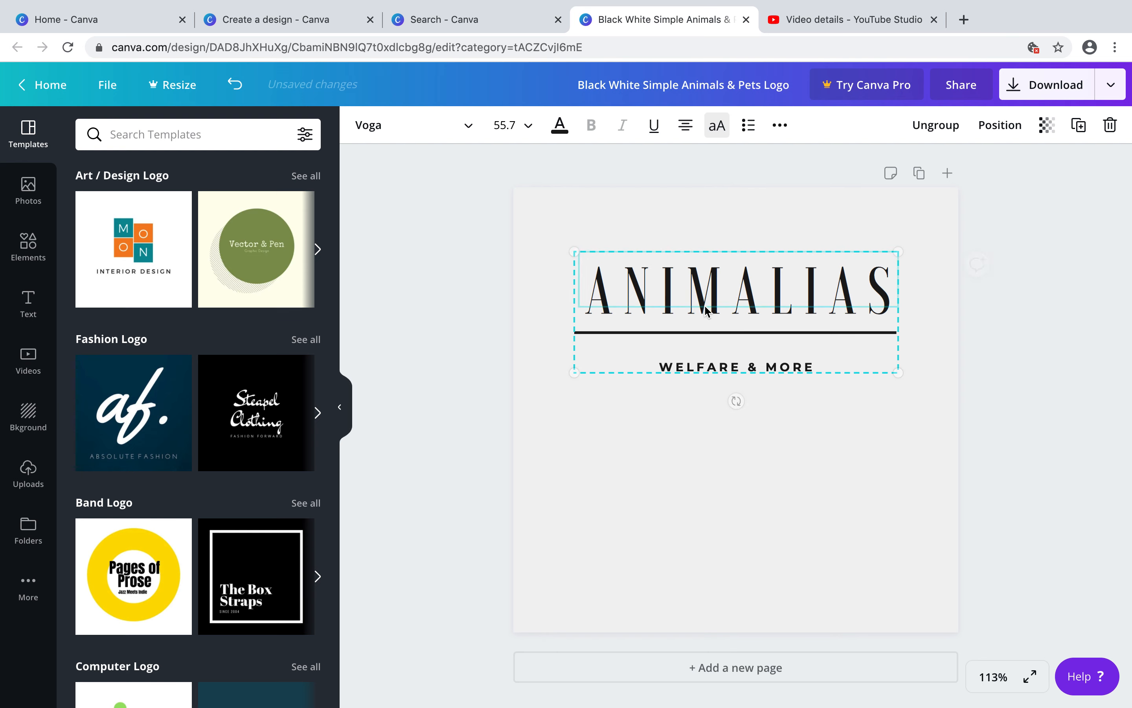
left_click_drag(683, 275, 686, 374)
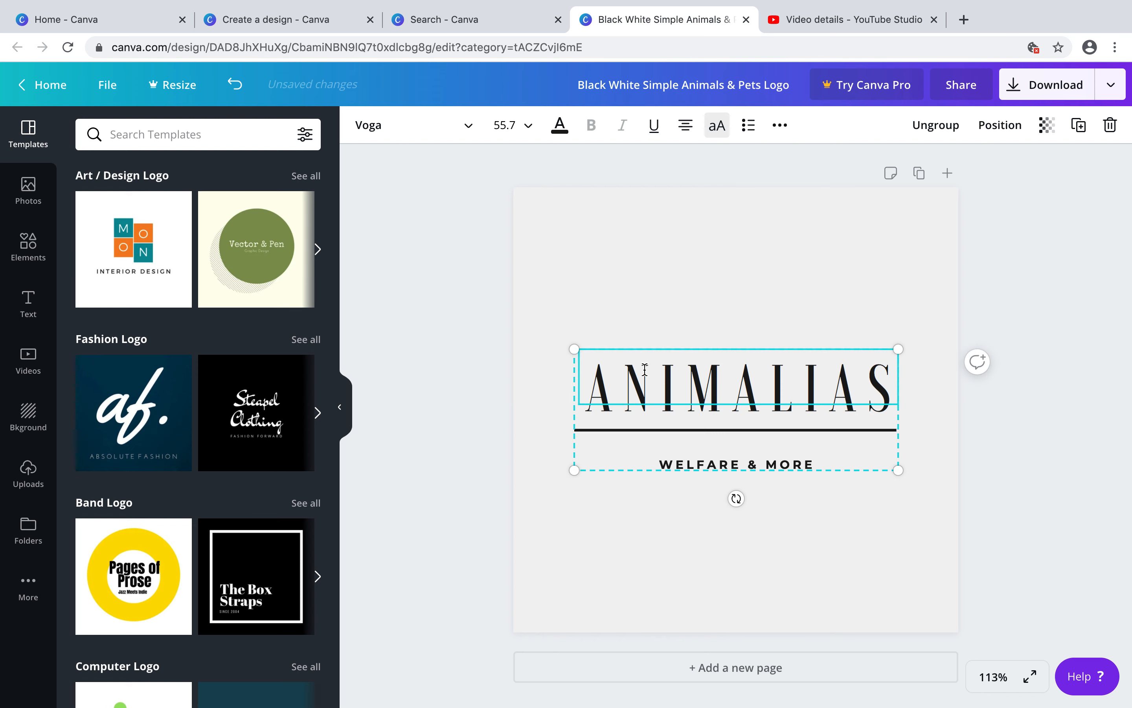
Replace the ANIMALIAS title text with FREDIANI
left_click_drag(595, 383, 886, 410)
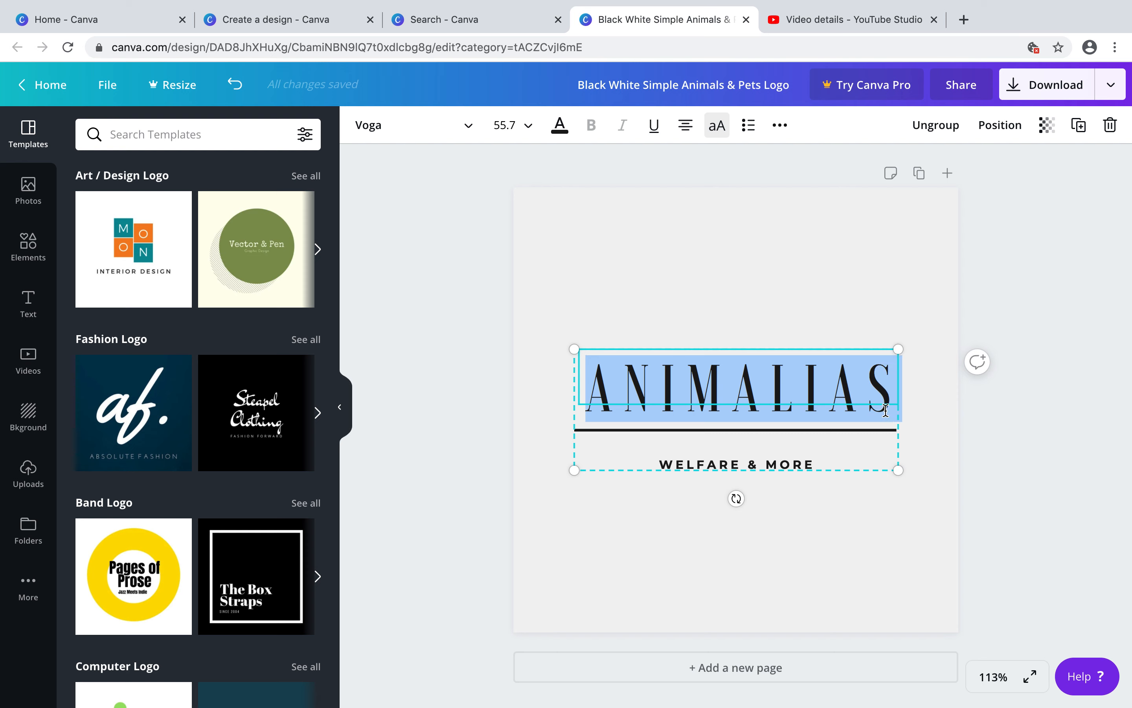
type("FREDIANI")
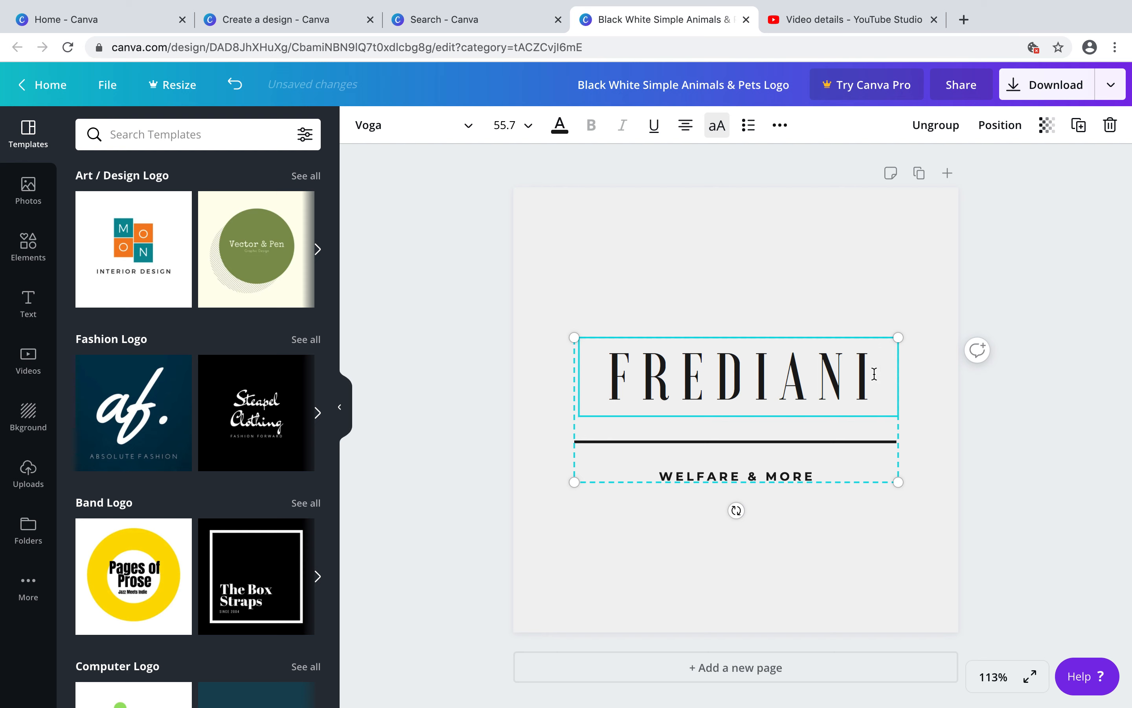
Select the FREDIANI title, try the Jonathan font, then set it to Alice at size 40
left_click_drag(874, 373, 617, 376)
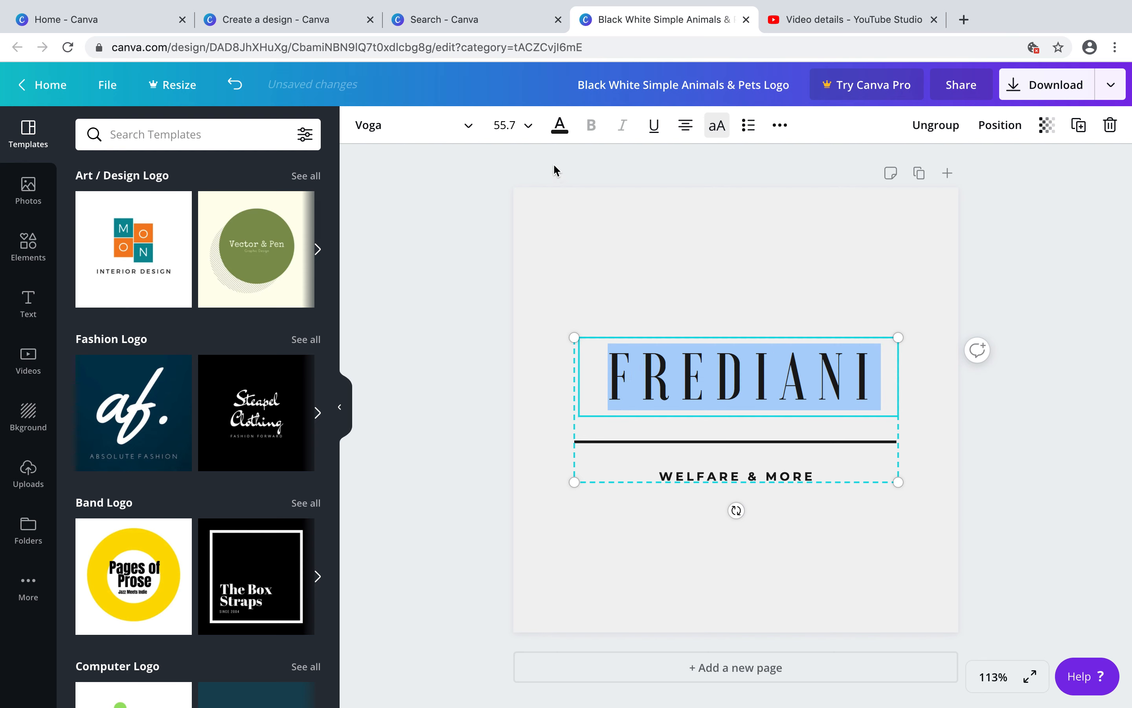
left_click(468, 126)
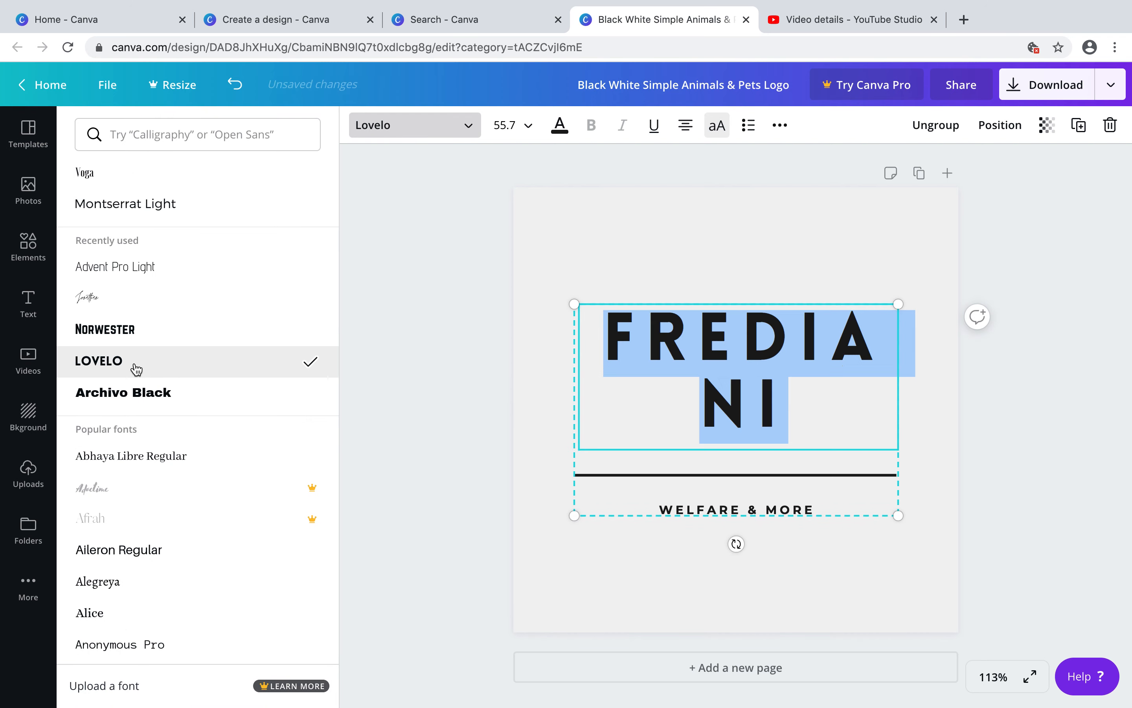
left_click(89, 296)
scroll(155, 485, "down", 3)
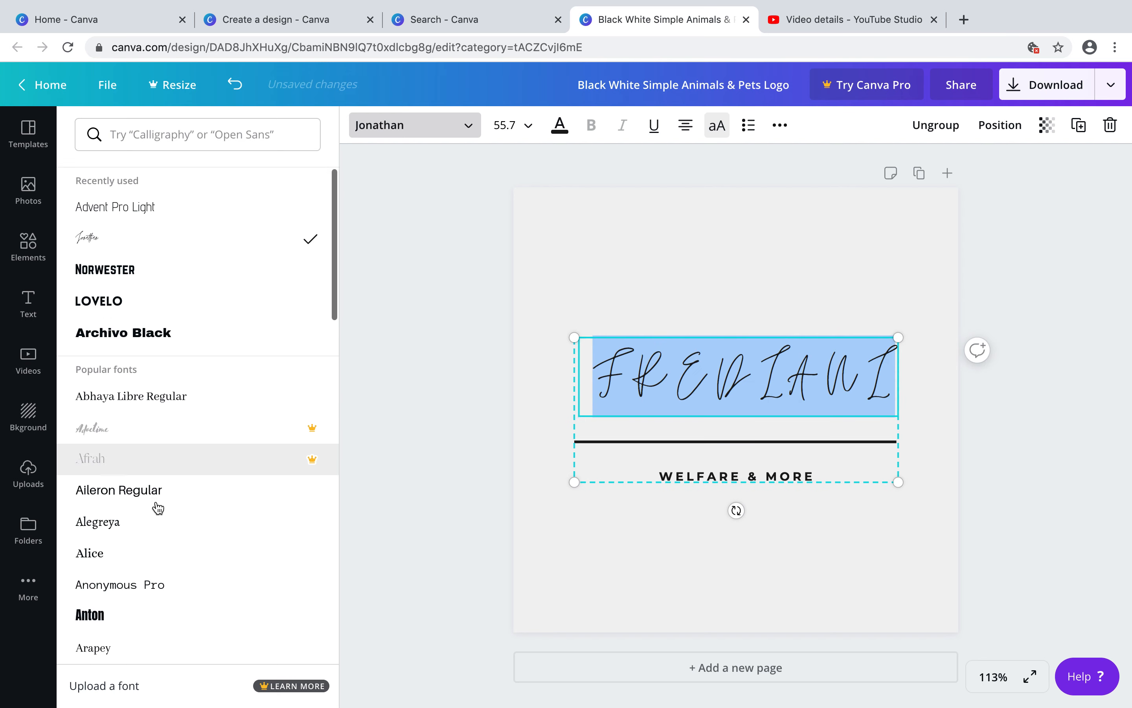
left_click(198, 551)
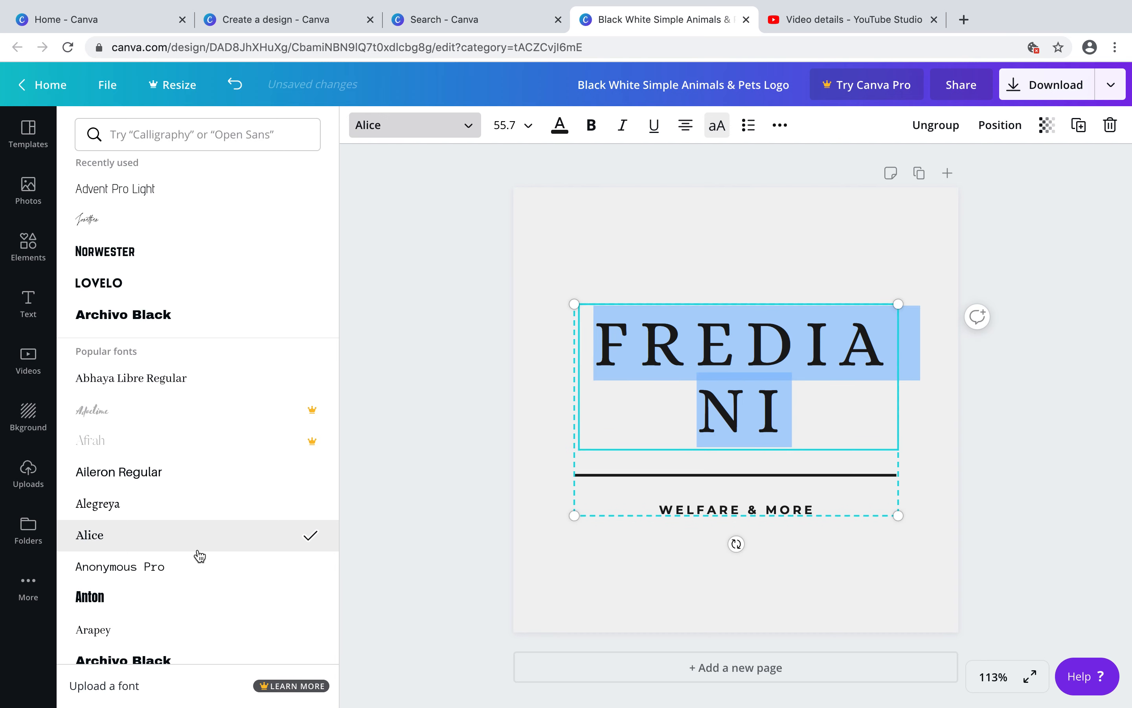
left_click(530, 133)
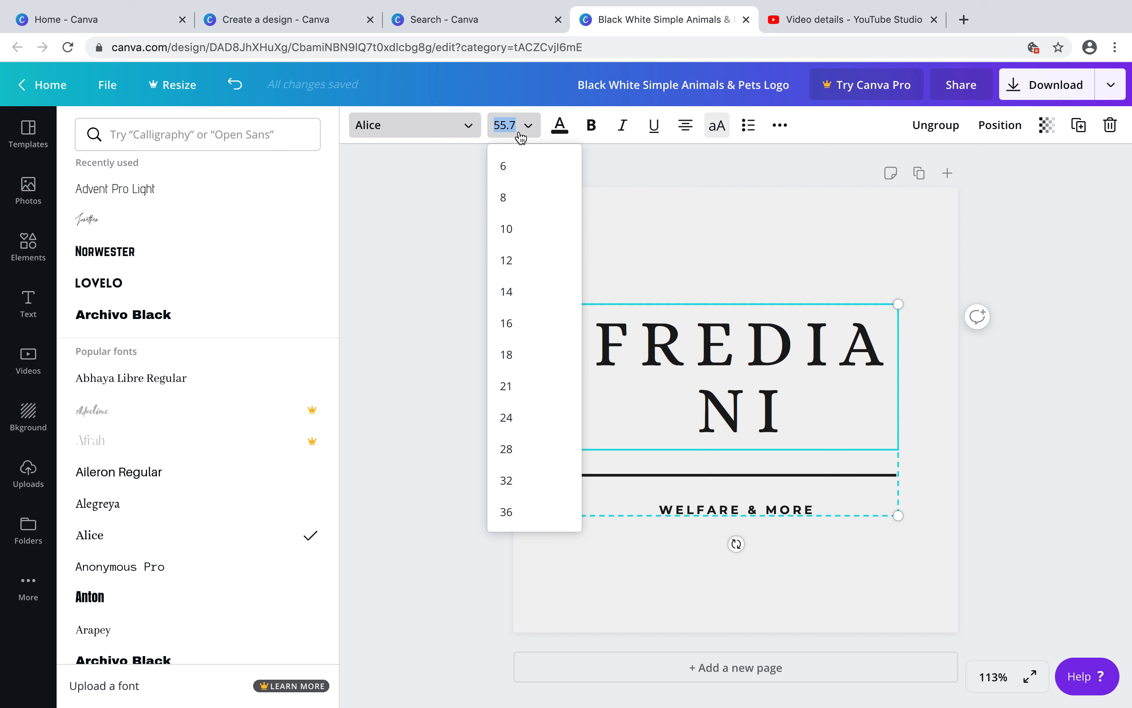
type("40")
key("Return")
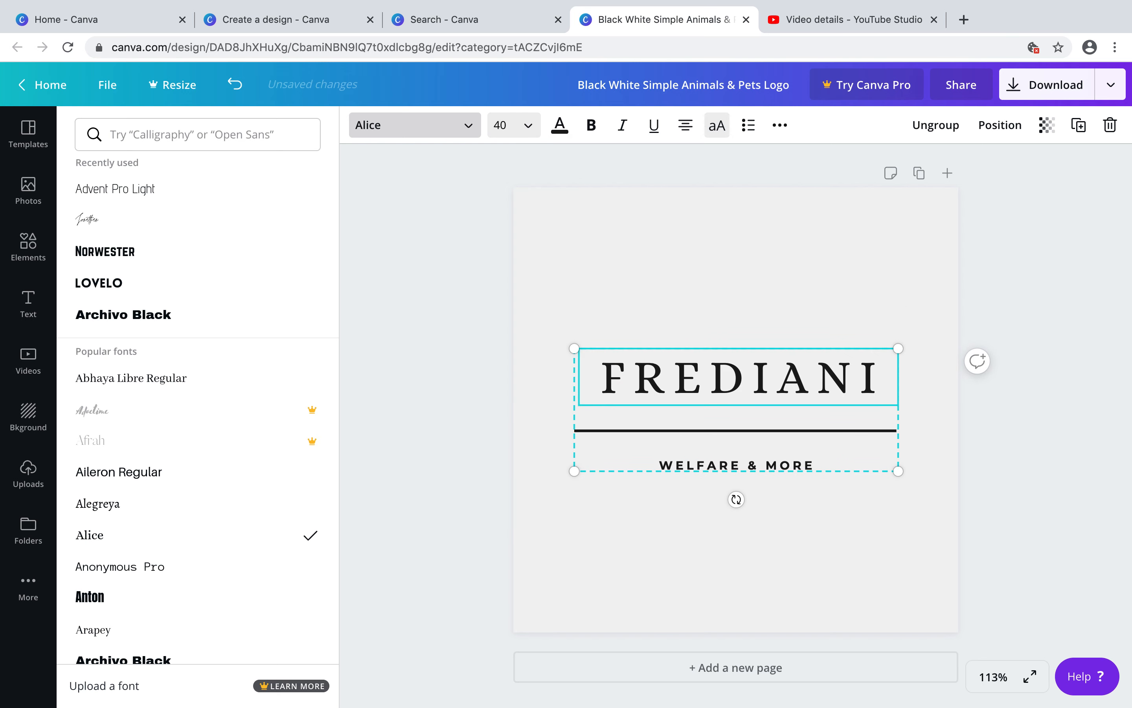
Try several fonts on the FREDIANI title and apply Nickainley
left_click(285, 571)
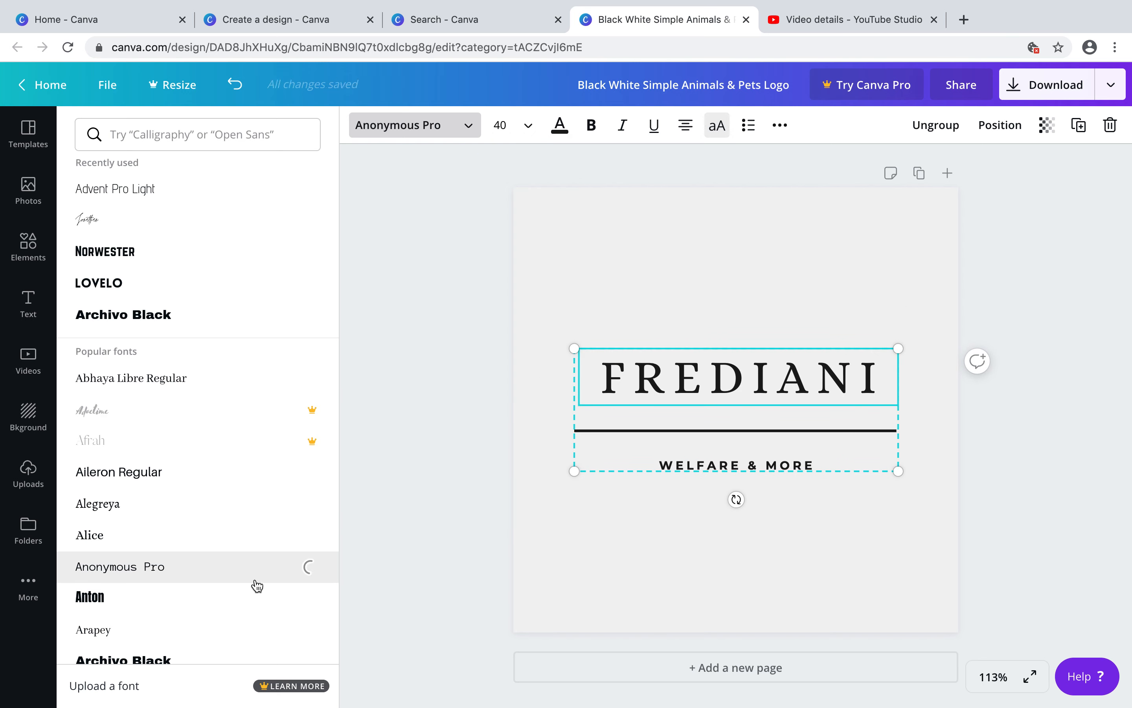
left_click(230, 601)
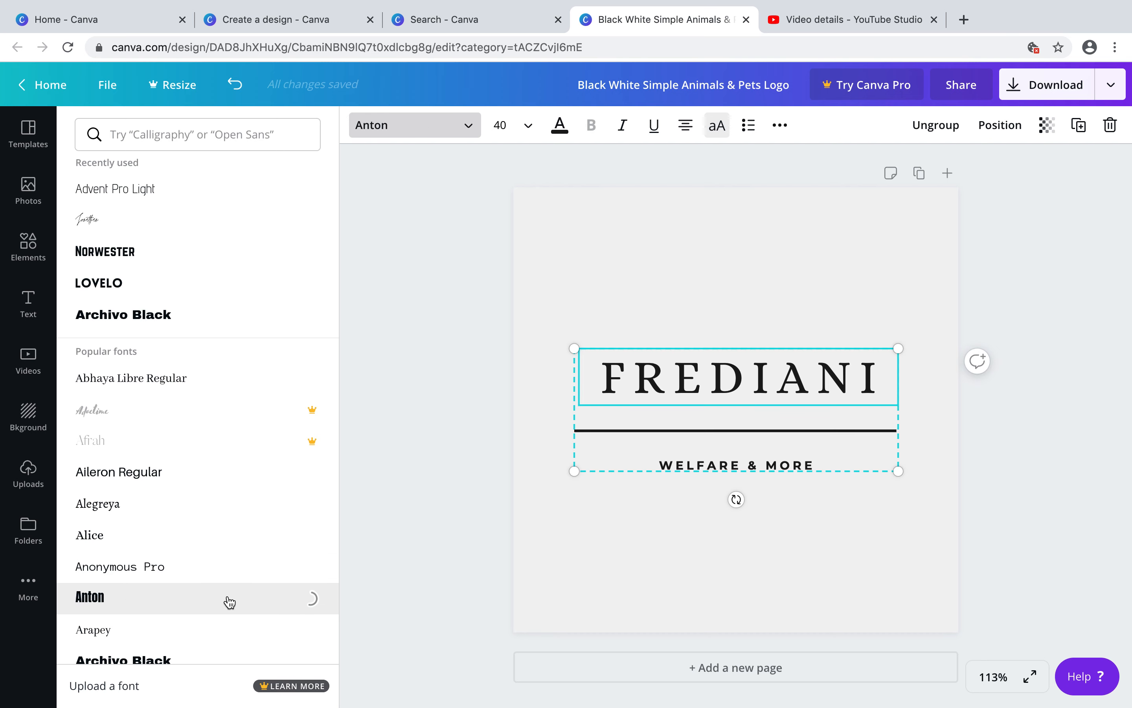
scroll(229, 601, "down", 10)
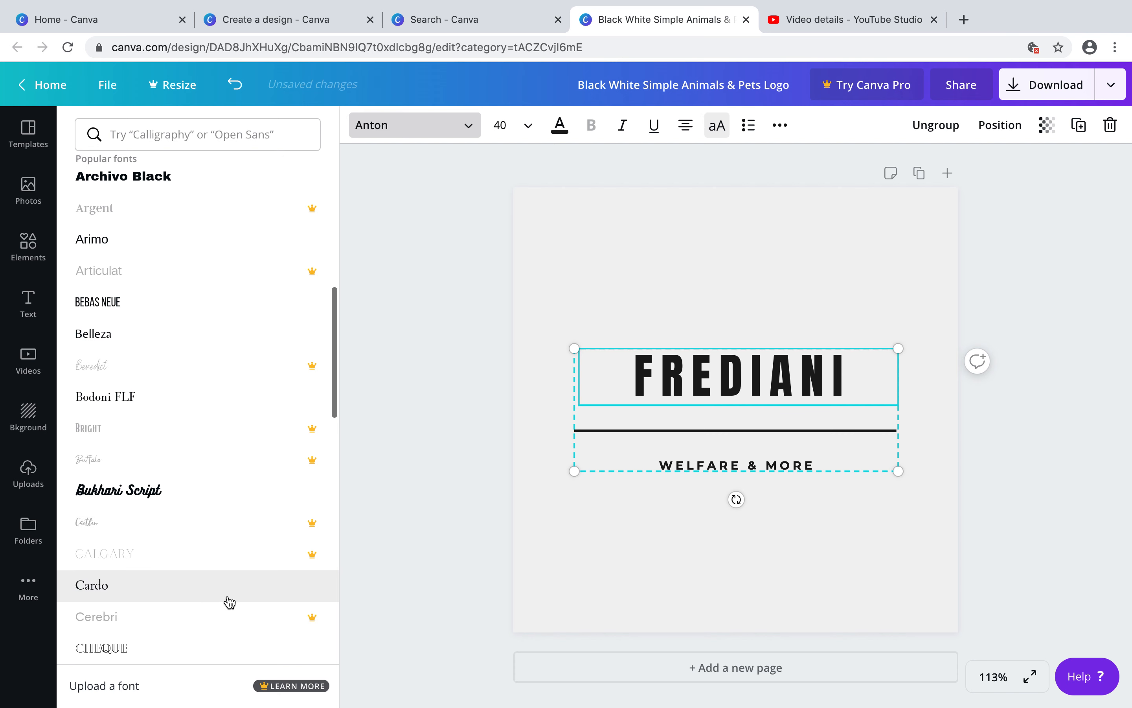
scroll(227, 600, "down", 5)
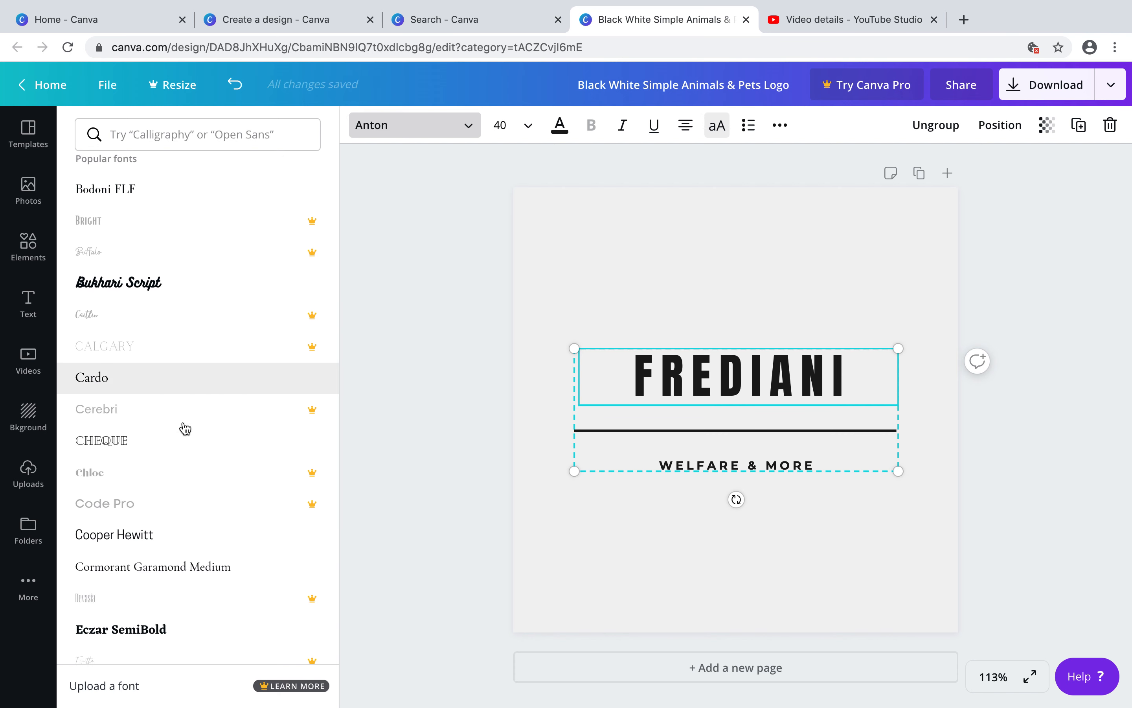
scroll(188, 604, "down", 3)
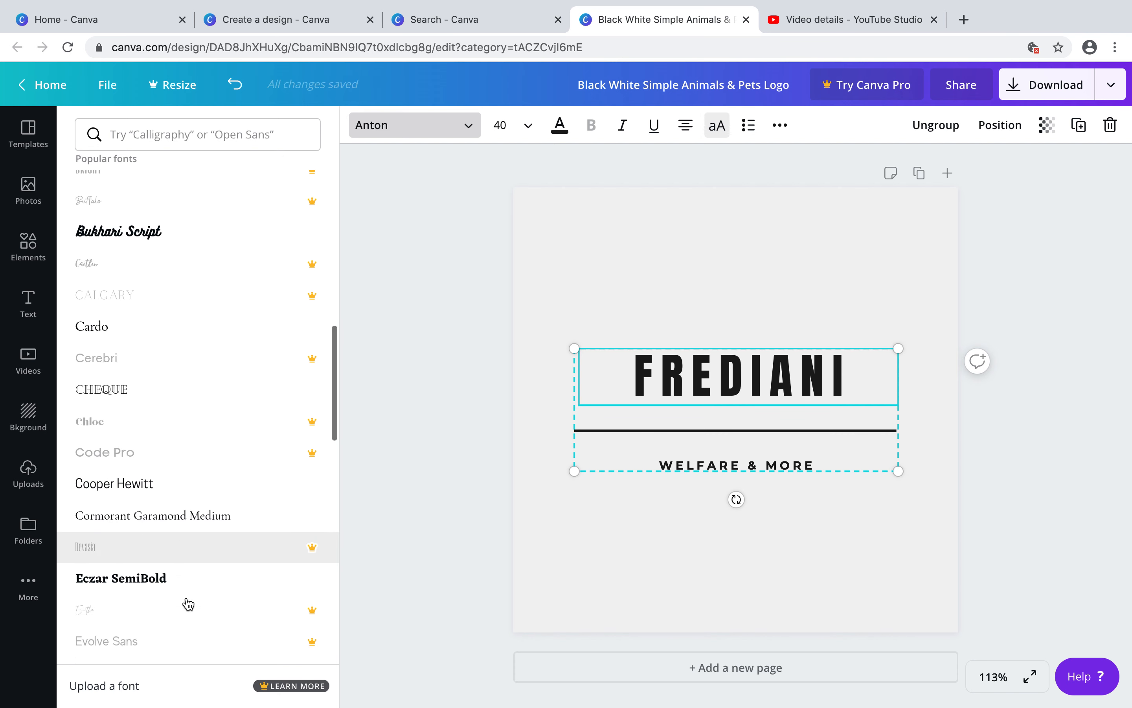
scroll(189, 604, "down", 9)
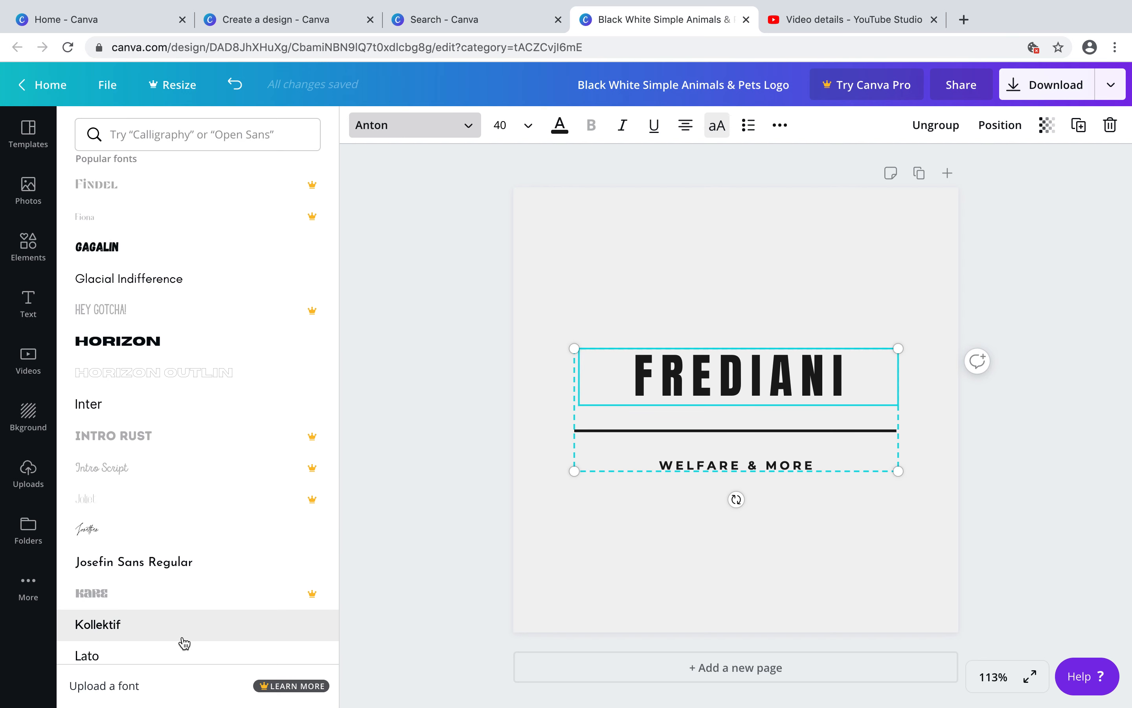
scroll(182, 640, "down", 4)
scroll(184, 639, "down", 3)
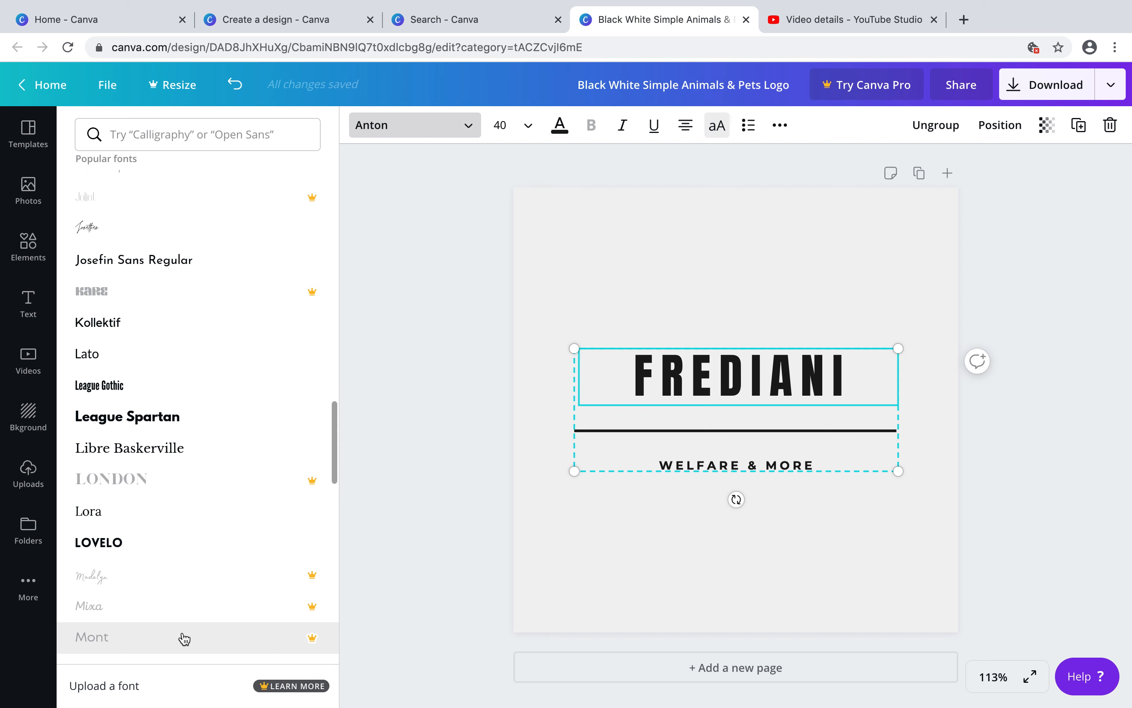
scroll(189, 570, "down", 3)
scroll(189, 570, "down", 2)
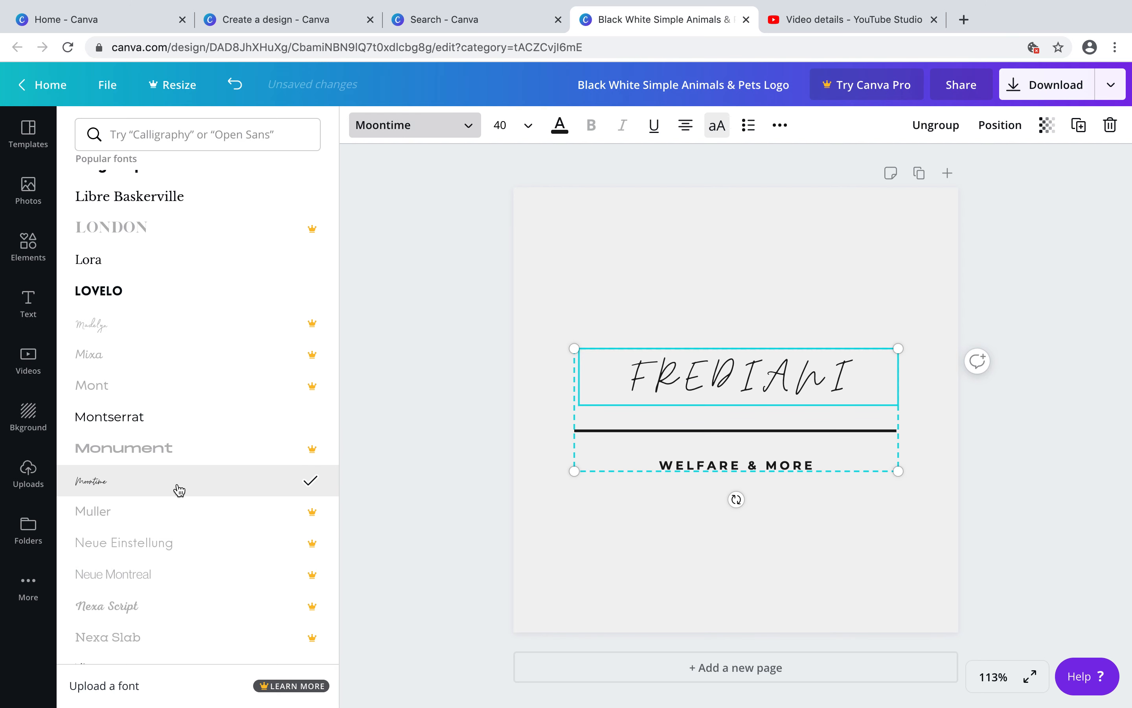
scroll(185, 518, "down", 3)
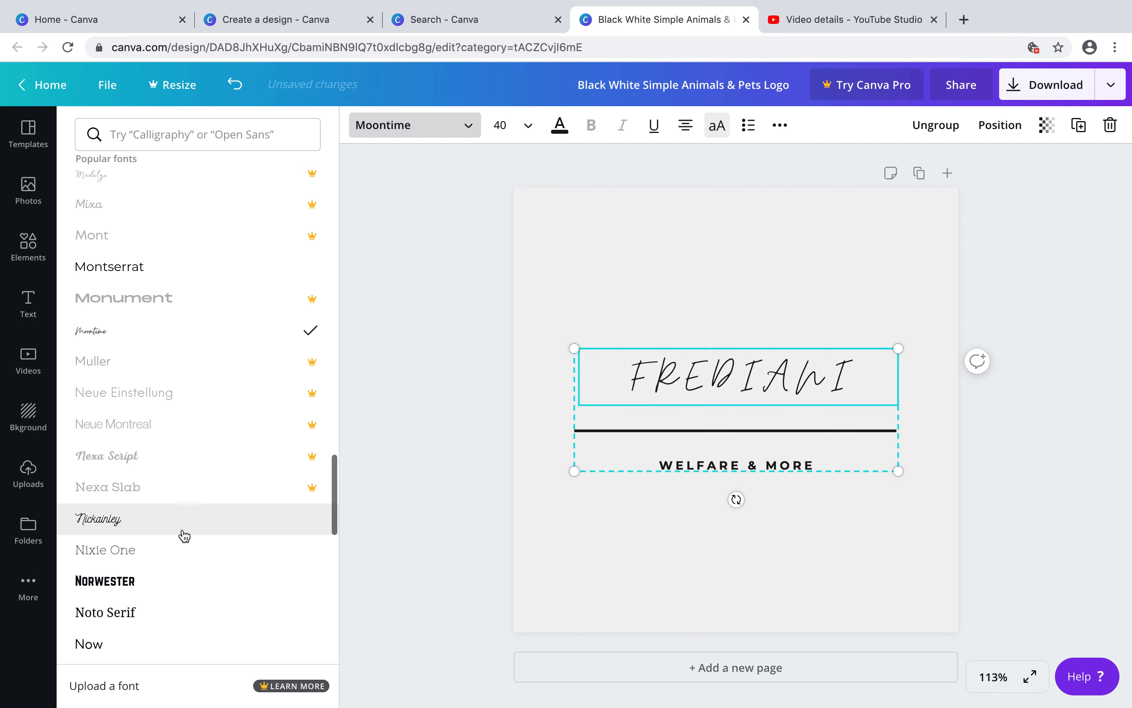
left_click(184, 535)
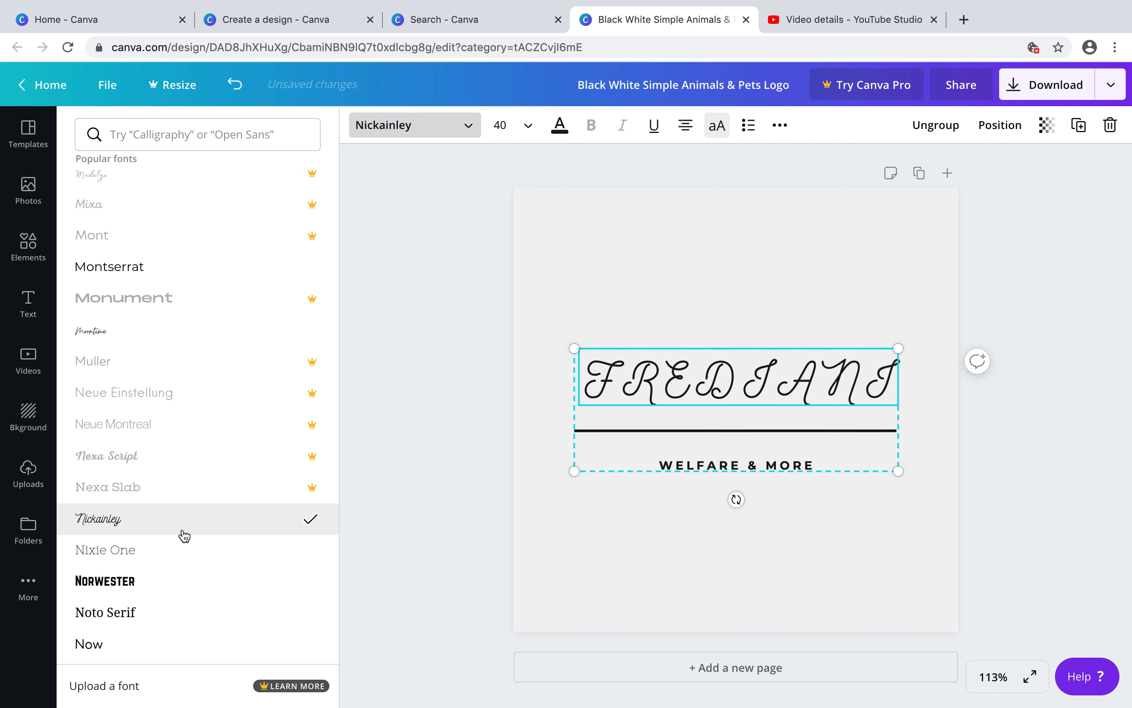
Try Poppins Light on the FREDIANI title, then apply Tenor Sans to it
scroll(185, 535, "down", 7)
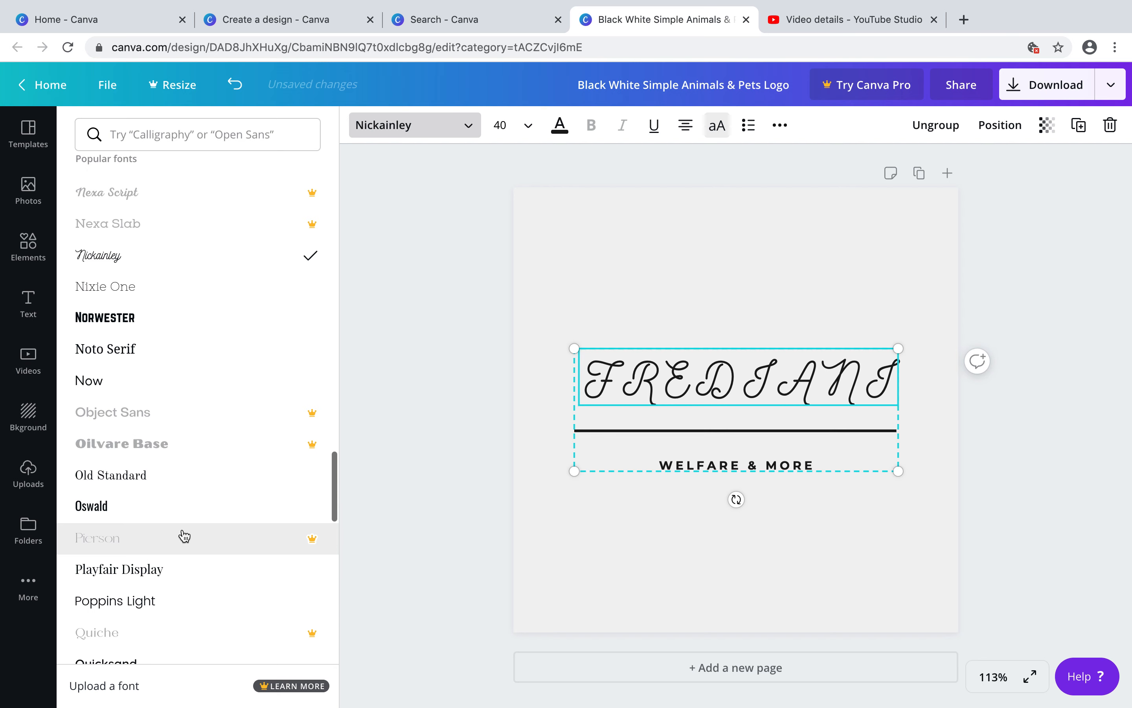
left_click(184, 536)
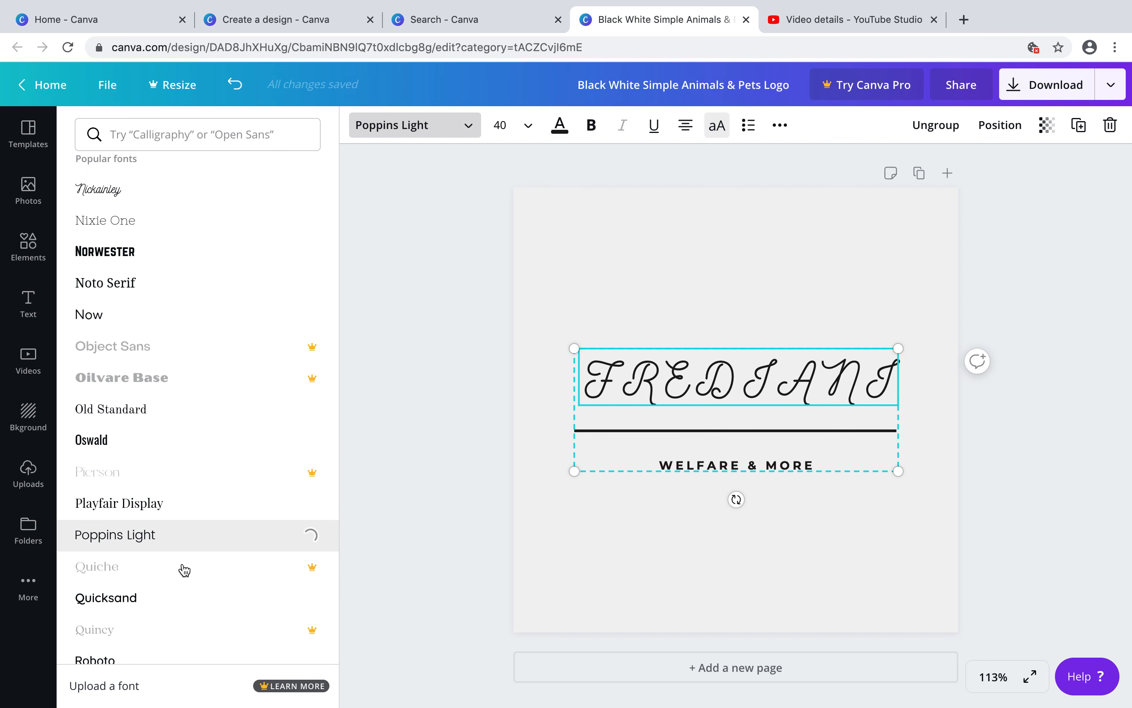
scroll(185, 569, "down", 2)
scroll(184, 570, "down", 1)
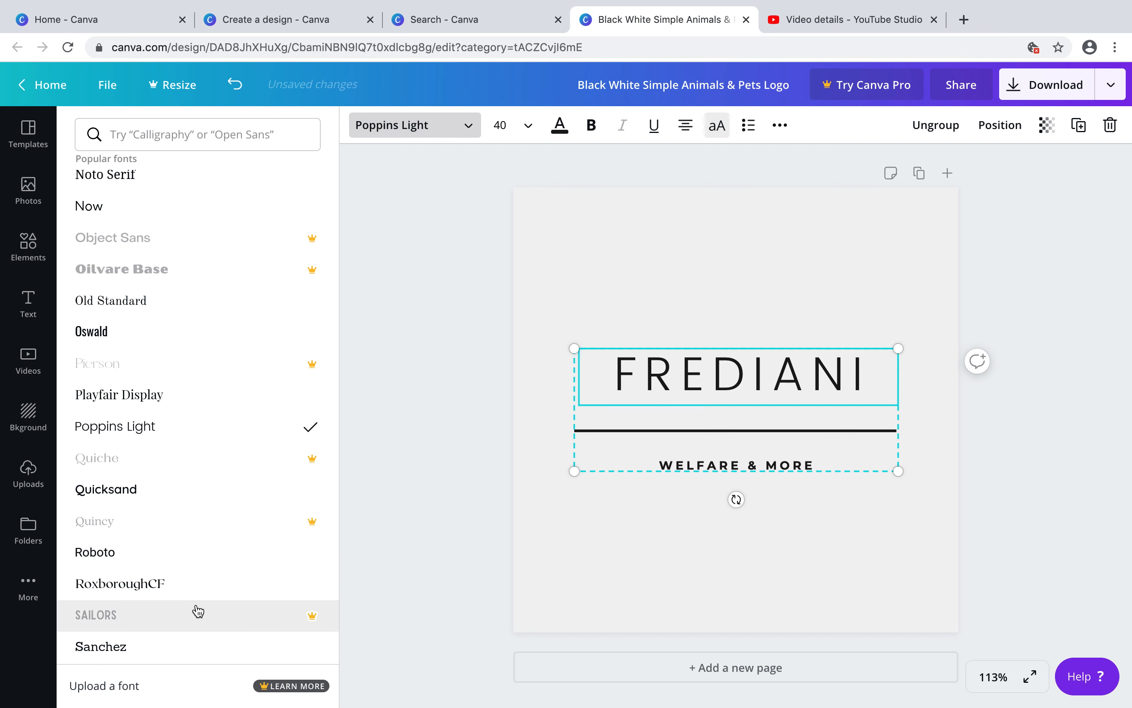
scroll(197, 609, "down", 4)
scroll(199, 611, "down", 3)
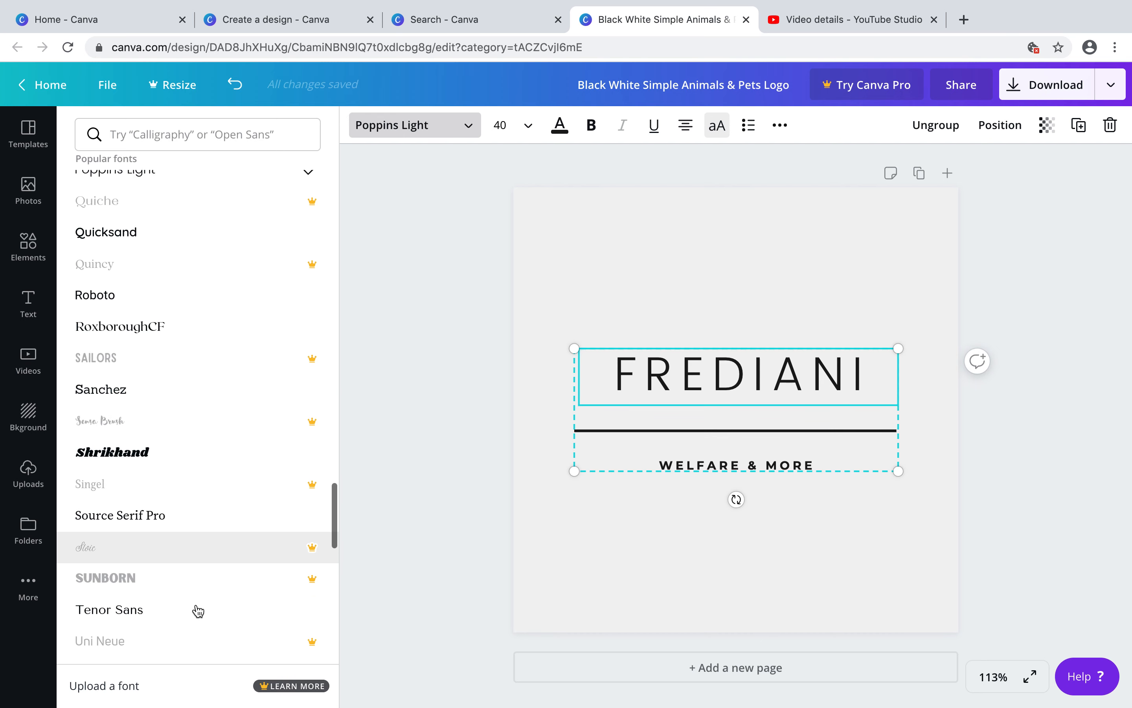
scroll(197, 609, "down", 2)
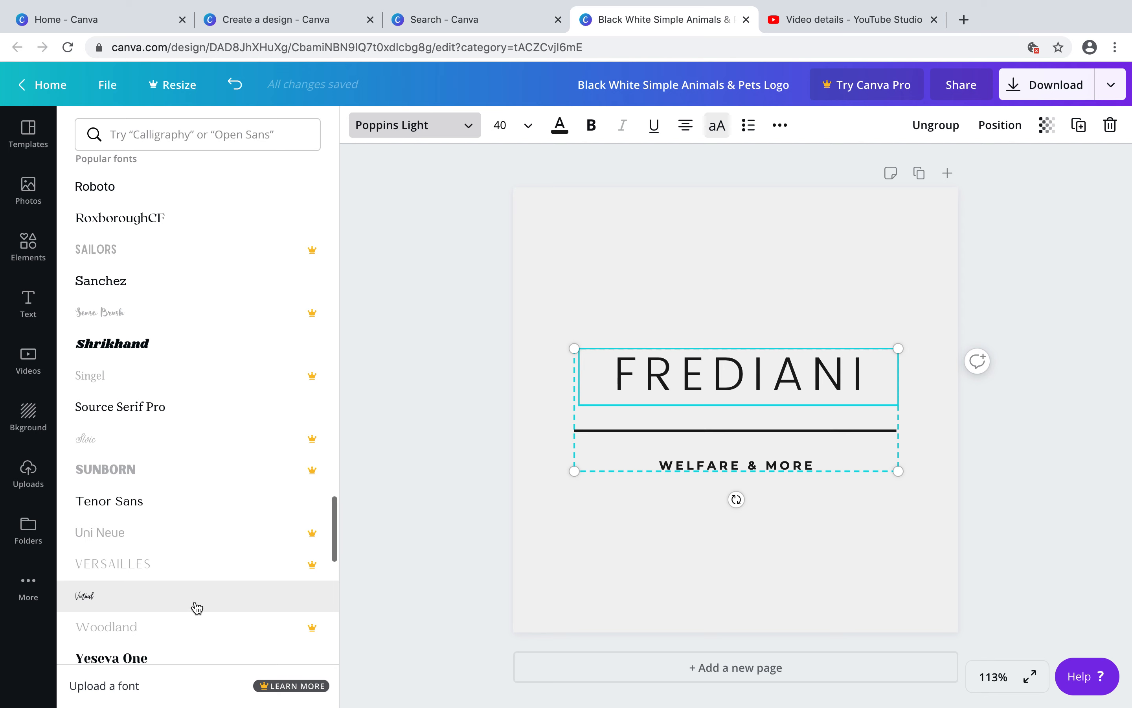
left_click(144, 497)
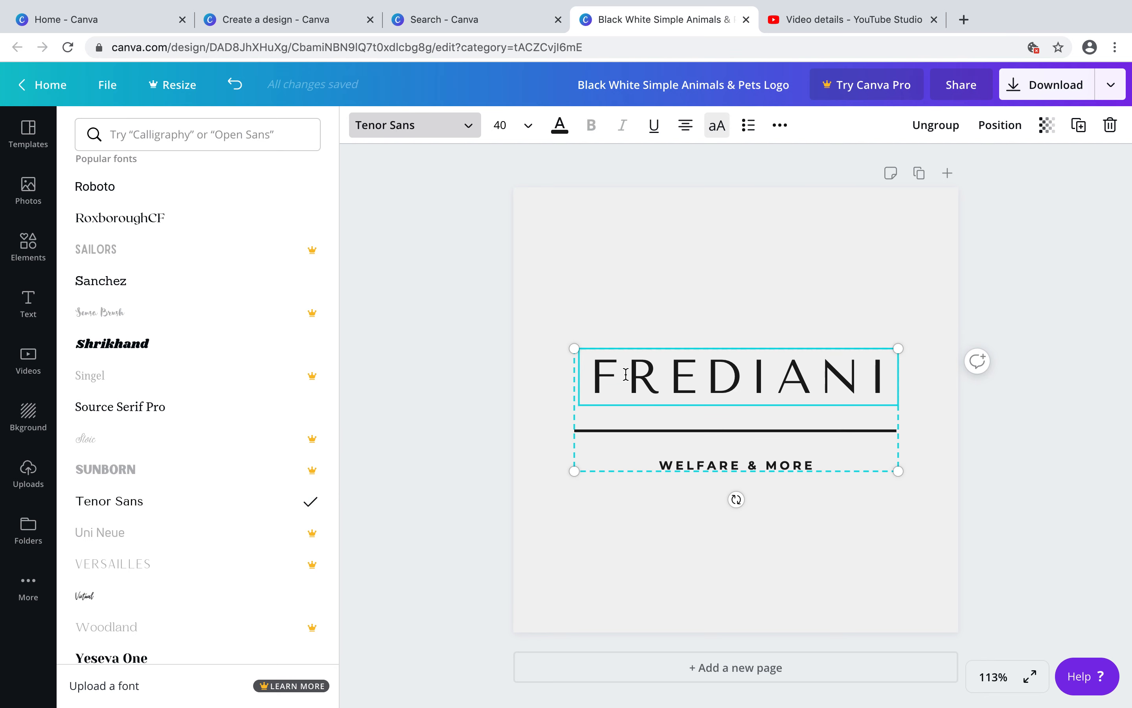
Try the Virtual and Yeseva One fonts on the title and switch it back to Tenor Sans
left_click(132, 607)
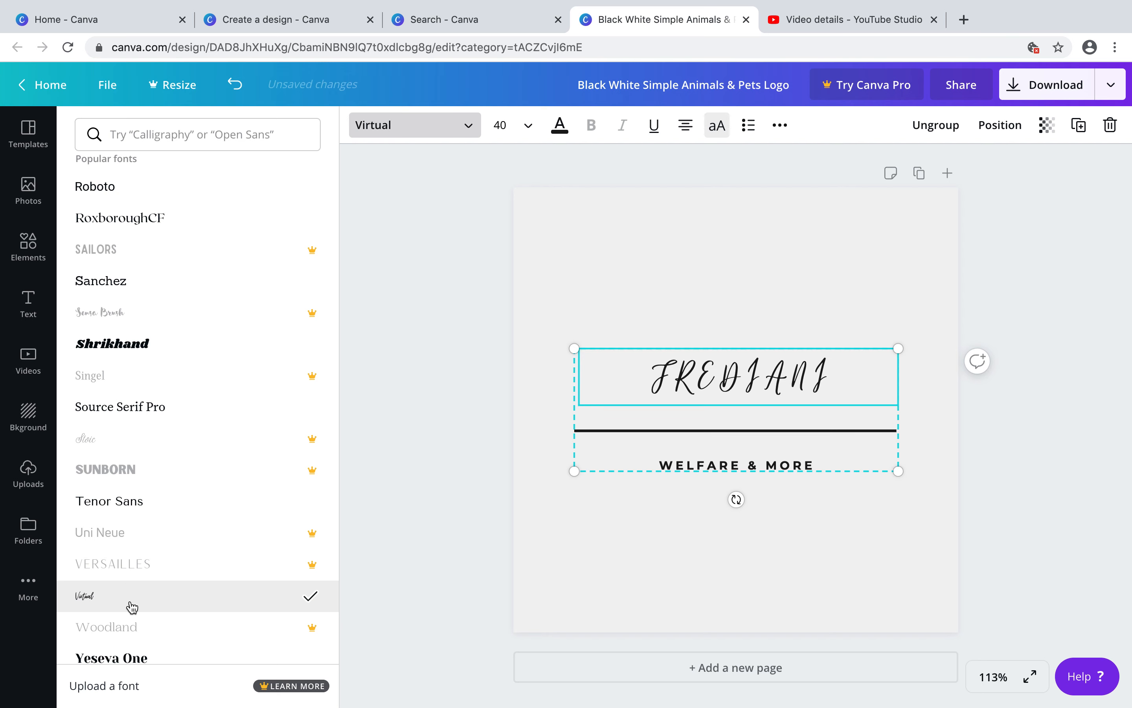
left_click(111, 505)
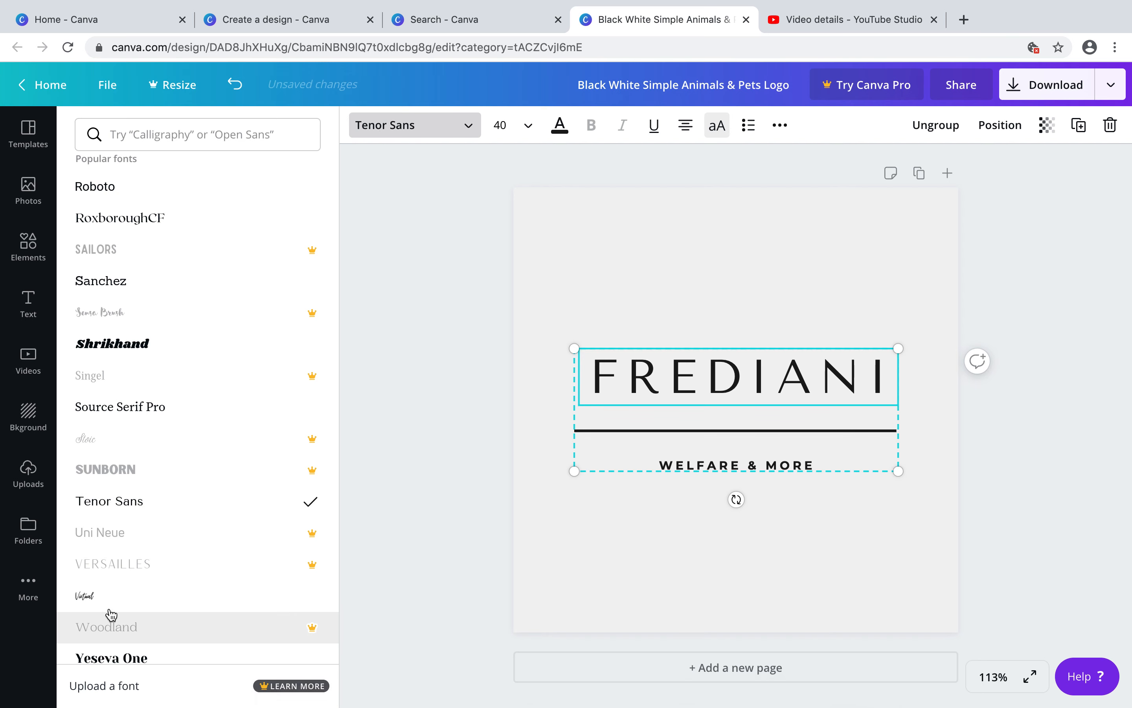
scroll(114, 609, "down", 2)
left_click(113, 582)
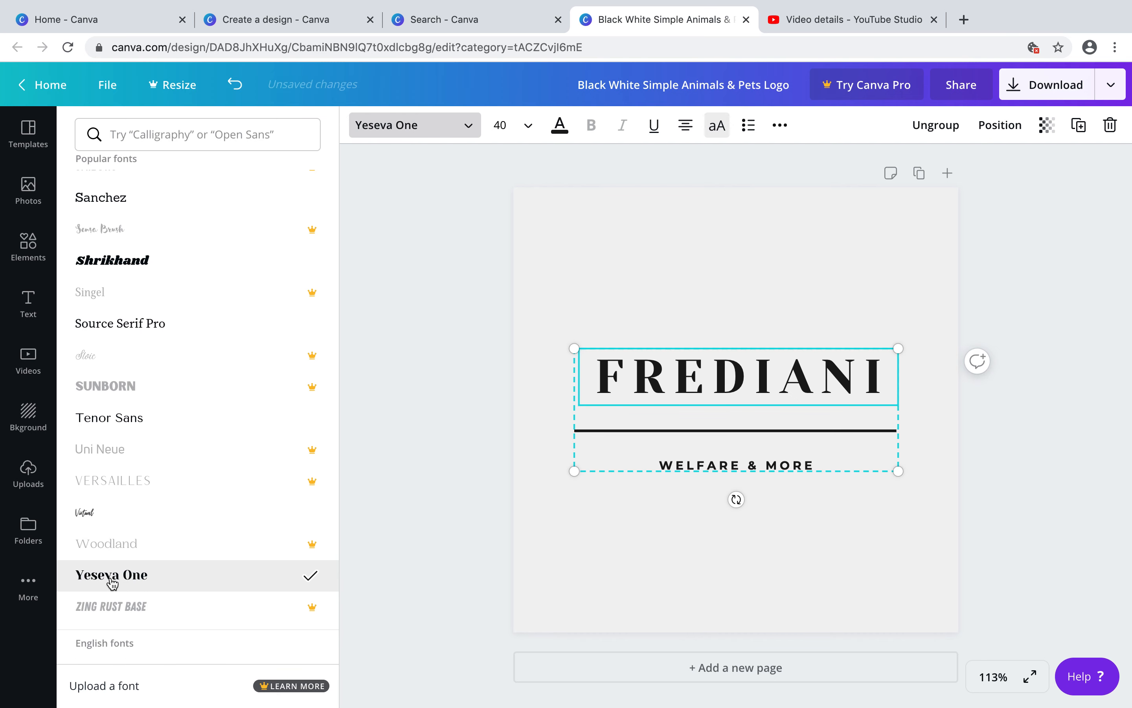
left_click(107, 424)
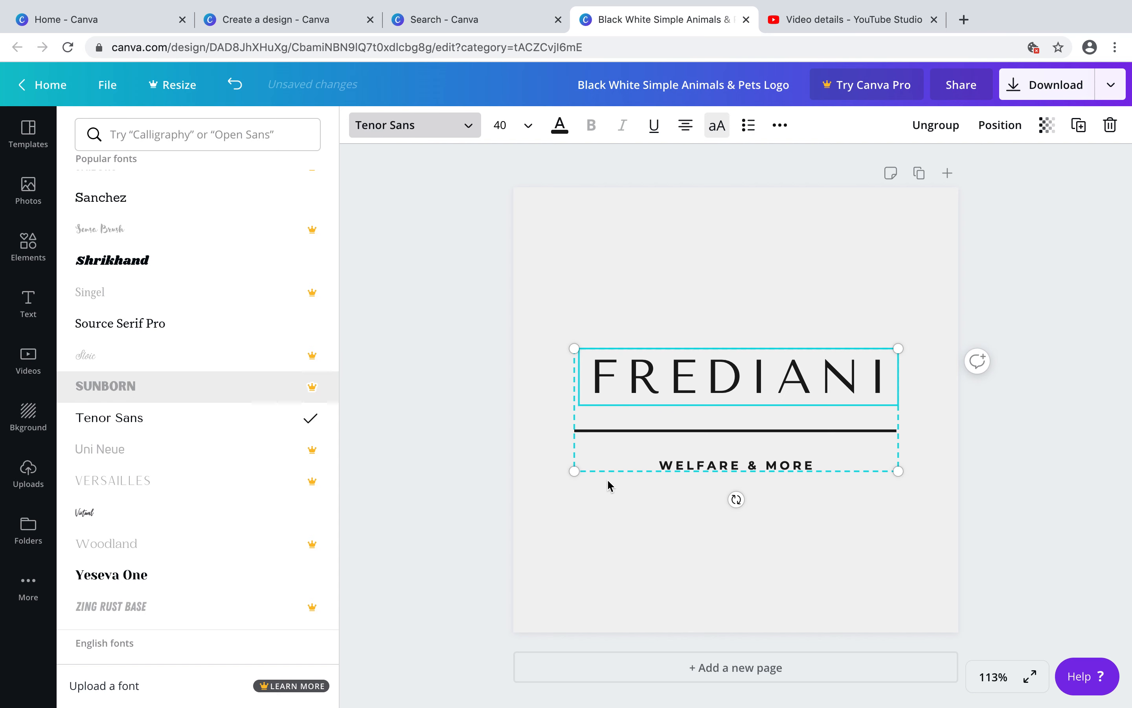
Replace the WELFARE & MORE subtitle text with WEDDING PHOTOGRAPHY
left_click(697, 466)
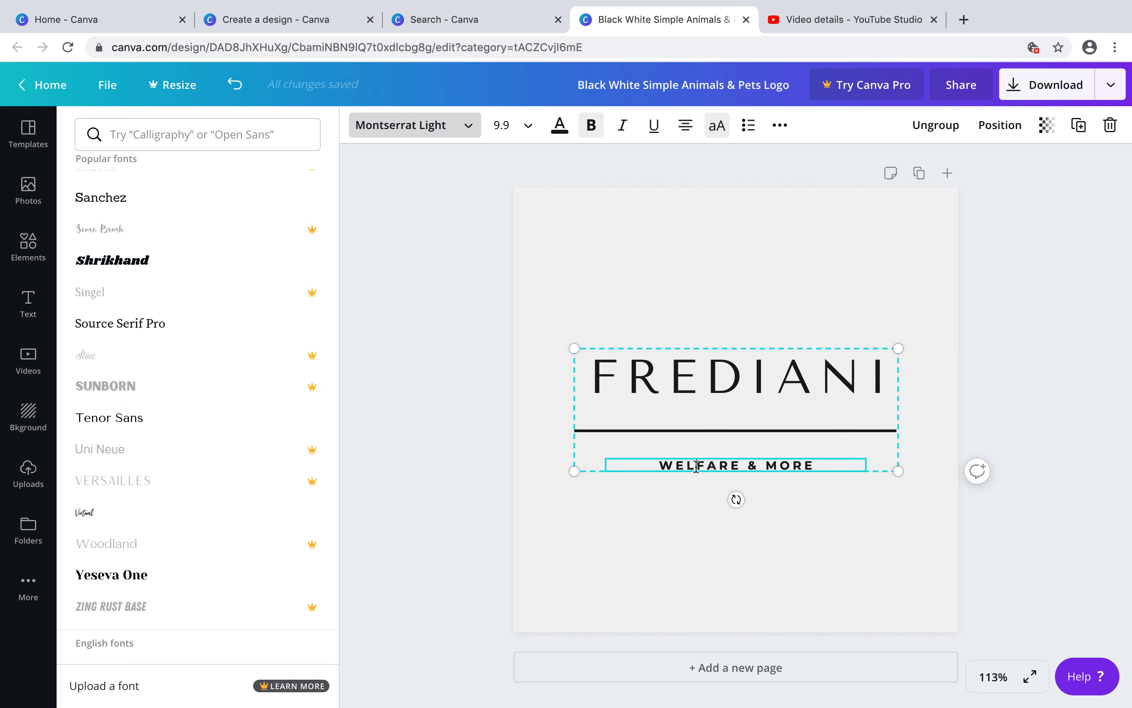
left_click_drag(661, 463, 810, 462)
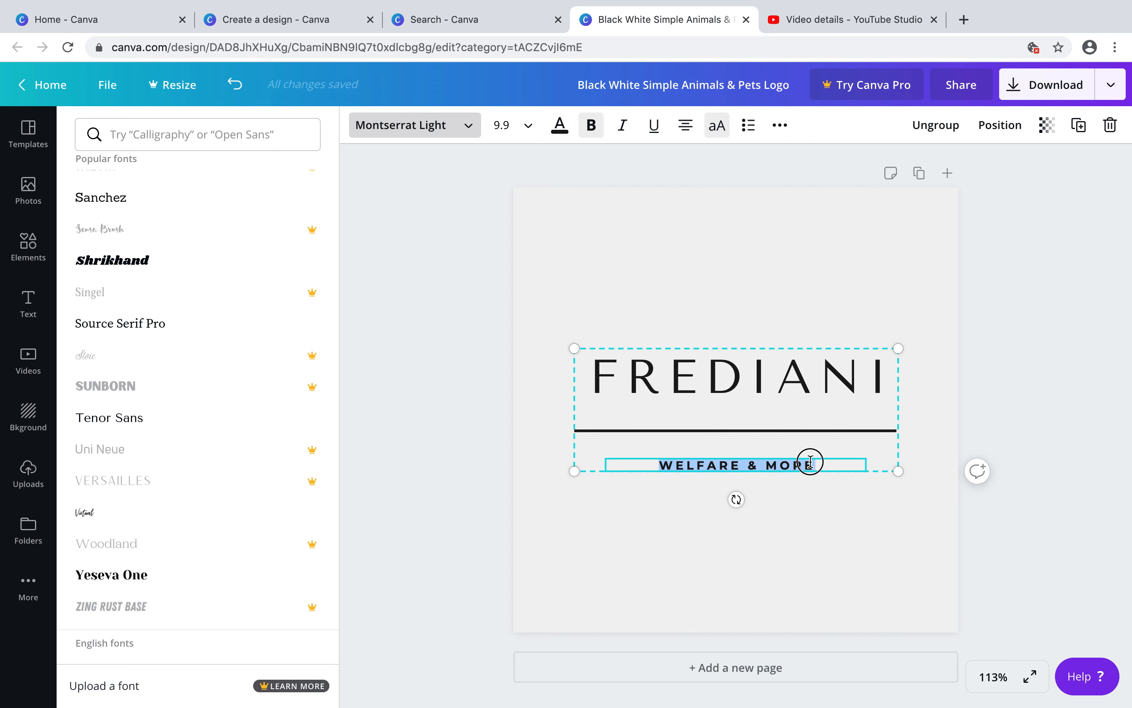
type("WEDDING PHOTOGRAPHY")
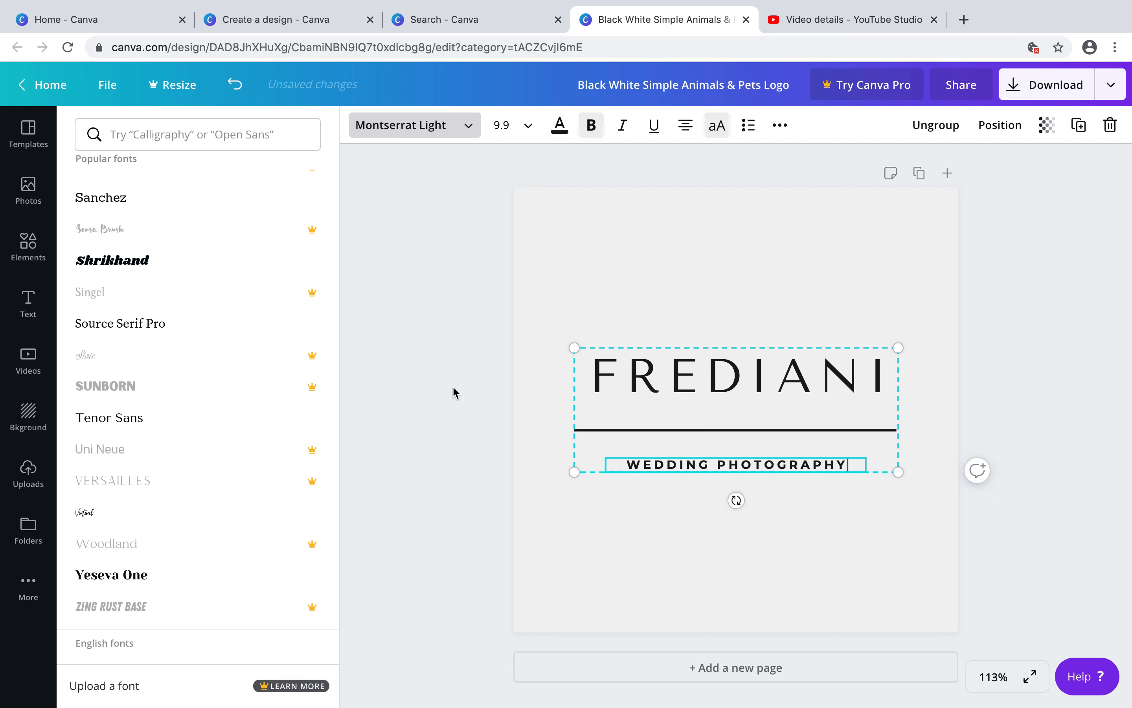
Select the WEDDING PHOTOGRAPHY subtitle text, set its font to Anaktoria and retype the word PHOTOGRAPHY
left_click_drag(629, 463, 834, 462)
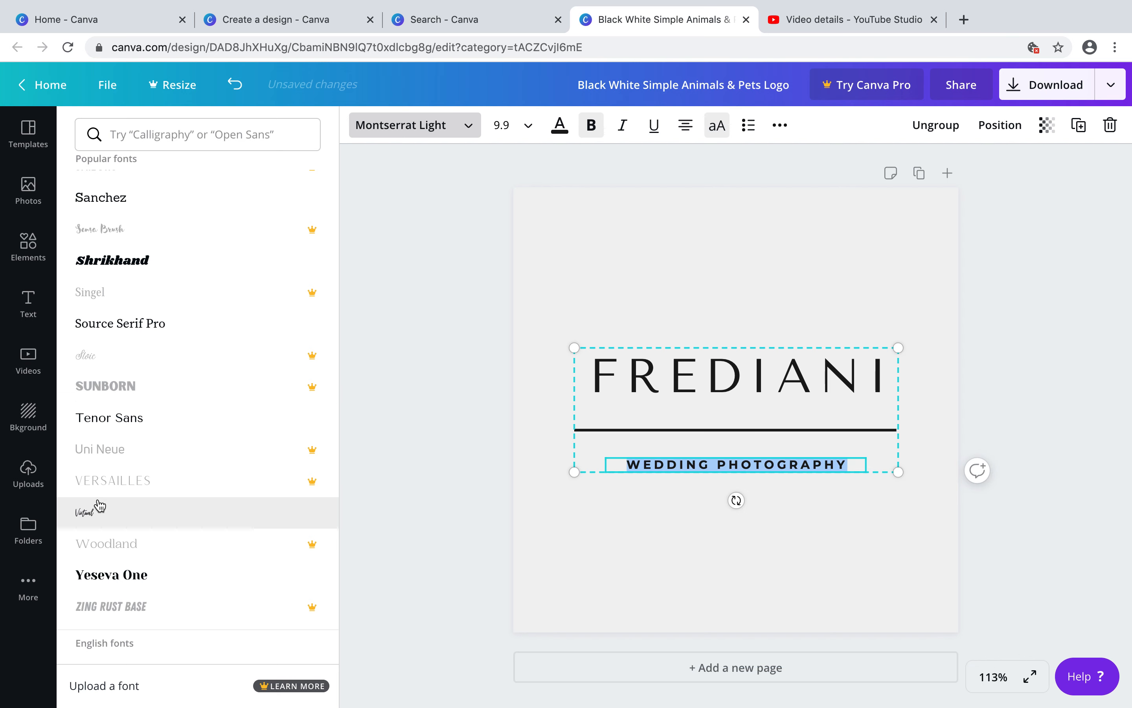
scroll(99, 505, "down", 3)
scroll(99, 504, "down", 8)
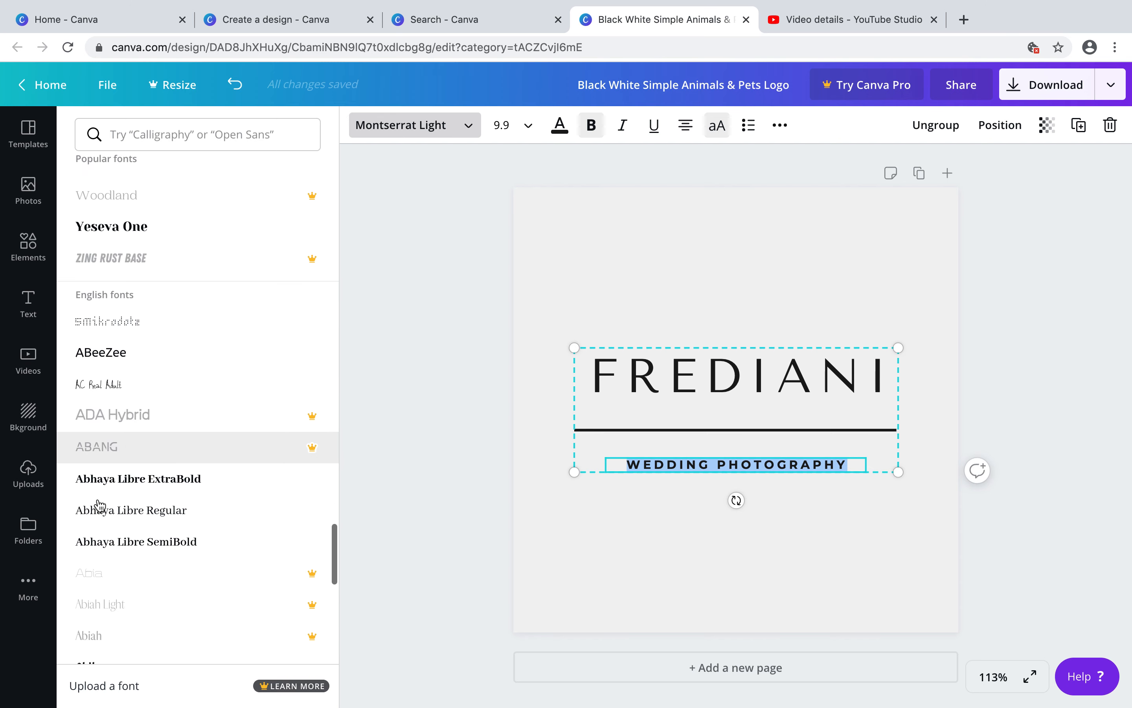
scroll(99, 505, "down", 10)
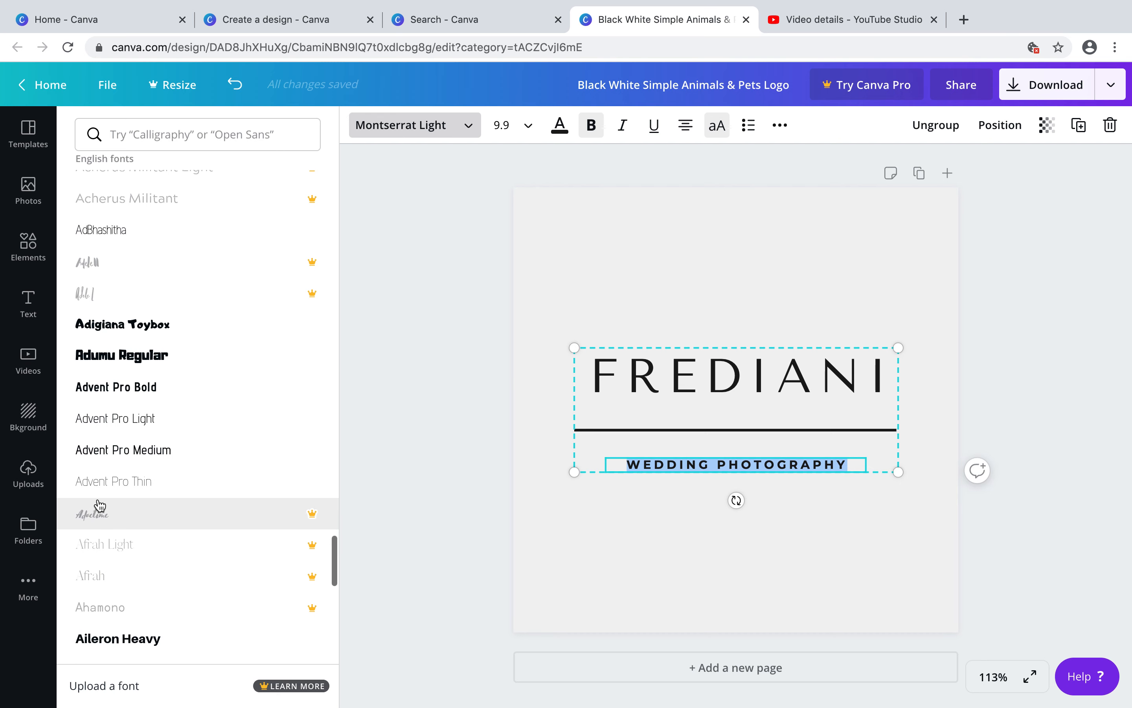
scroll(99, 504, "down", 5)
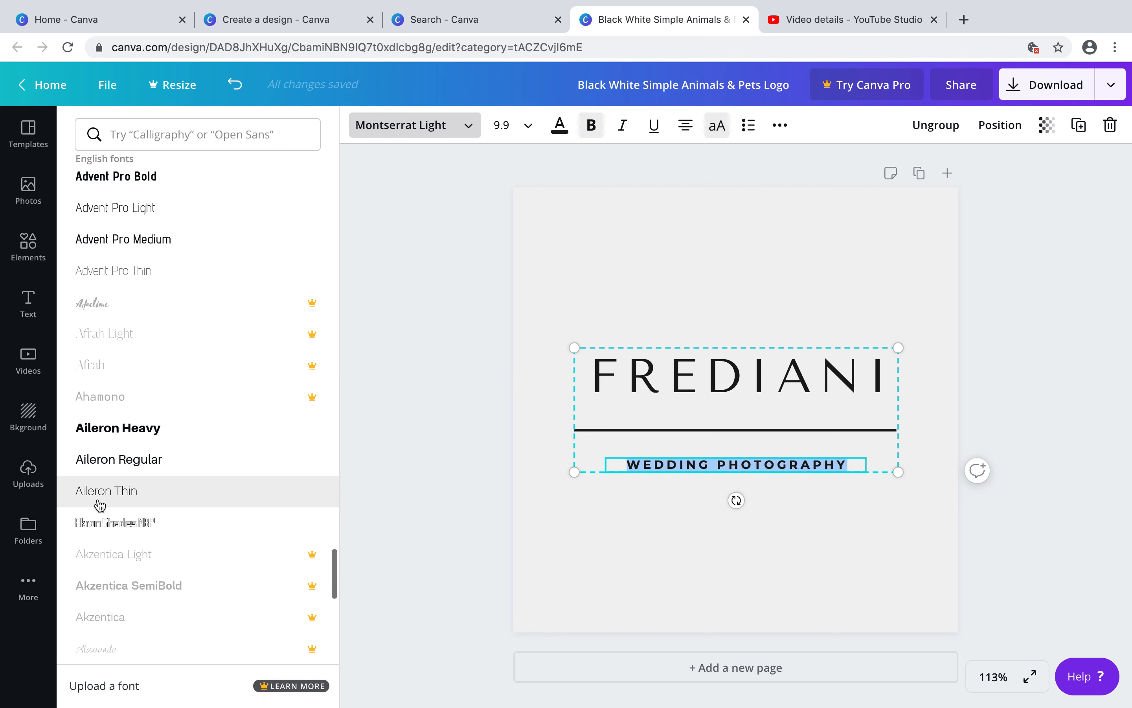
scroll(100, 504, "down", 8)
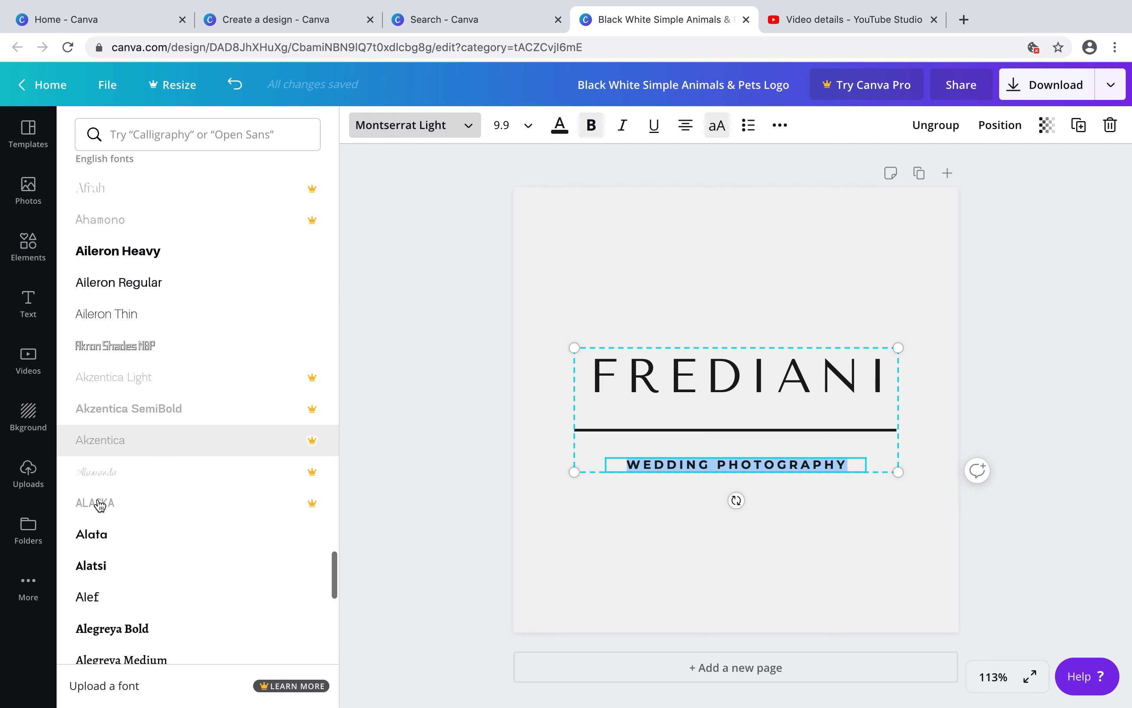
scroll(99, 504, "down", 5)
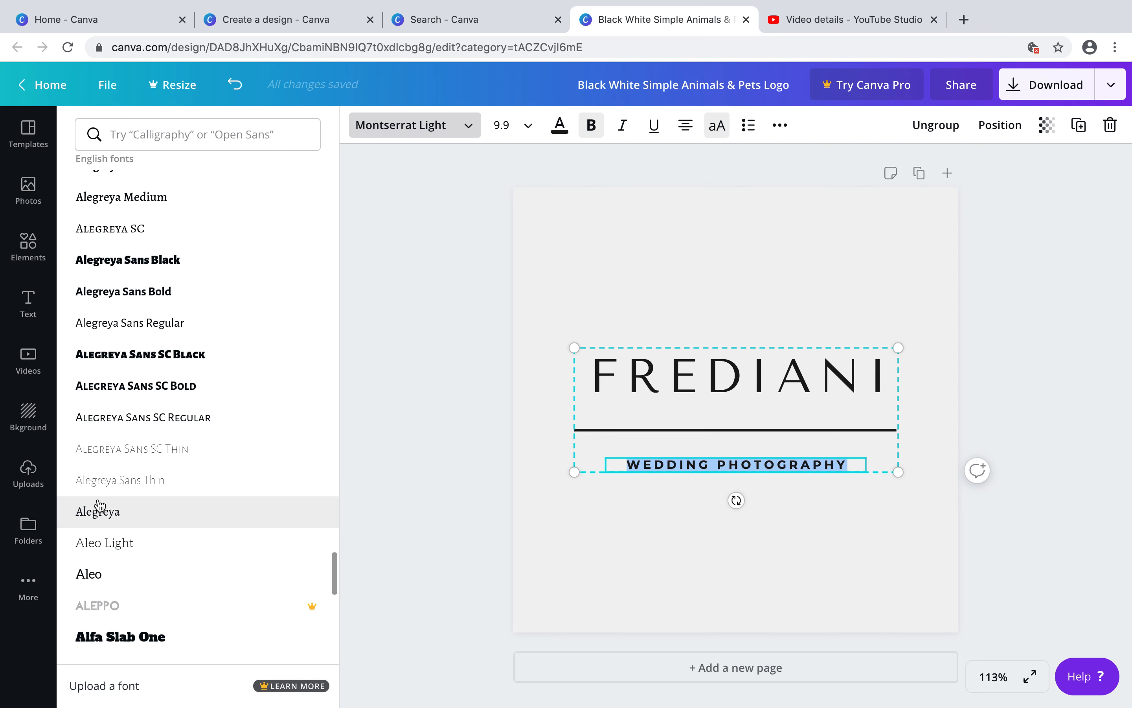
scroll(100, 504, "down", 2)
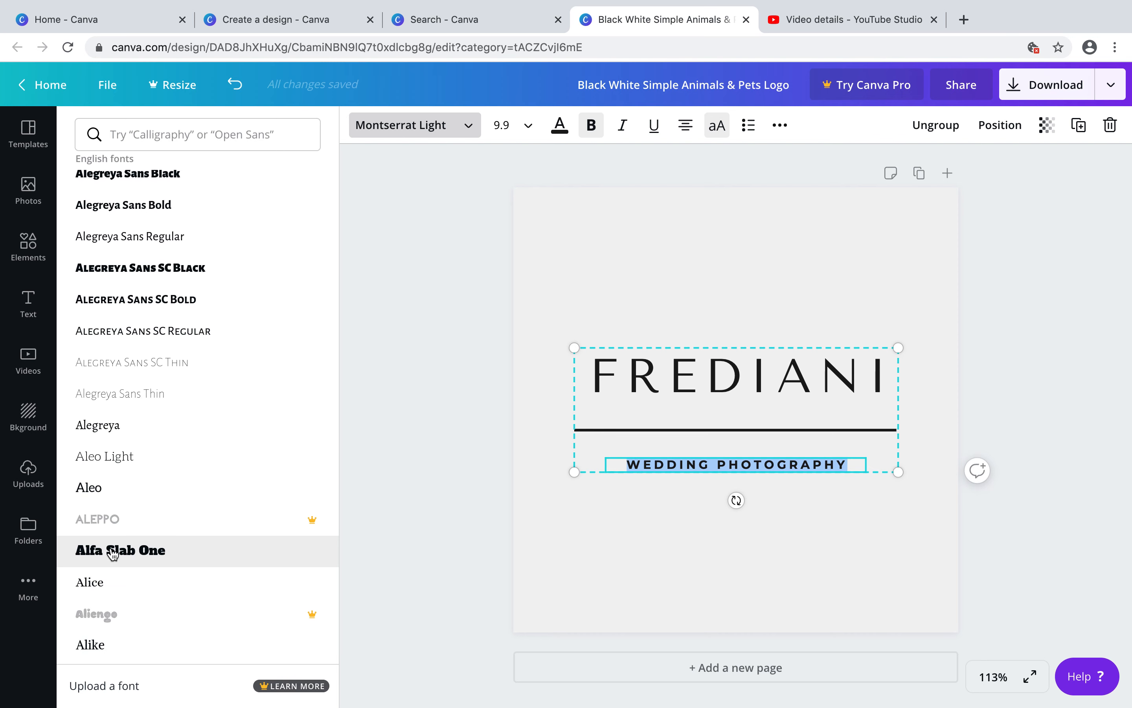
scroll(111, 551, "down", 4)
scroll(110, 578, "down", 3)
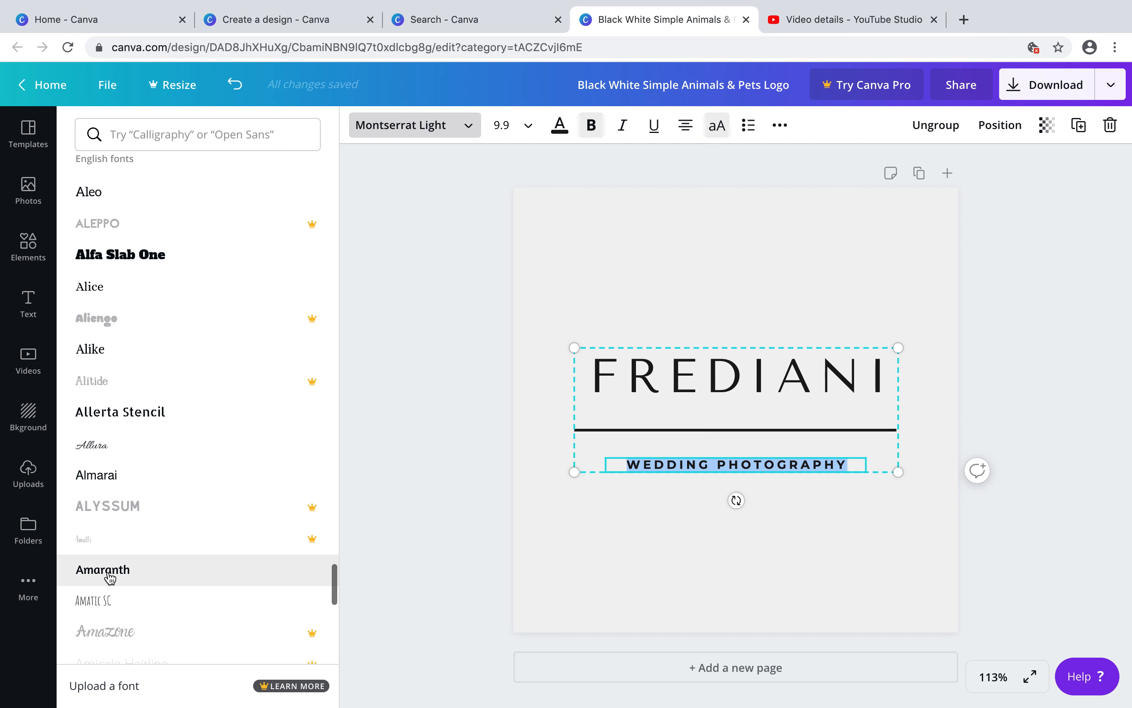
scroll(119, 611, "down", 5)
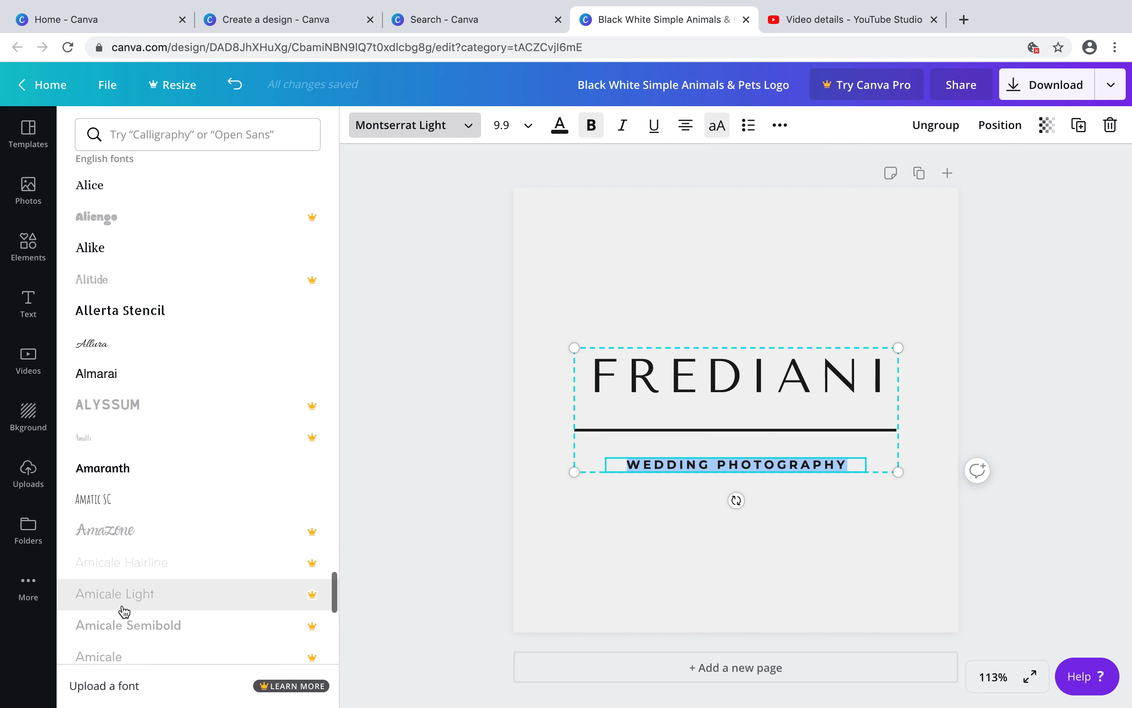
scroll(124, 611, "down", 6)
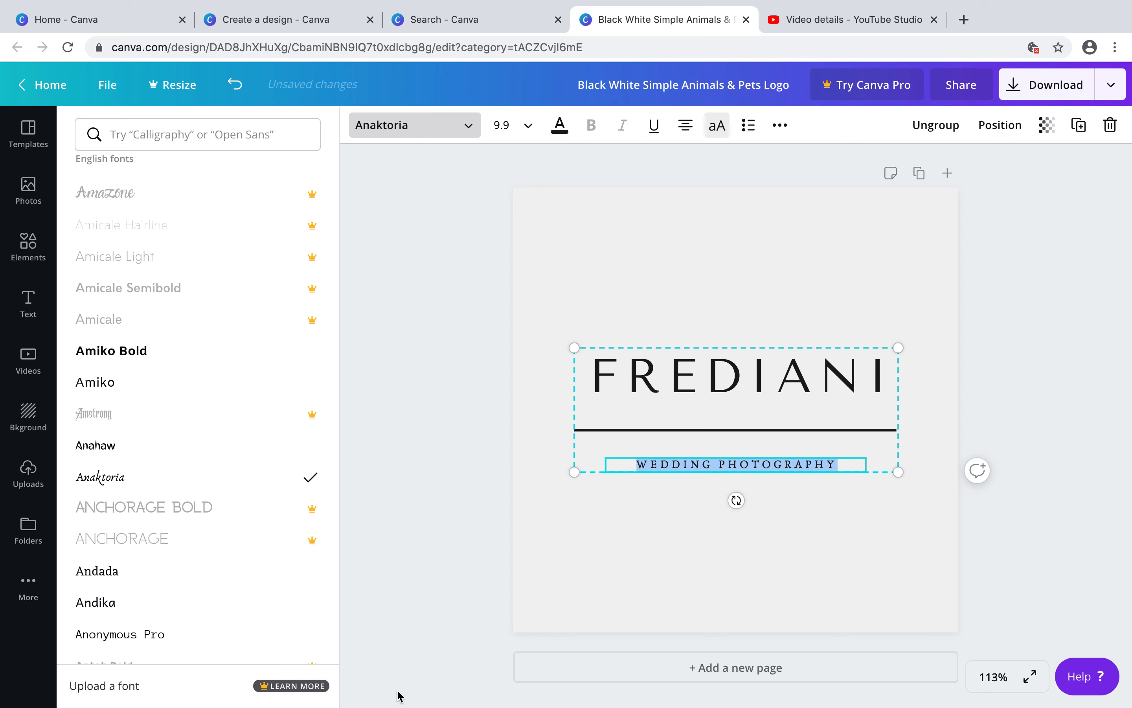
type("WEW")
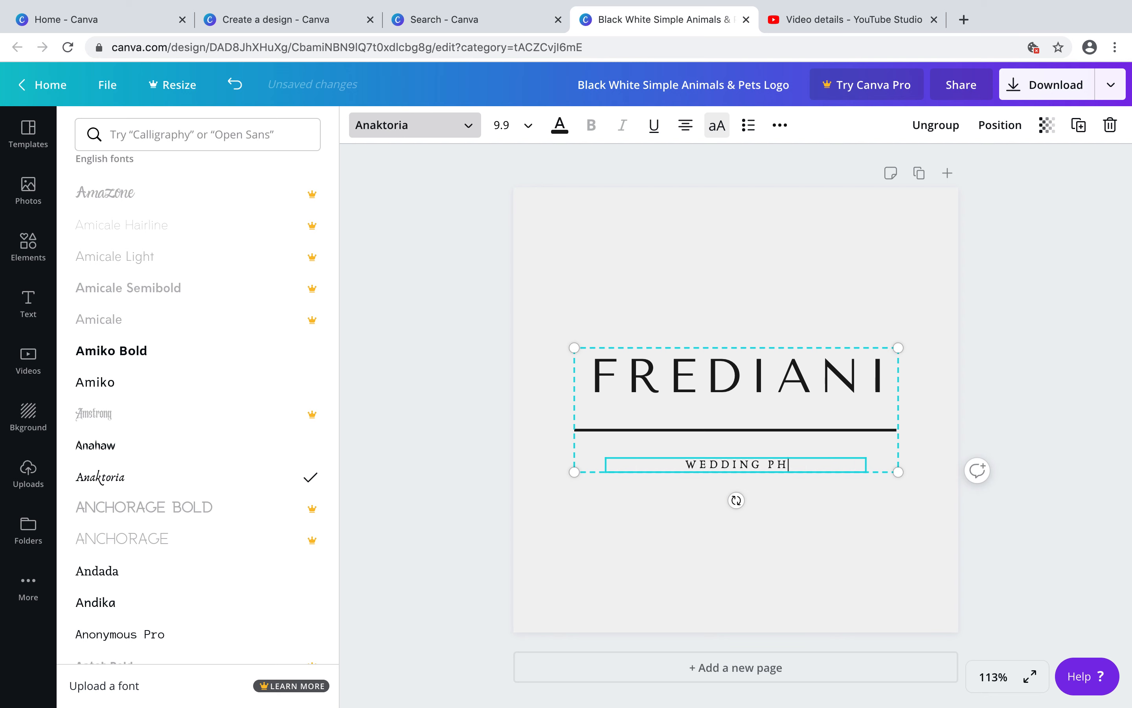
type("RAPHY")
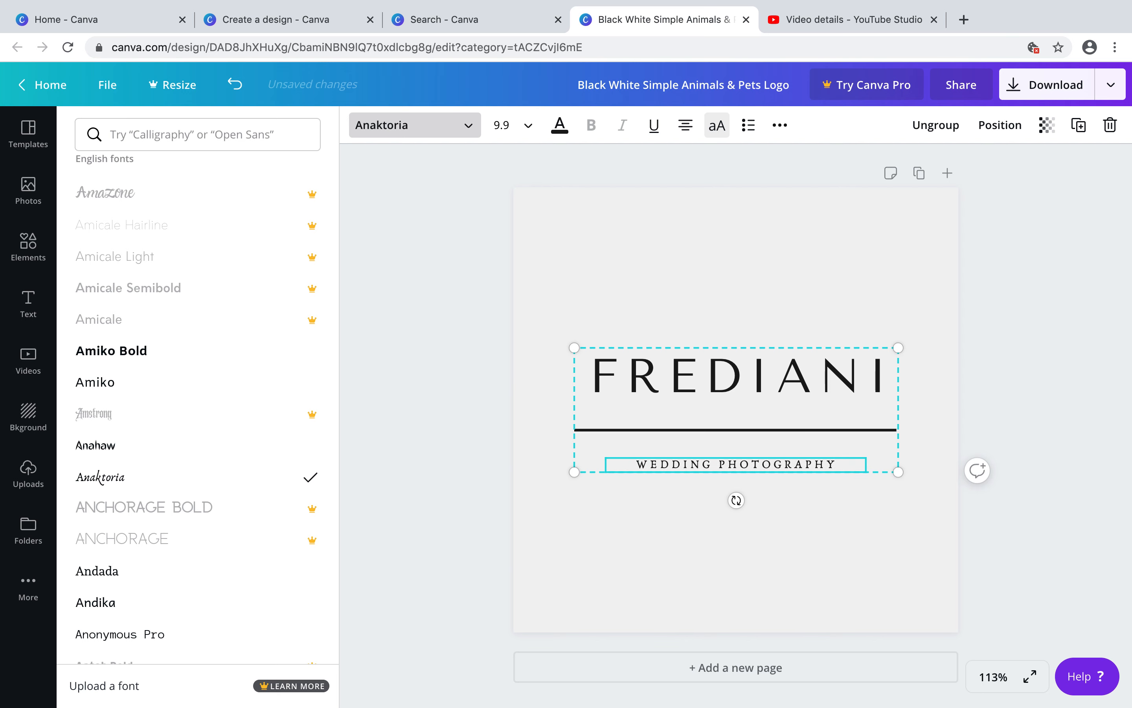
Try the Antic font on the subtitle, then set it to Arima Madurai Thin
scroll(140, 547, "down", 5)
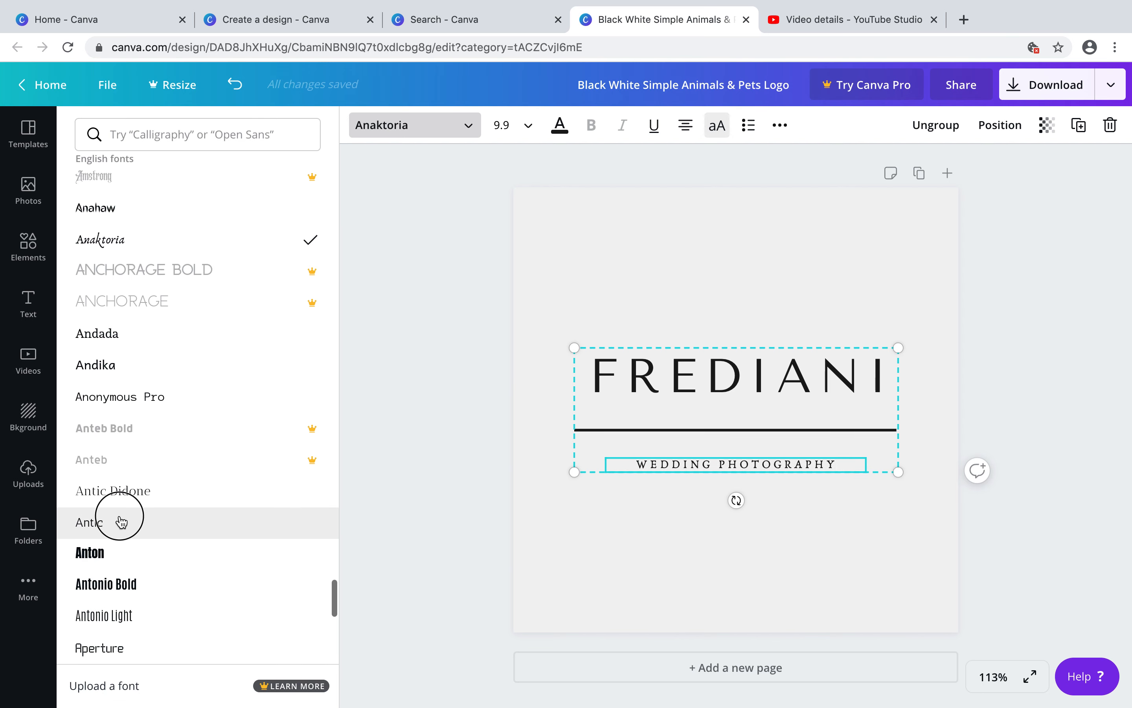
left_click(121, 522)
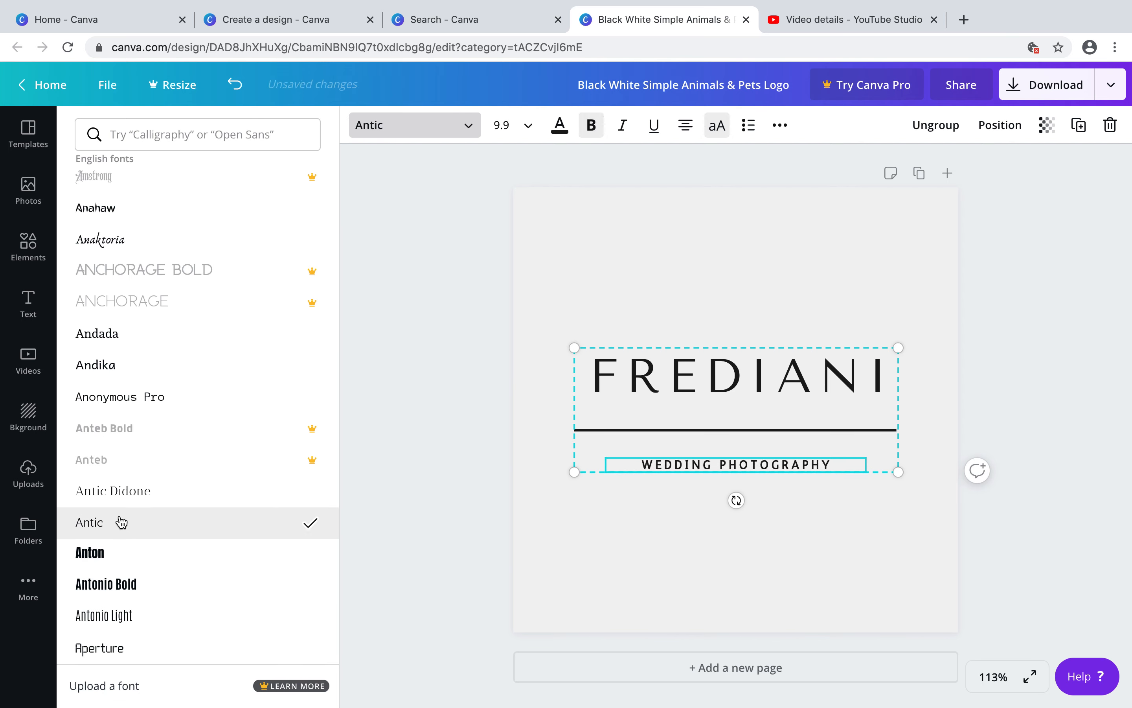
scroll(135, 534, "down", 6)
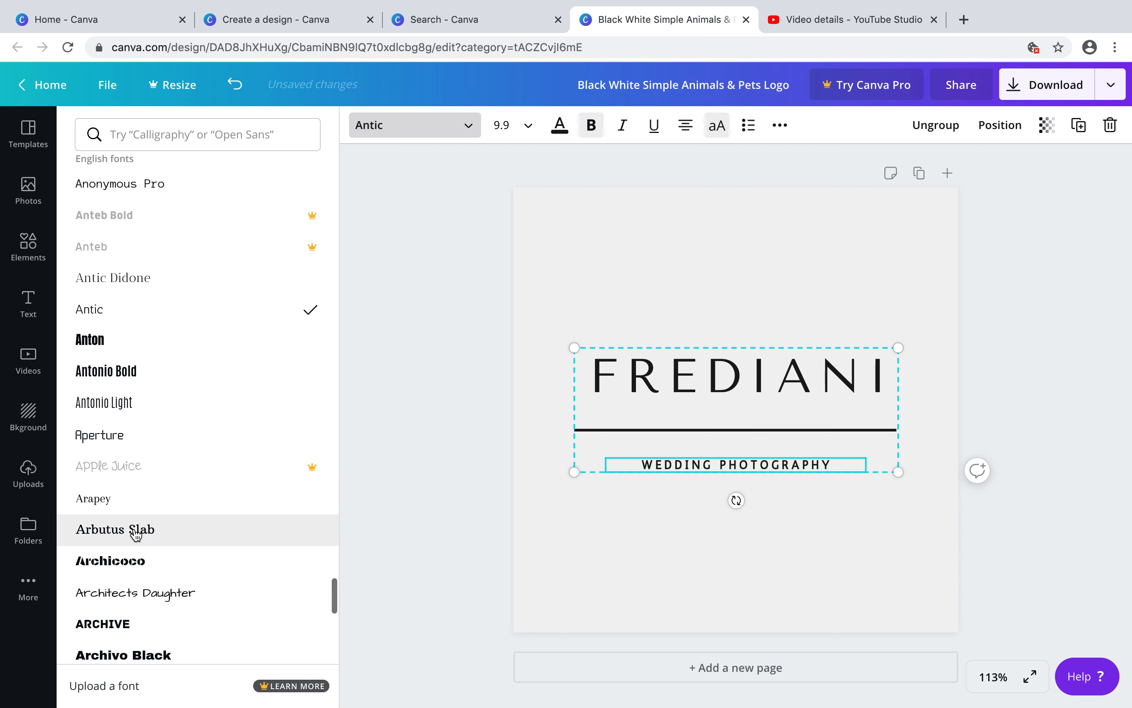
scroll(135, 534, "down", 10)
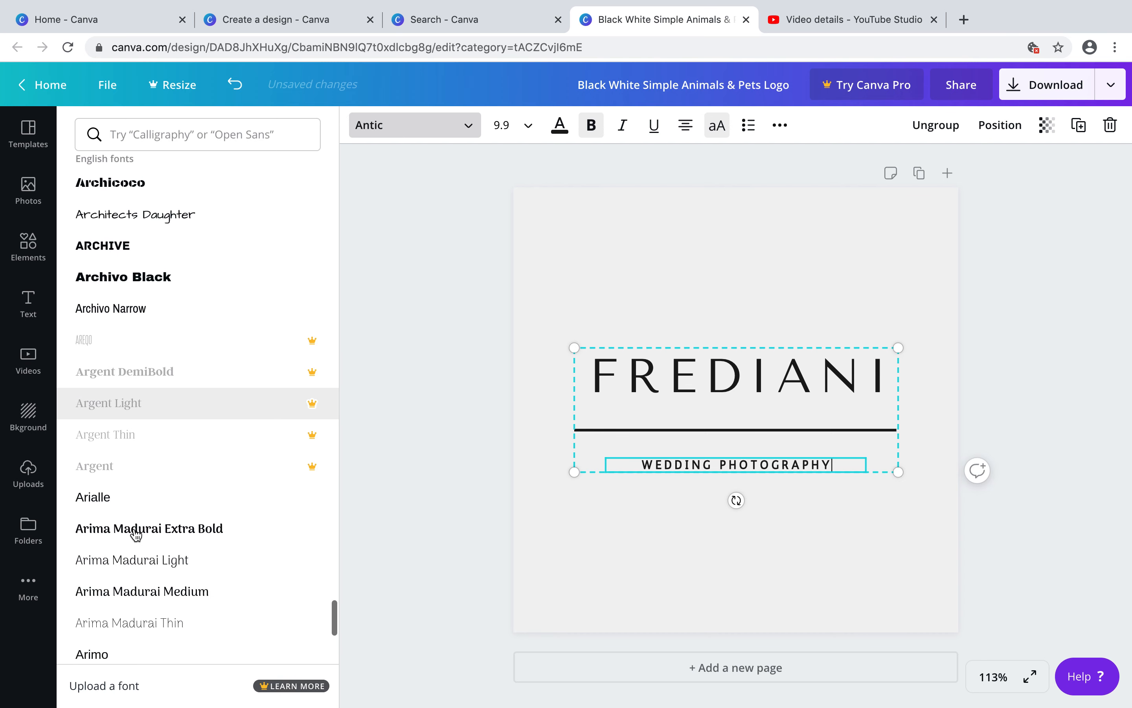
scroll(136, 534, "down", 3)
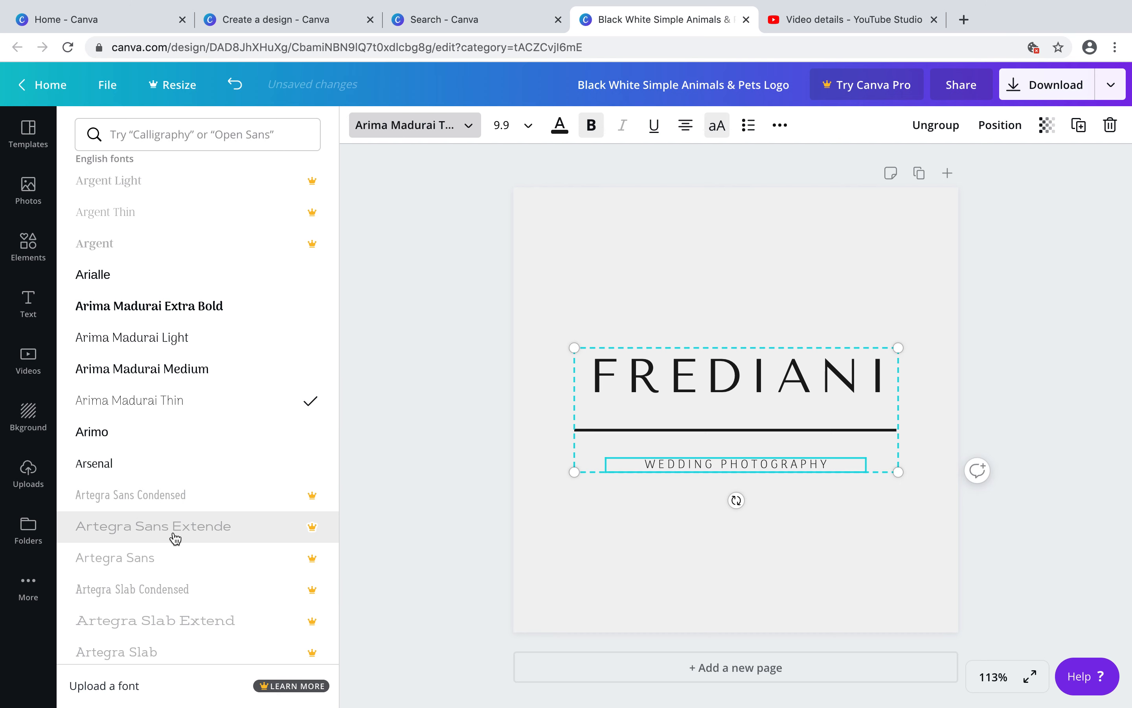
Try the Bakerie Thin font on the WEDDING PHOTOGRAPHY subtitle, then set it to Advent Pro Light
scroll(175, 538, "down", 1)
scroll(175, 538, "down", 20)
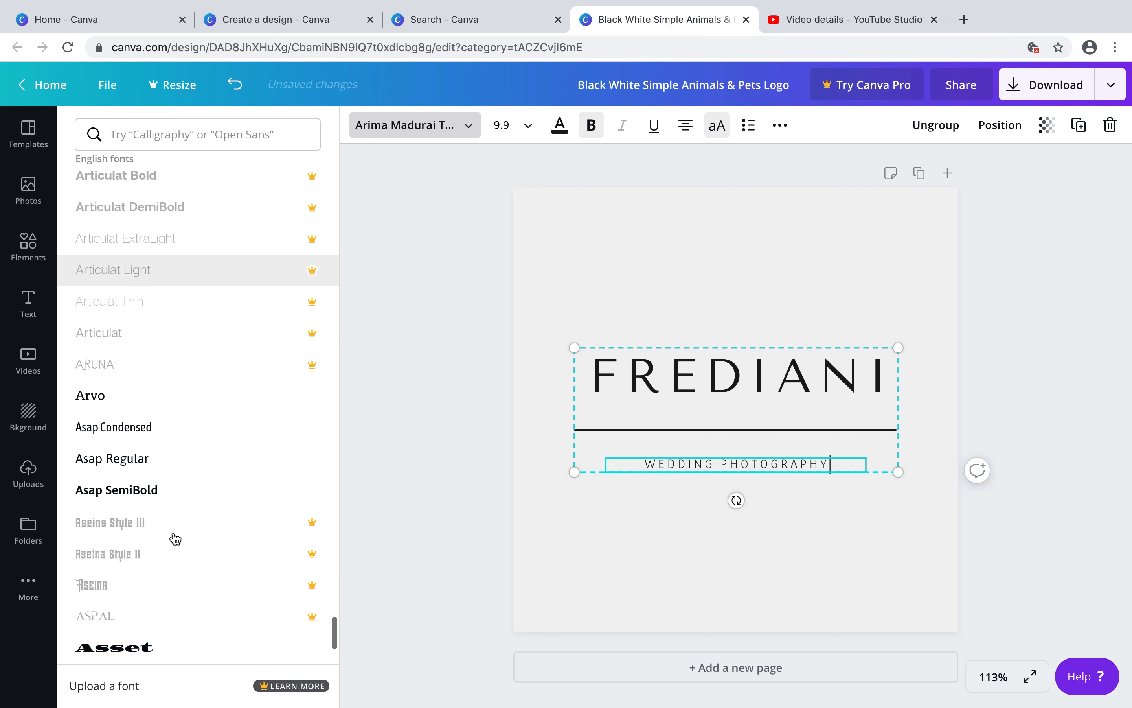
scroll(175, 538, "down", 10)
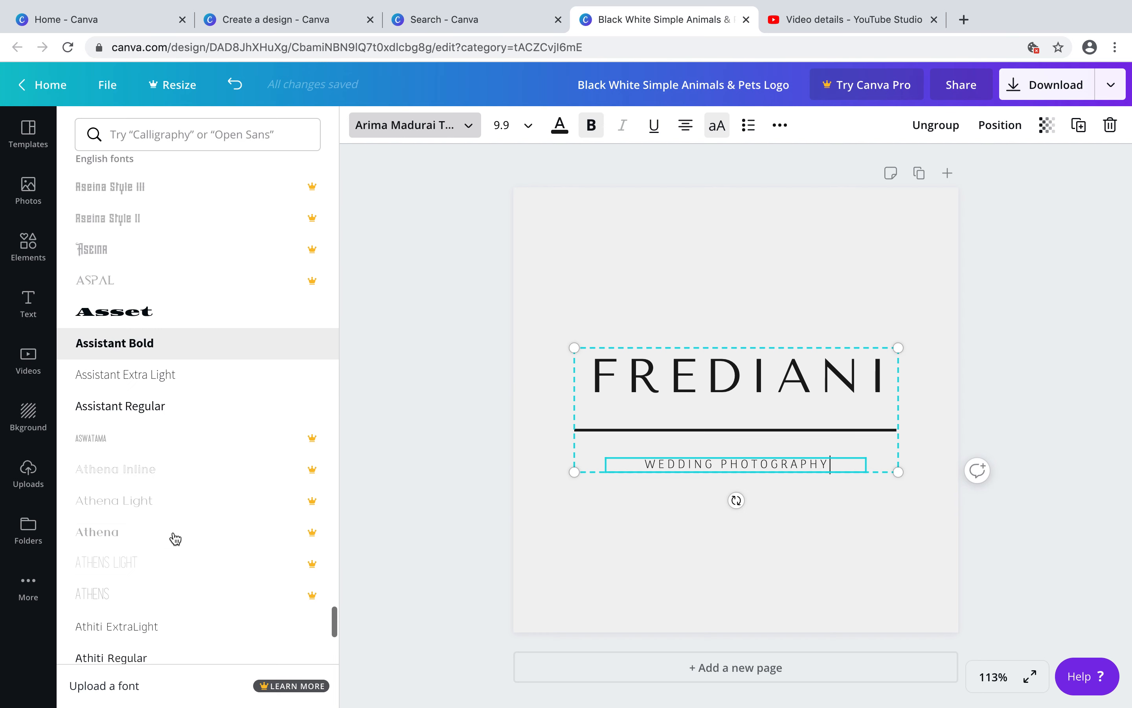
scroll(175, 538, "down", 10)
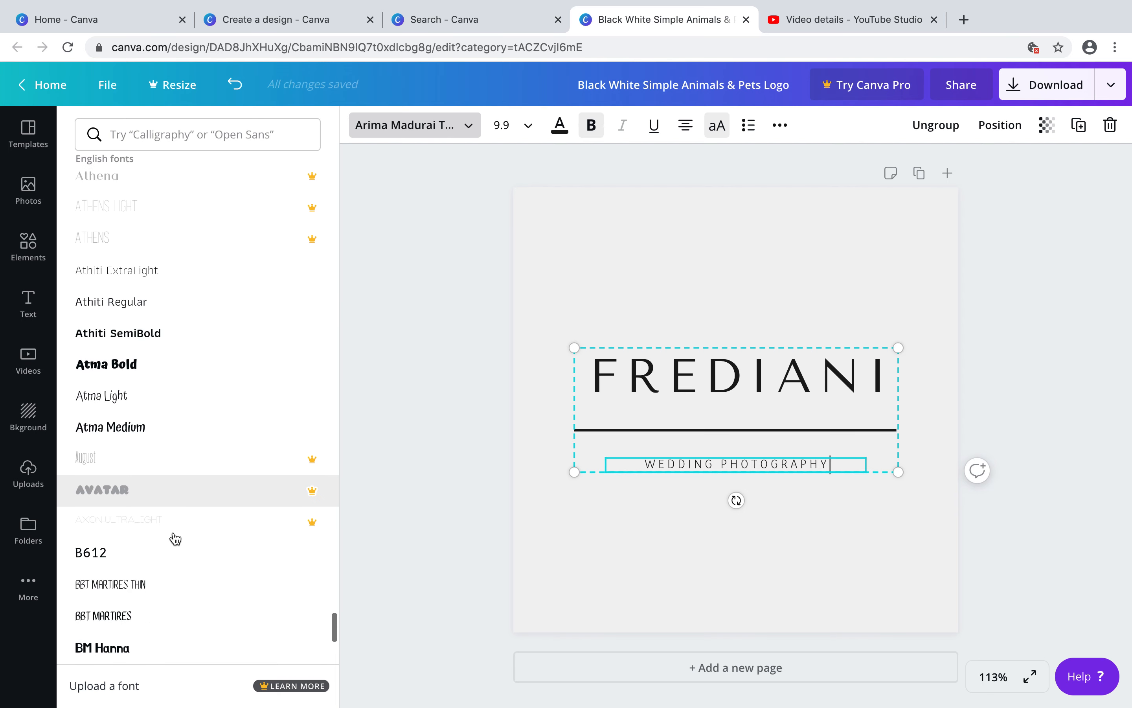
scroll(175, 538, "down", 5)
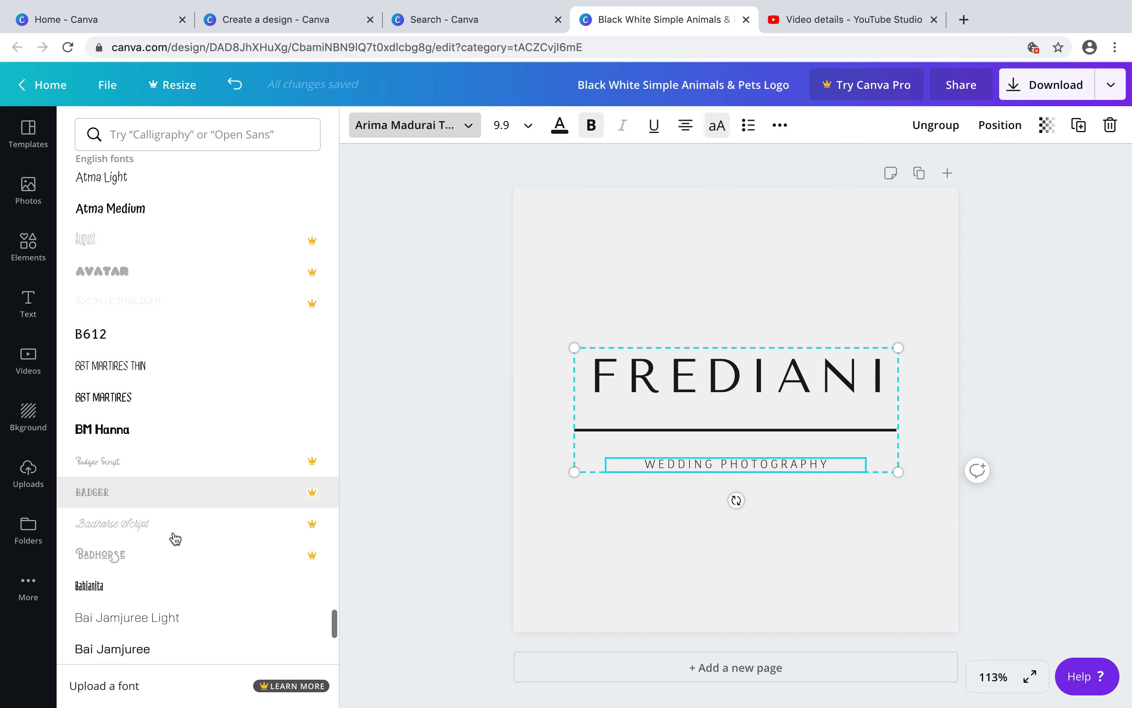
scroll(175, 538, "down", 2)
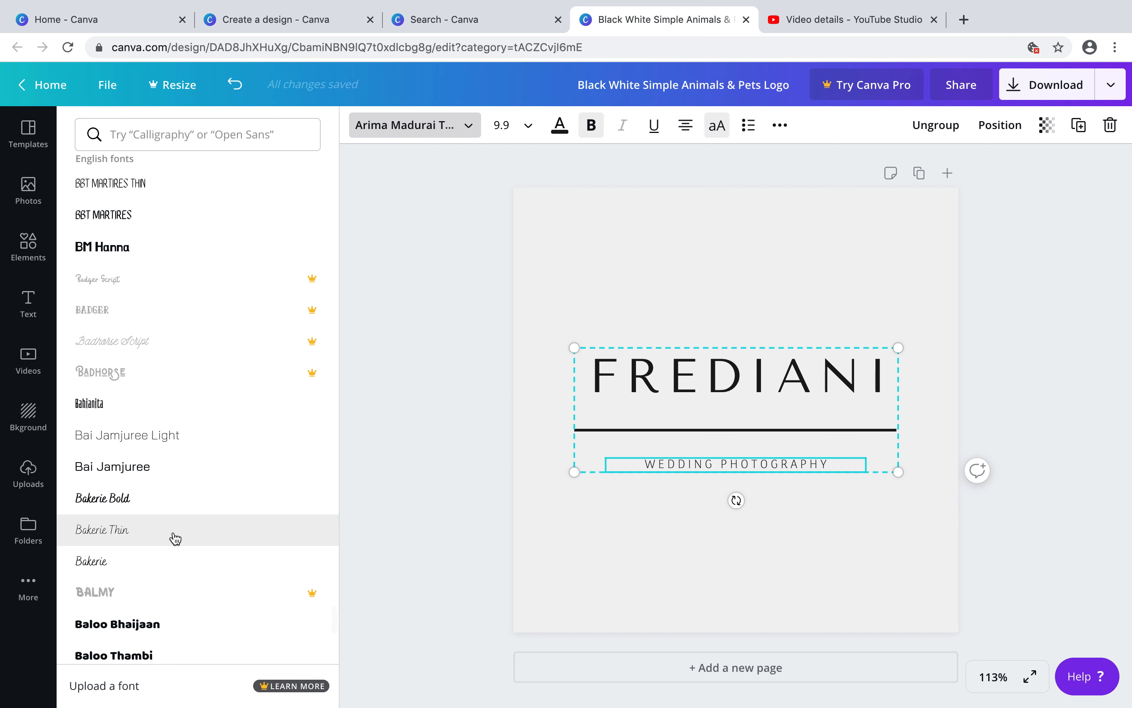
left_click(176, 538)
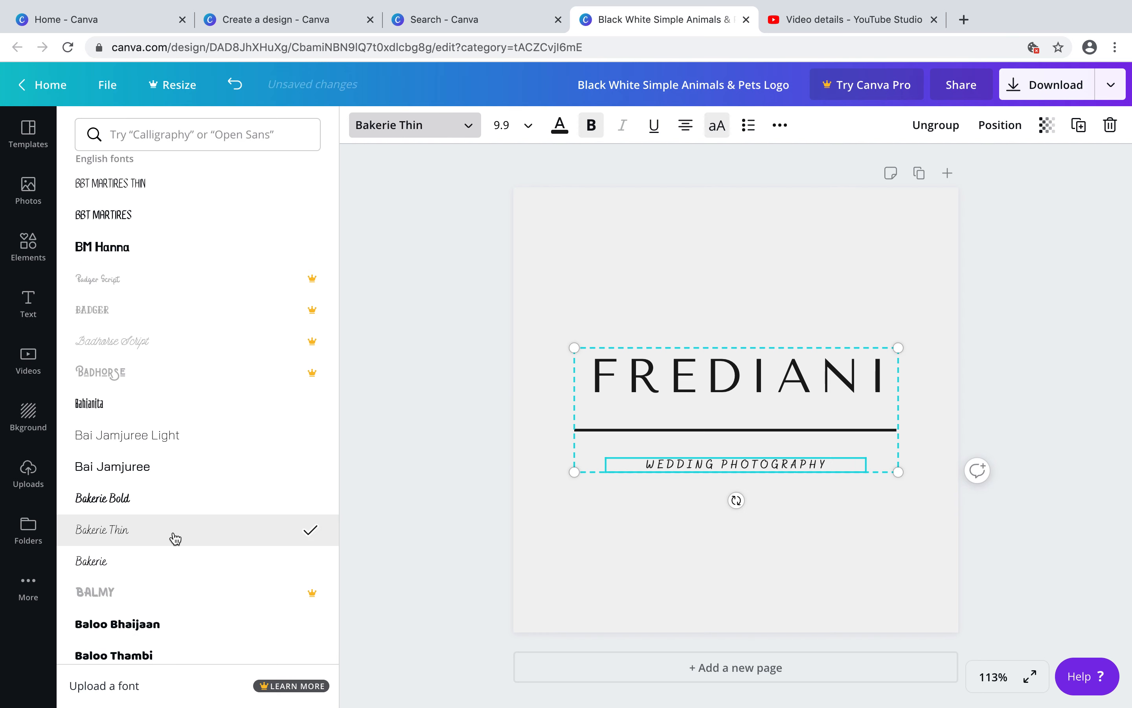
scroll(184, 488, "down", 15)
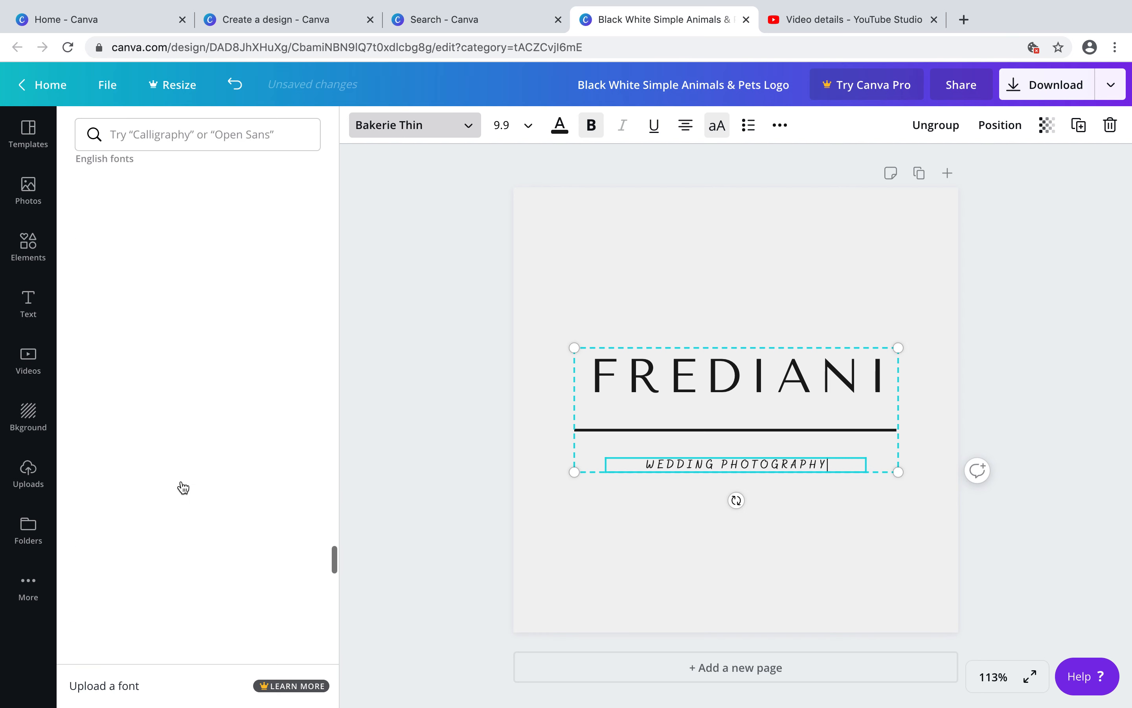
scroll(183, 487, "up", 15)
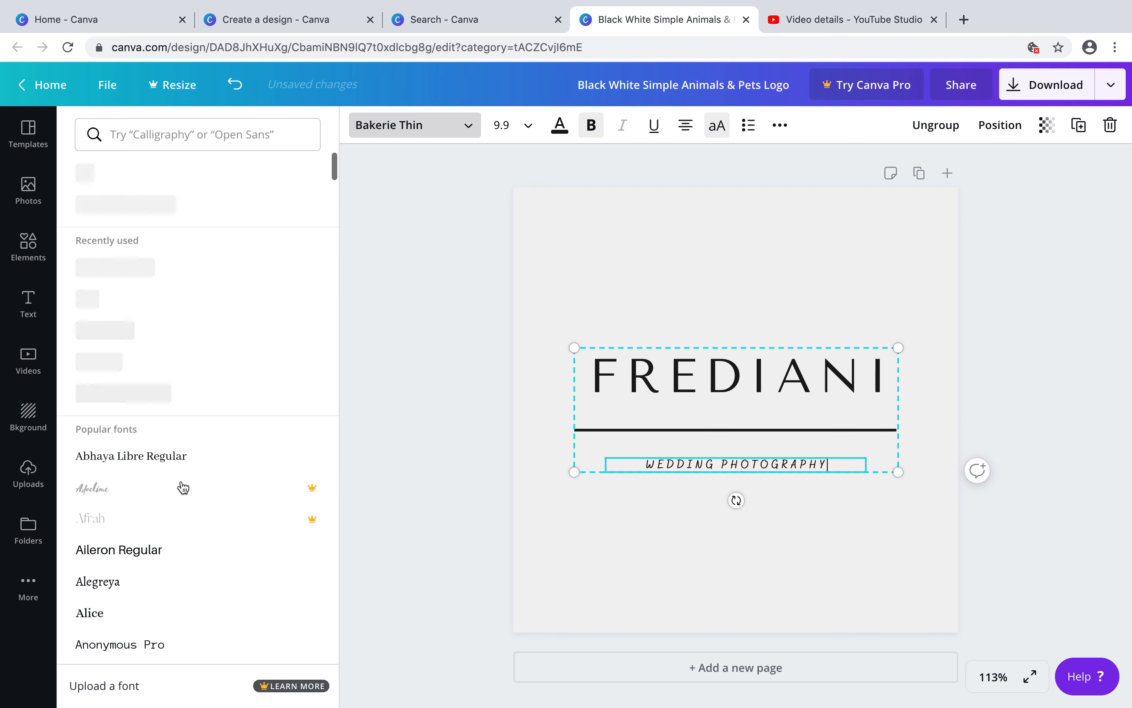
left_click(131, 268)
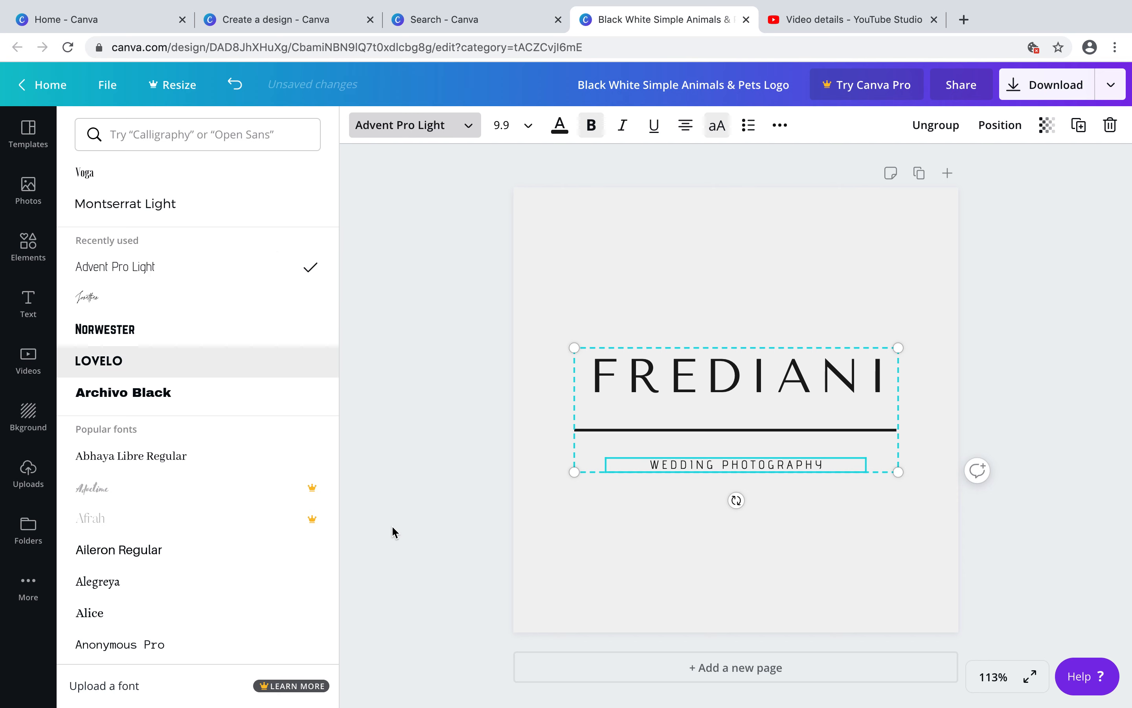
Add a thin red line element from the Lines collection to the logo
left_click(444, 544)
left_click(715, 602)
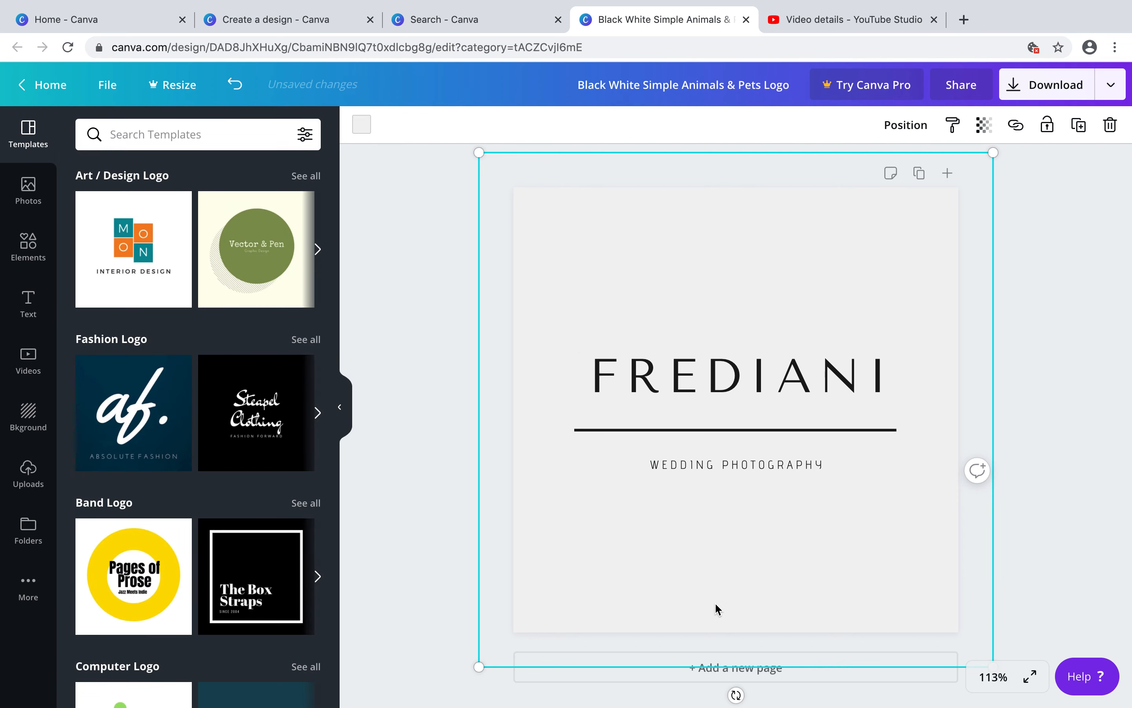
left_click(837, 429)
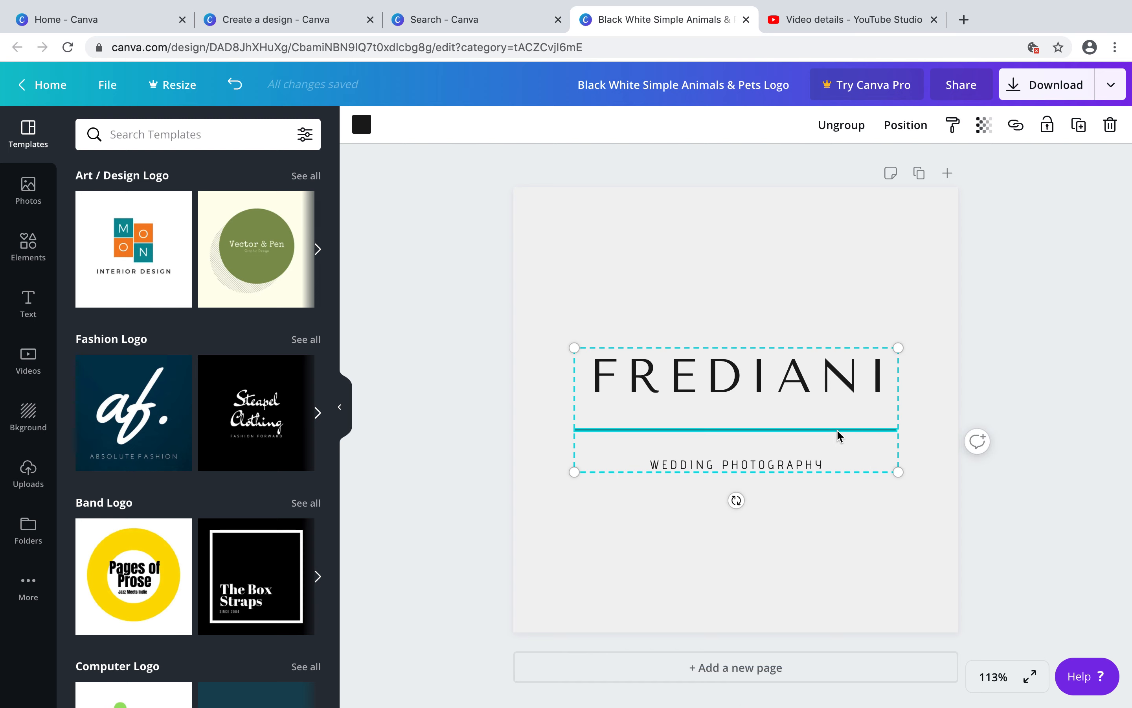
left_click(28, 243)
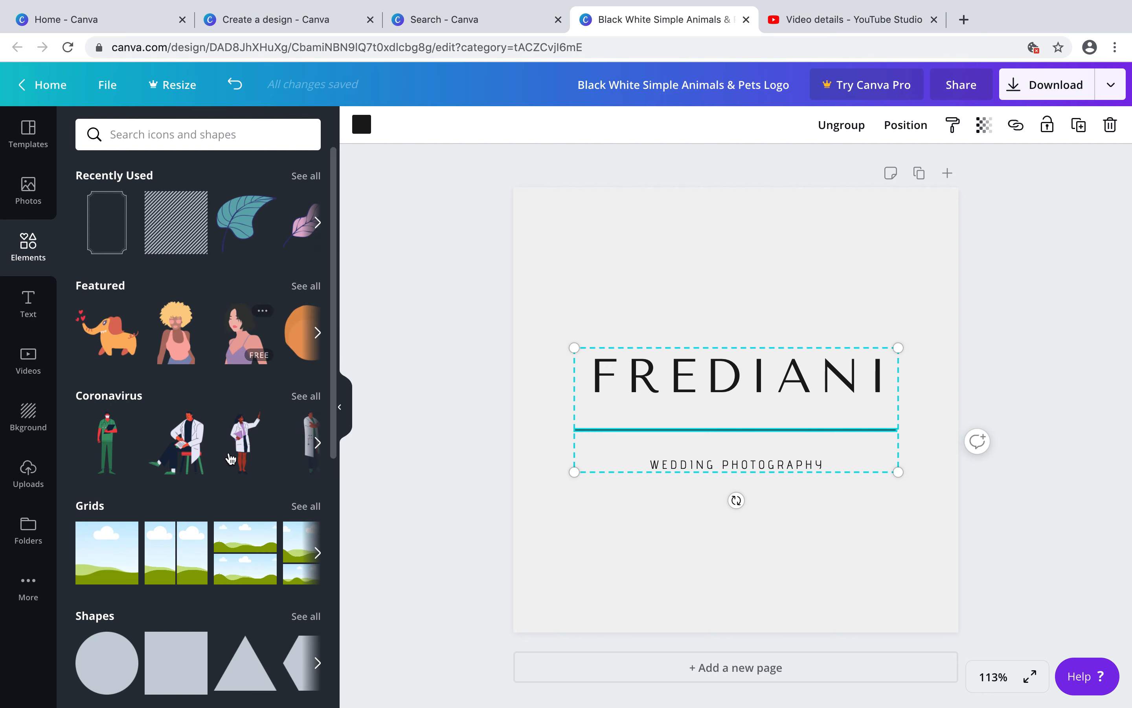
scroll(229, 456, "down", 10)
scroll(229, 457, "down", 10)
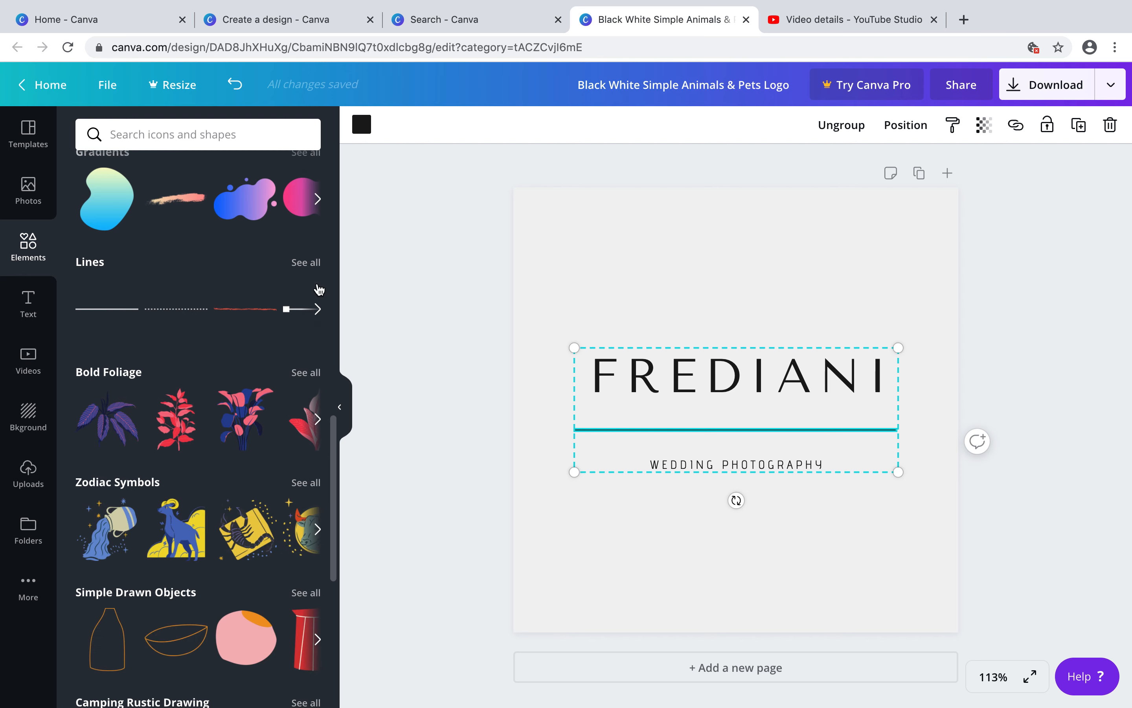
left_click(305, 262)
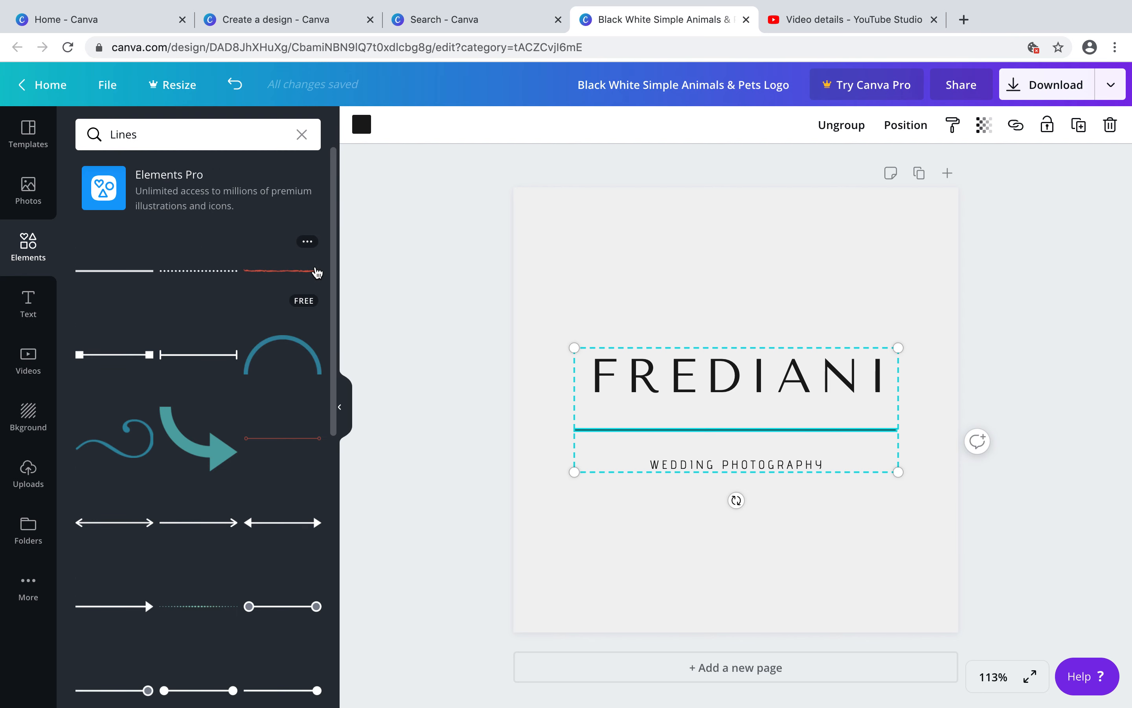
left_click(295, 442)
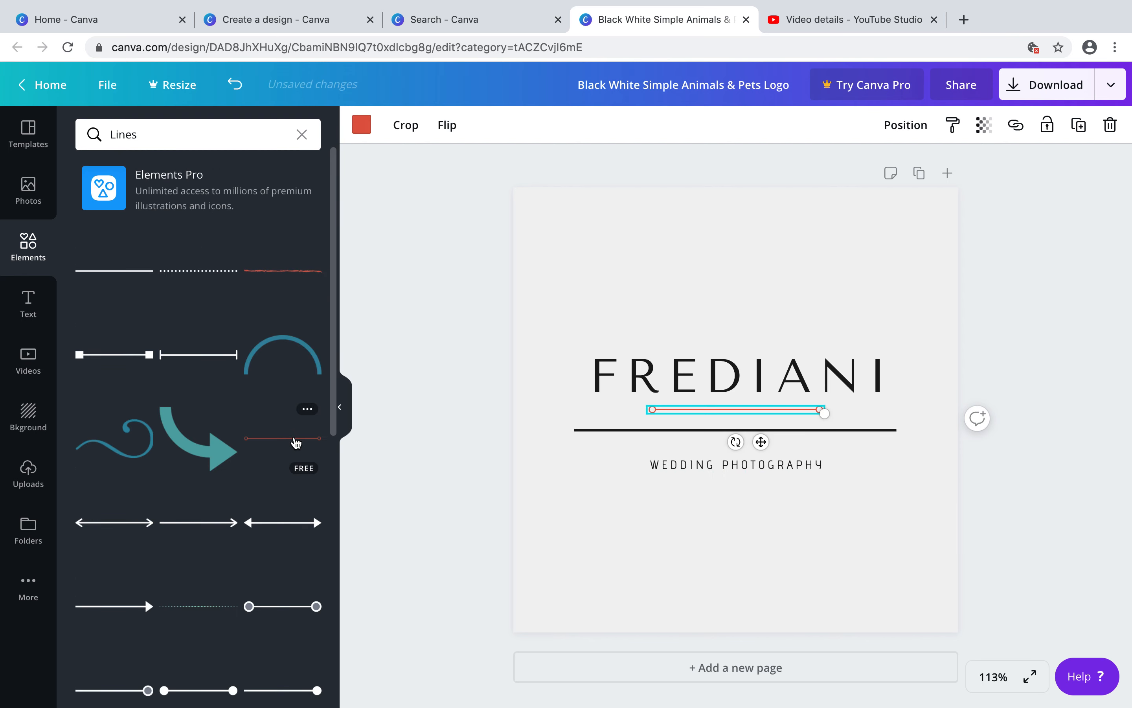
Ungroup the logo elements and delete the black divider line under the title
left_click(616, 435)
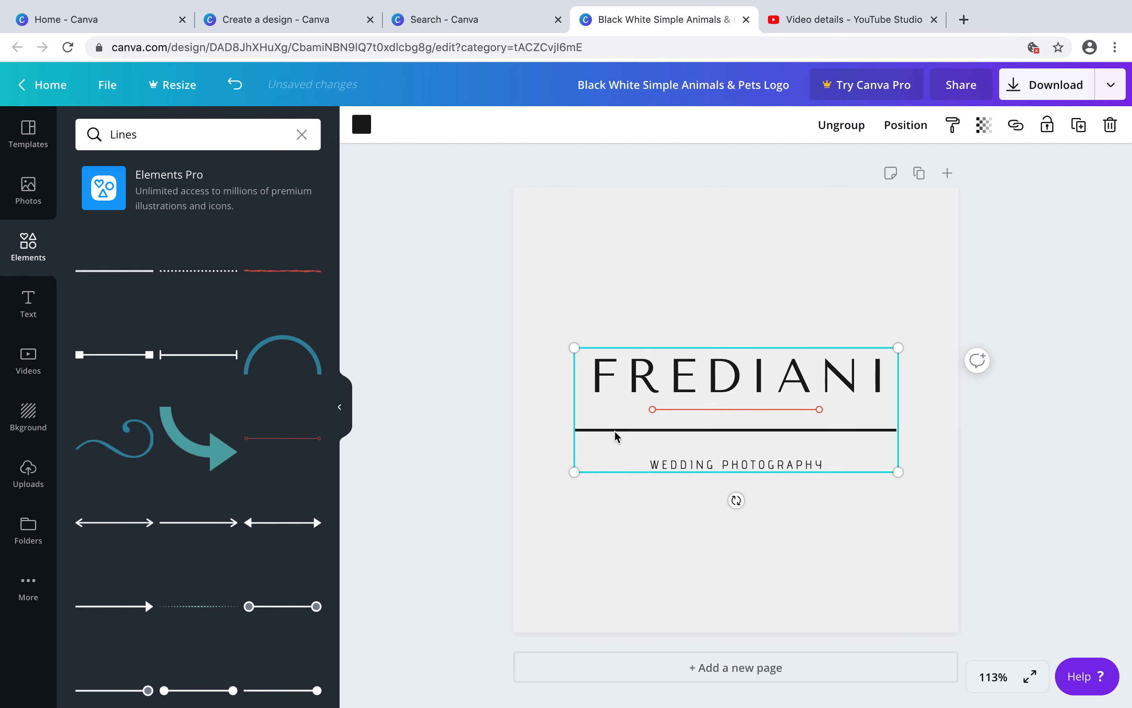
left_click(609, 510)
left_click(602, 427)
right_click(603, 427)
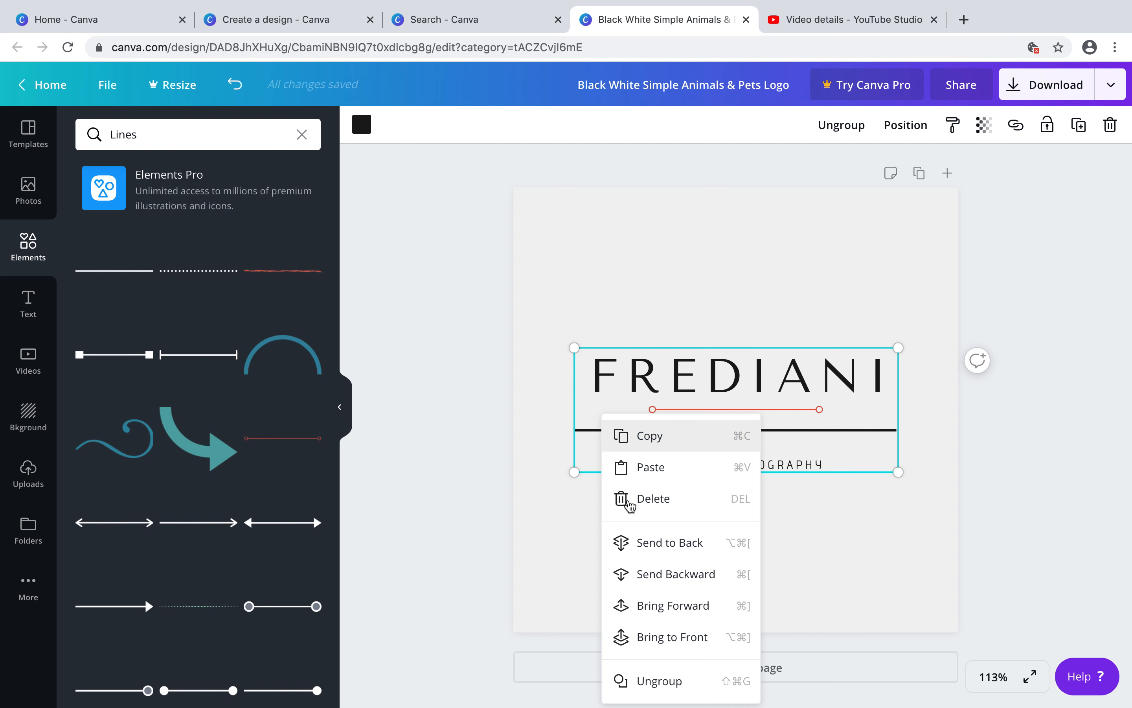
left_click(652, 679)
left_click(649, 636)
left_click(609, 435)
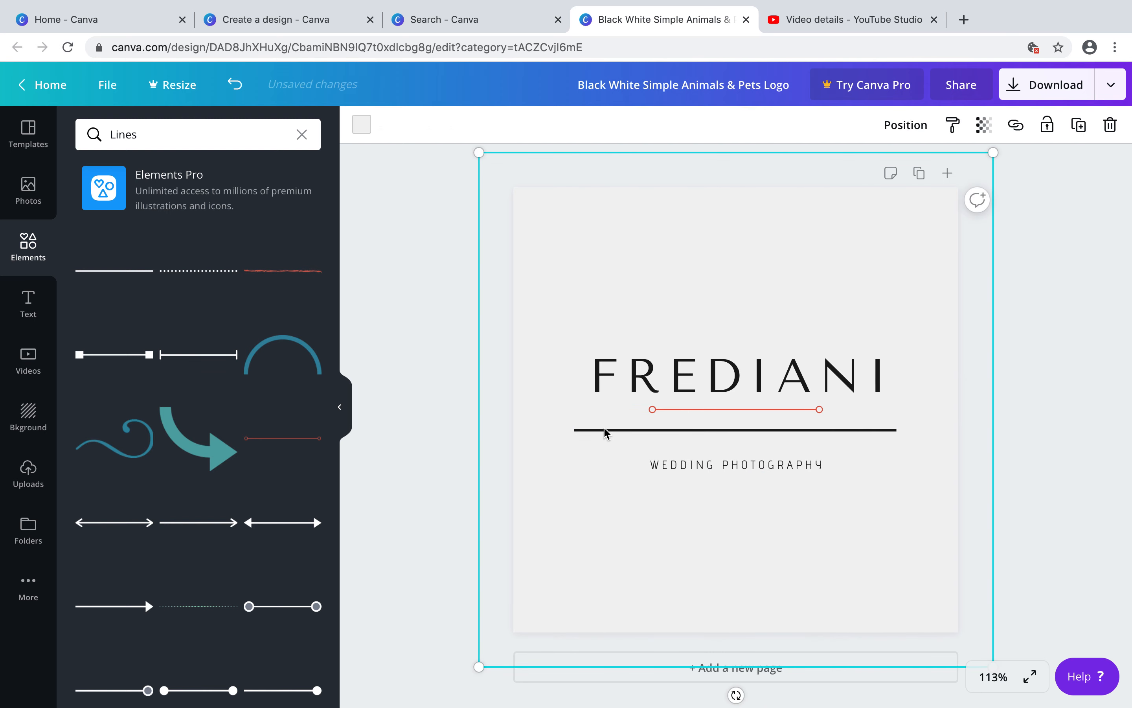
left_click(606, 430)
key("Delete")
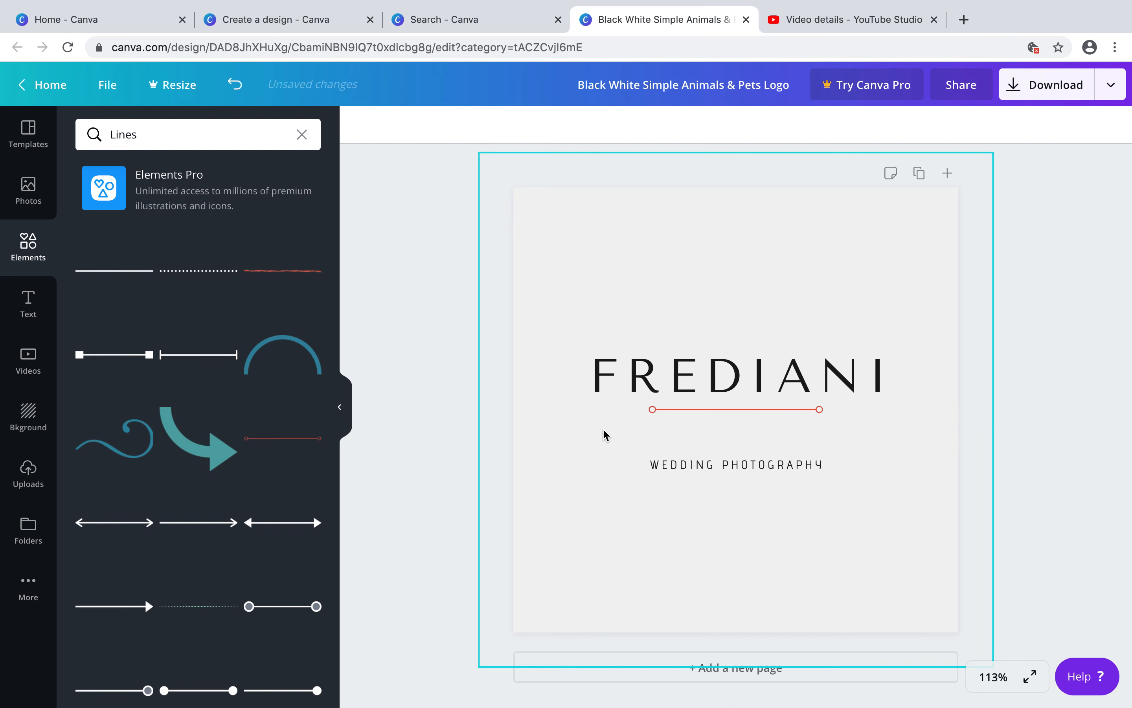
Move the red line into the divider position and add a circle-ended line element
left_click_drag(718, 409, 715, 430)
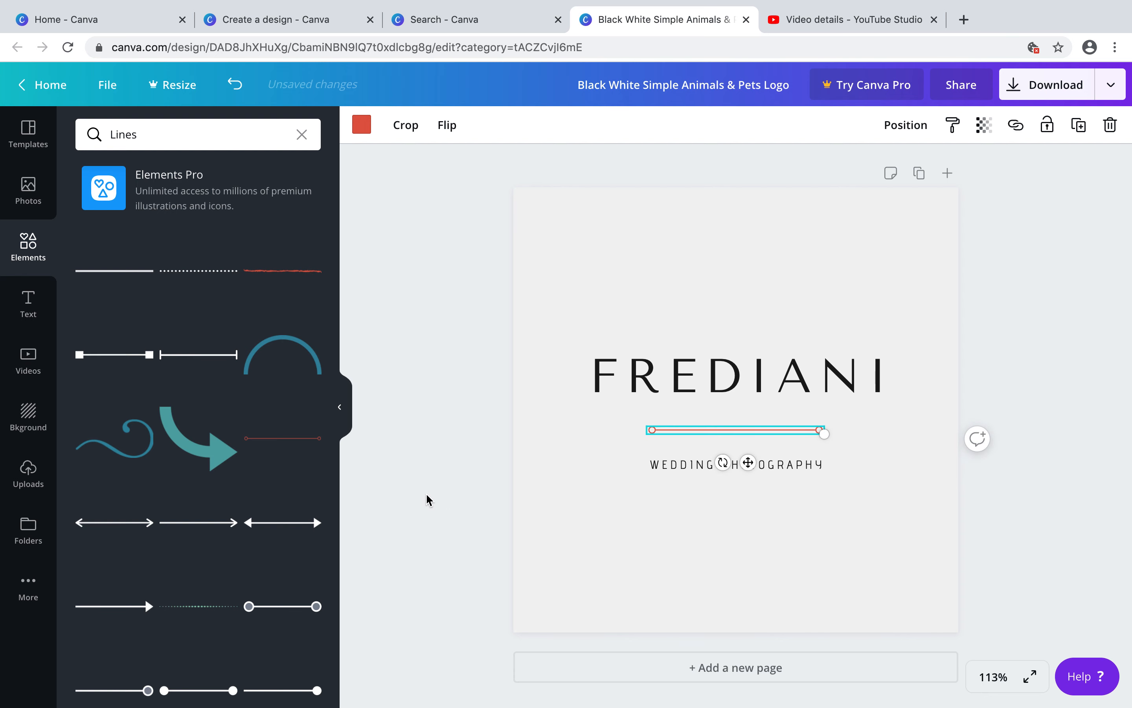
left_click(285, 609)
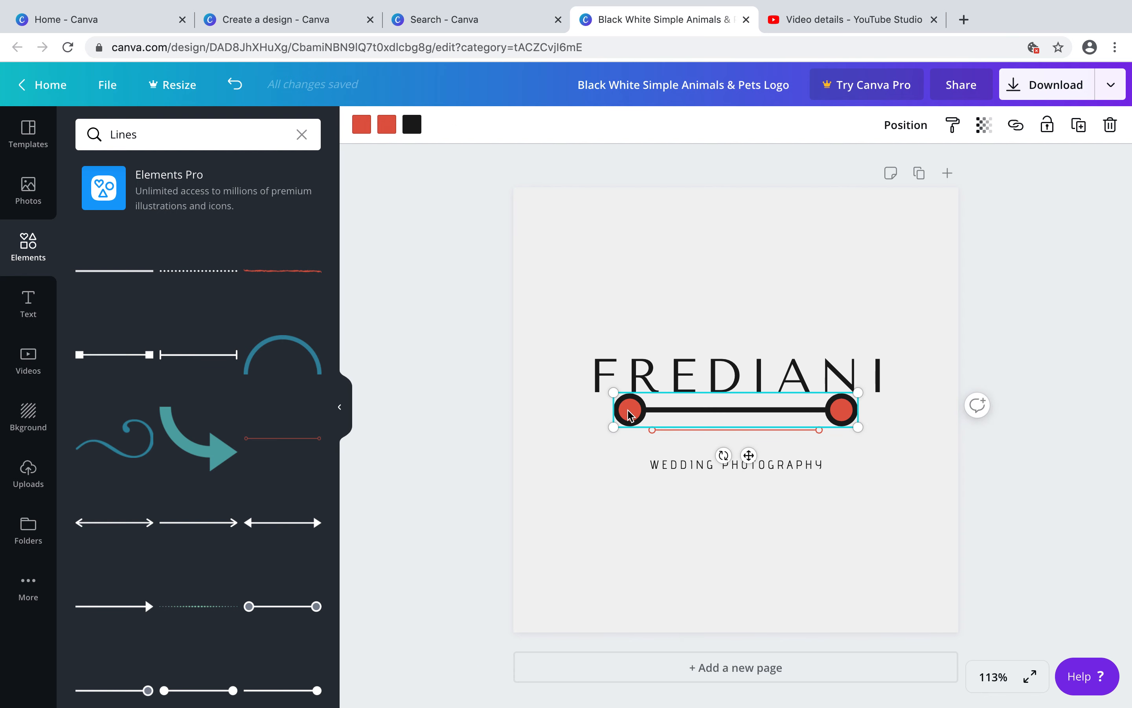
Add a thin hand-drawn line element from further down the Lines results
scroll(234, 597, "down", 6)
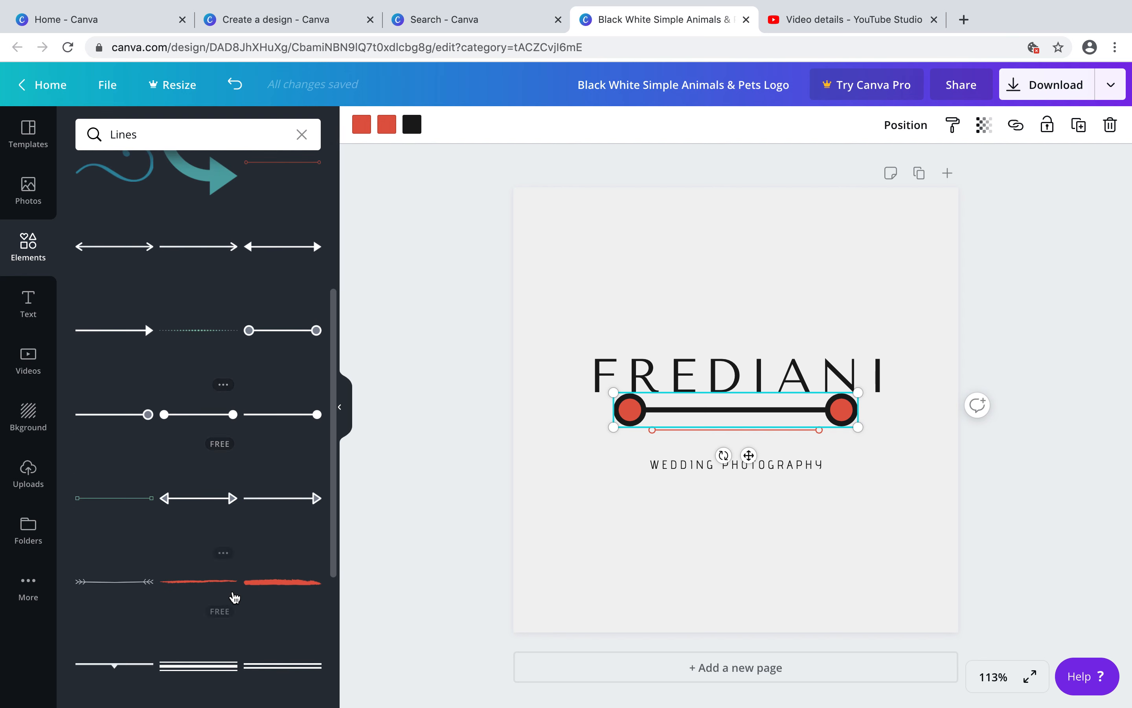
scroll(217, 533, "down", 5)
scroll(216, 536, "down", 9)
scroll(216, 536, "down", 1)
scroll(283, 573, "down", 6)
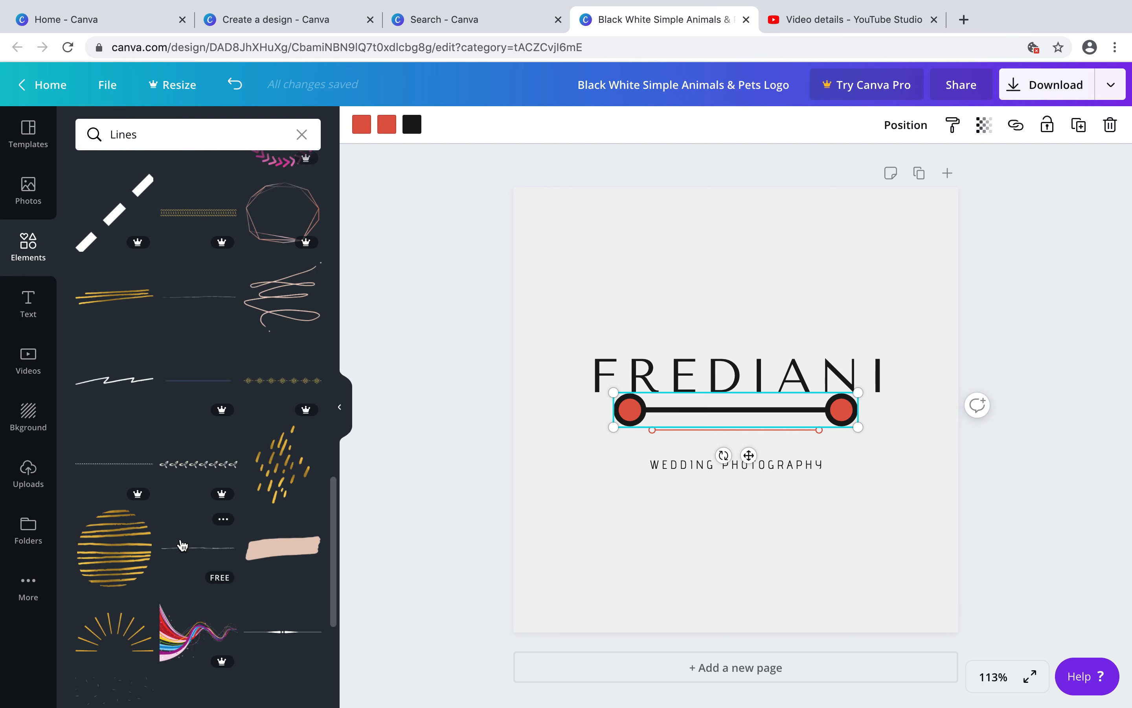
left_click(183, 544)
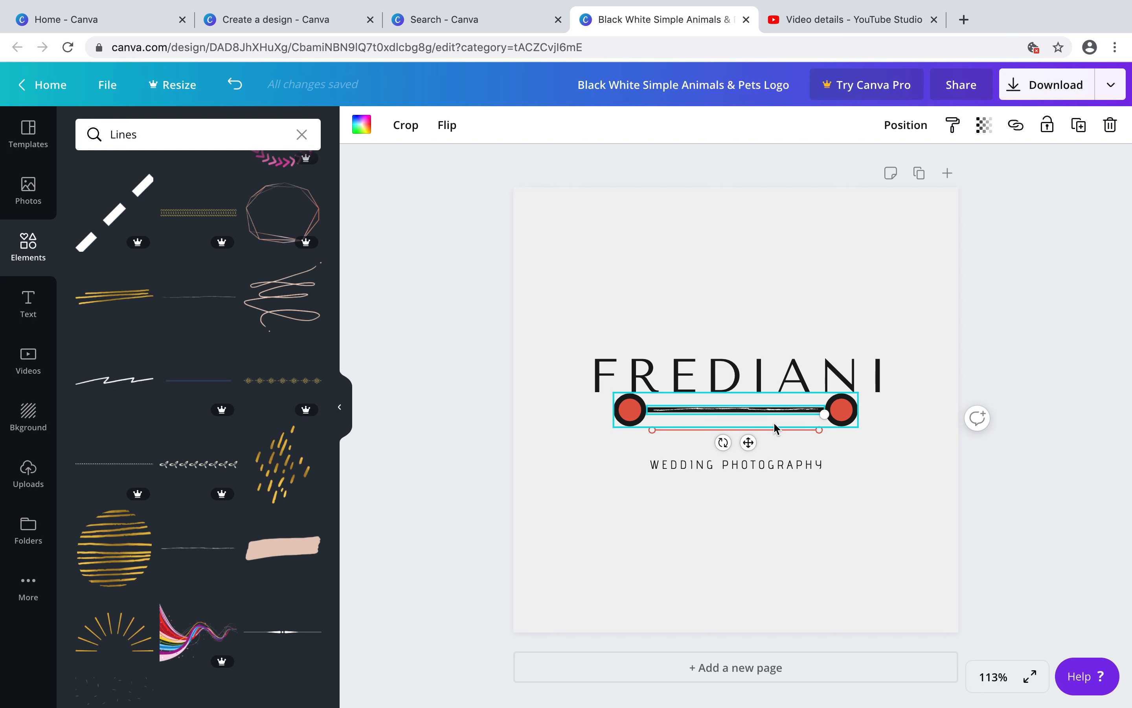
Delete the red line and the circle-ended line from the design
left_click_drag(845, 403, 859, 524)
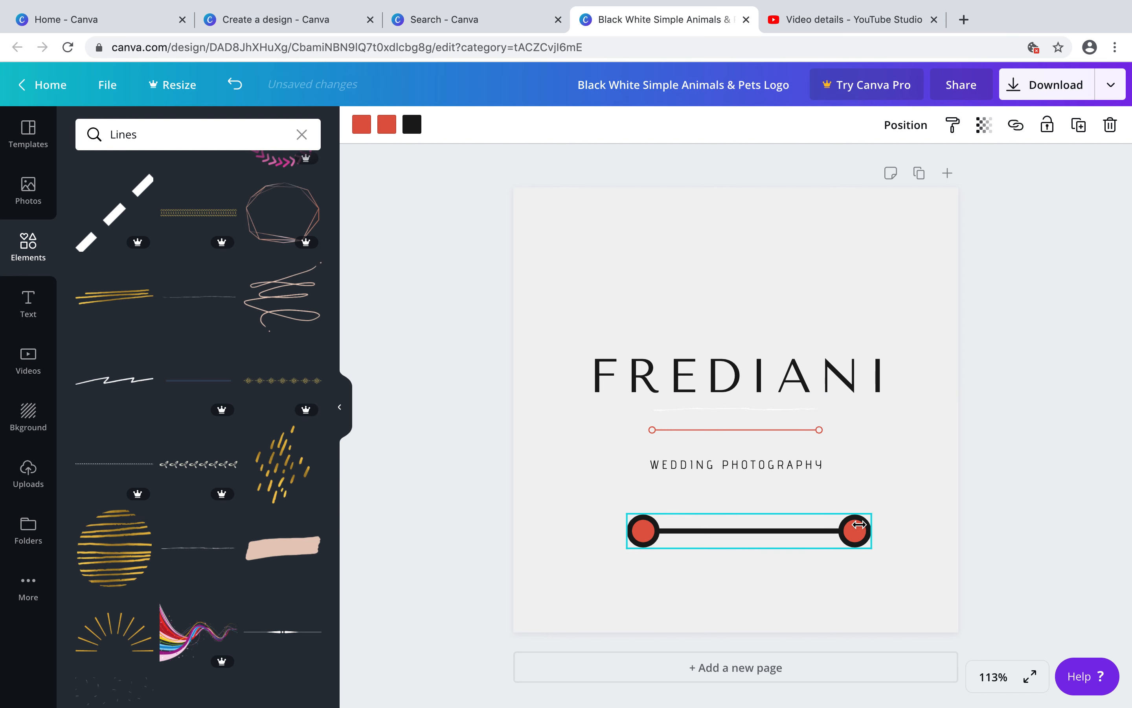
left_click(778, 411)
left_click(792, 433)
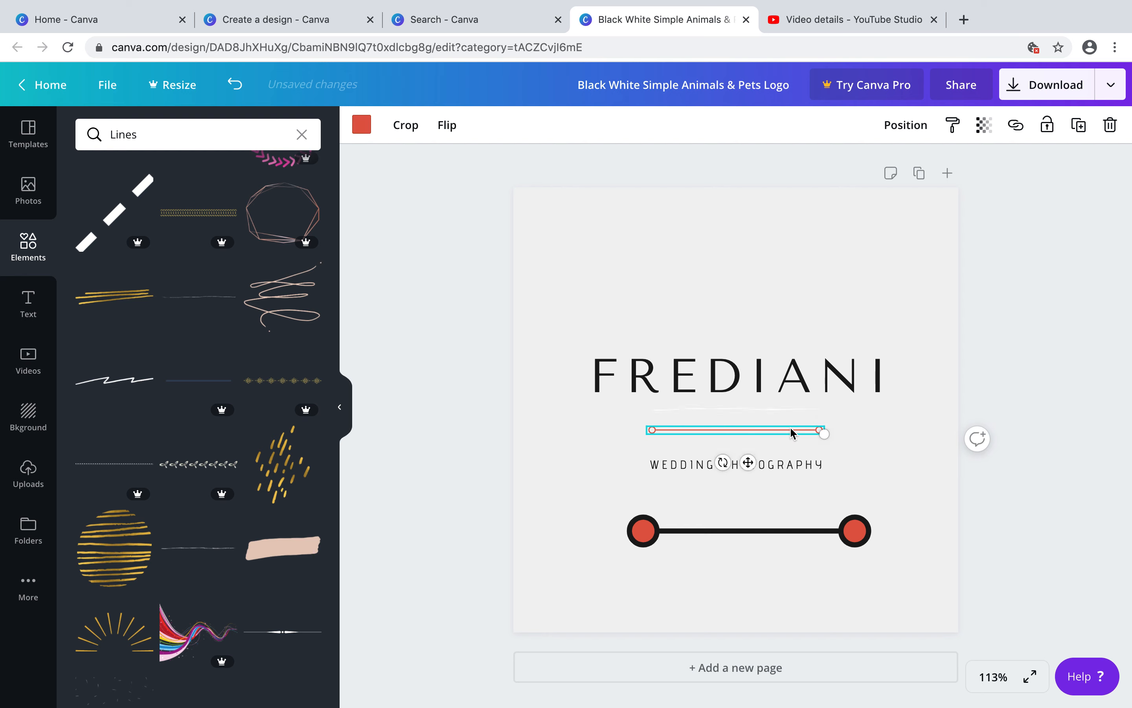
key("Delete")
left_click(758, 534)
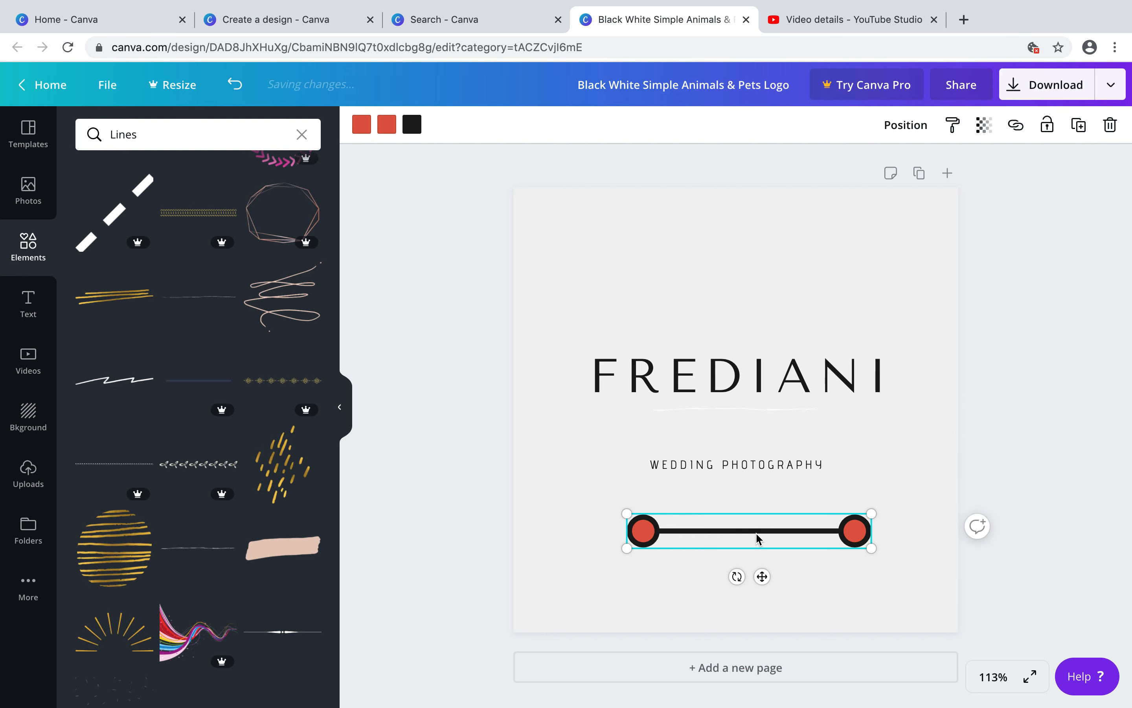
key("Delete")
Move the hand-drawn line into the divider position under the title and set its colour to orange
left_click_drag(753, 410, 753, 428)
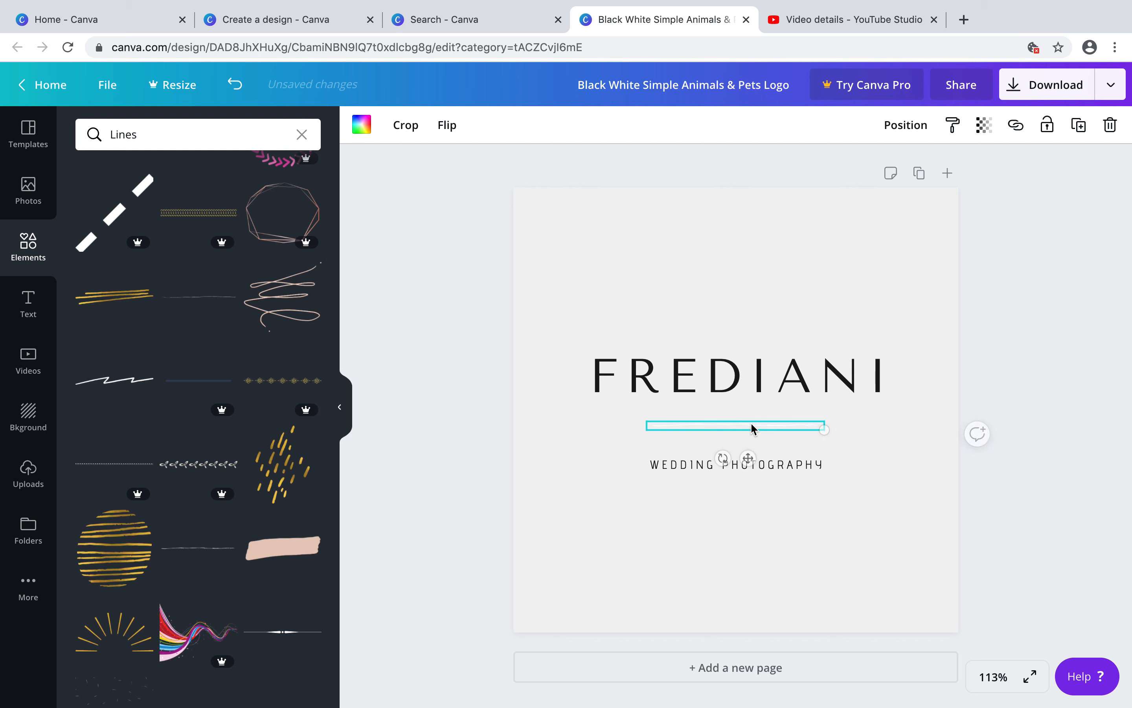
left_click(365, 130)
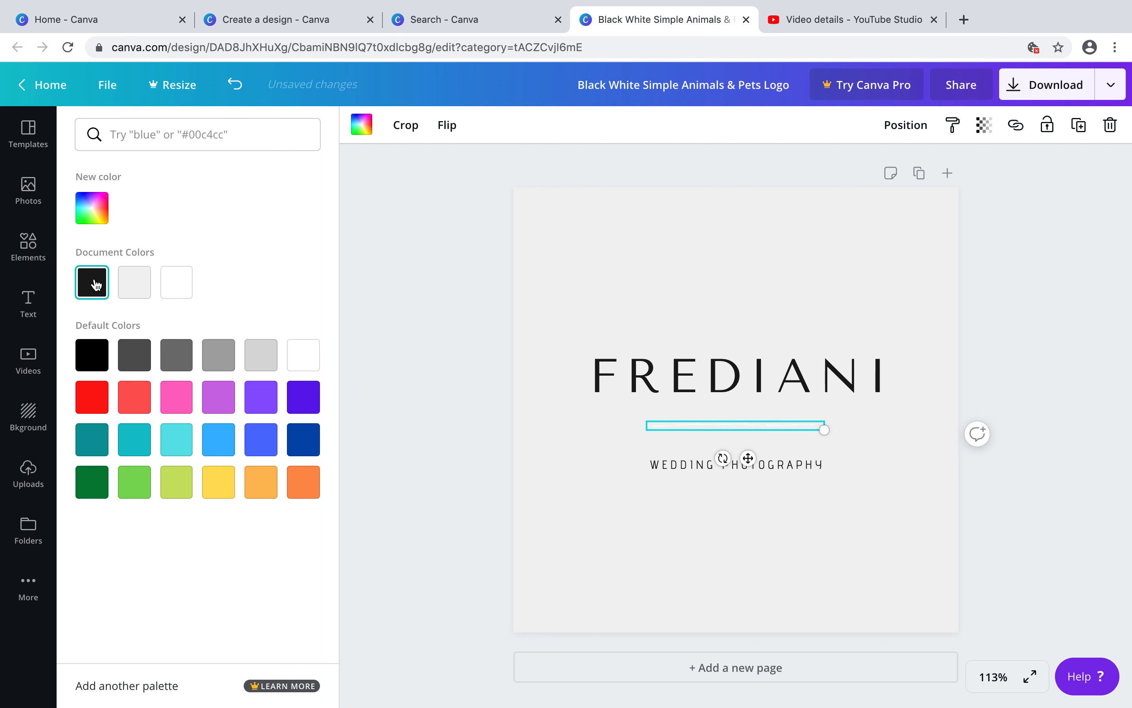
left_click(97, 284)
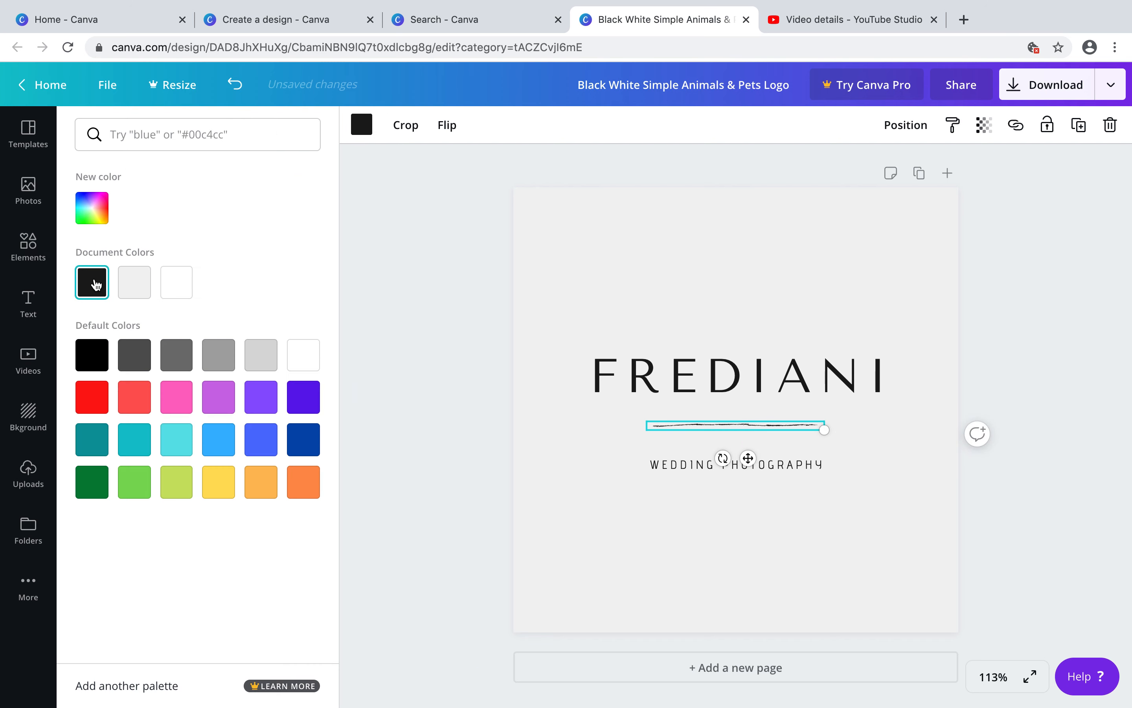
left_click(172, 391)
left_click(303, 487)
left_click(613, 505)
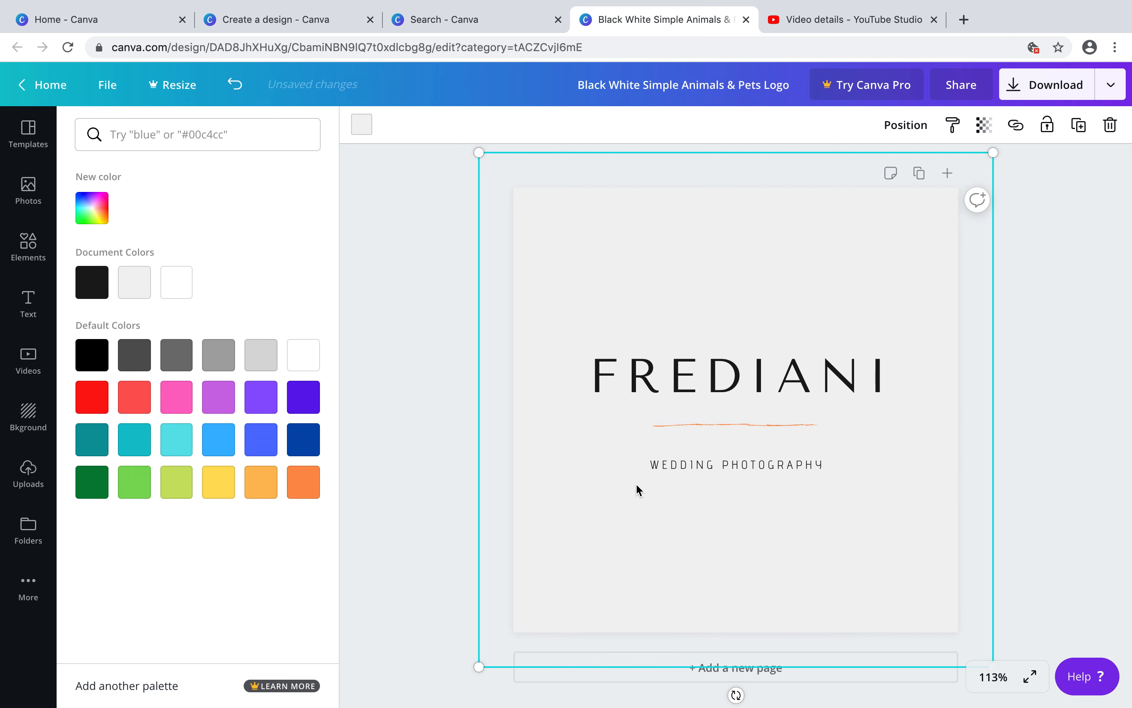
left_click(715, 426)
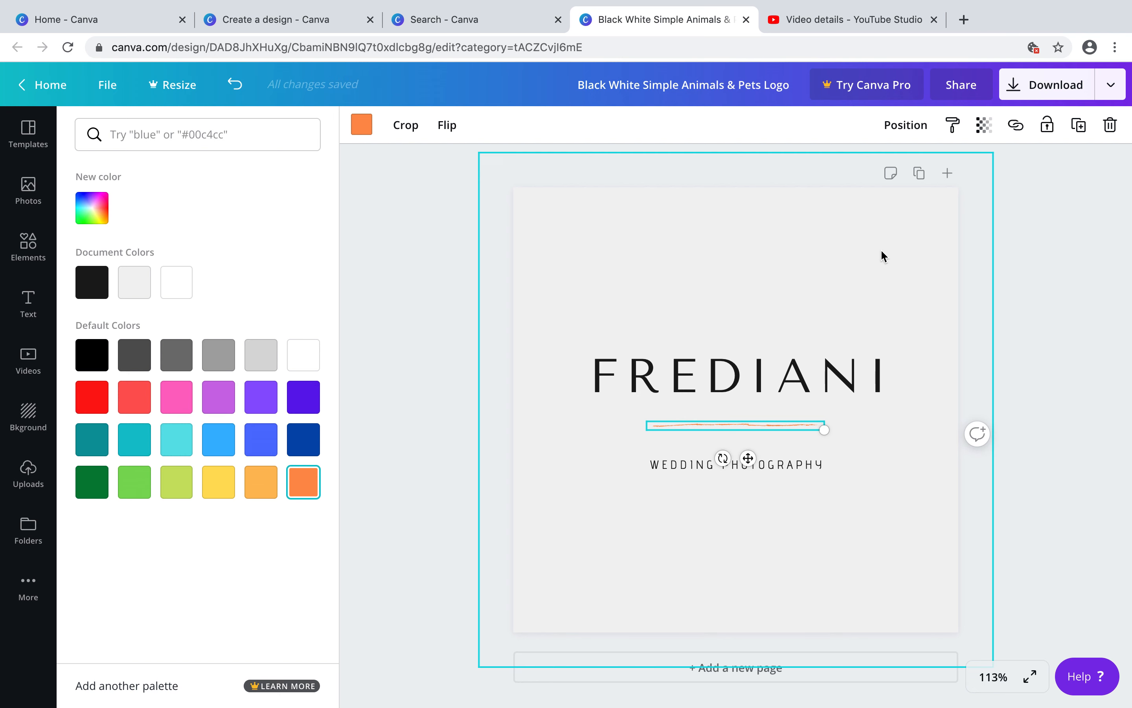
left_click(647, 514)
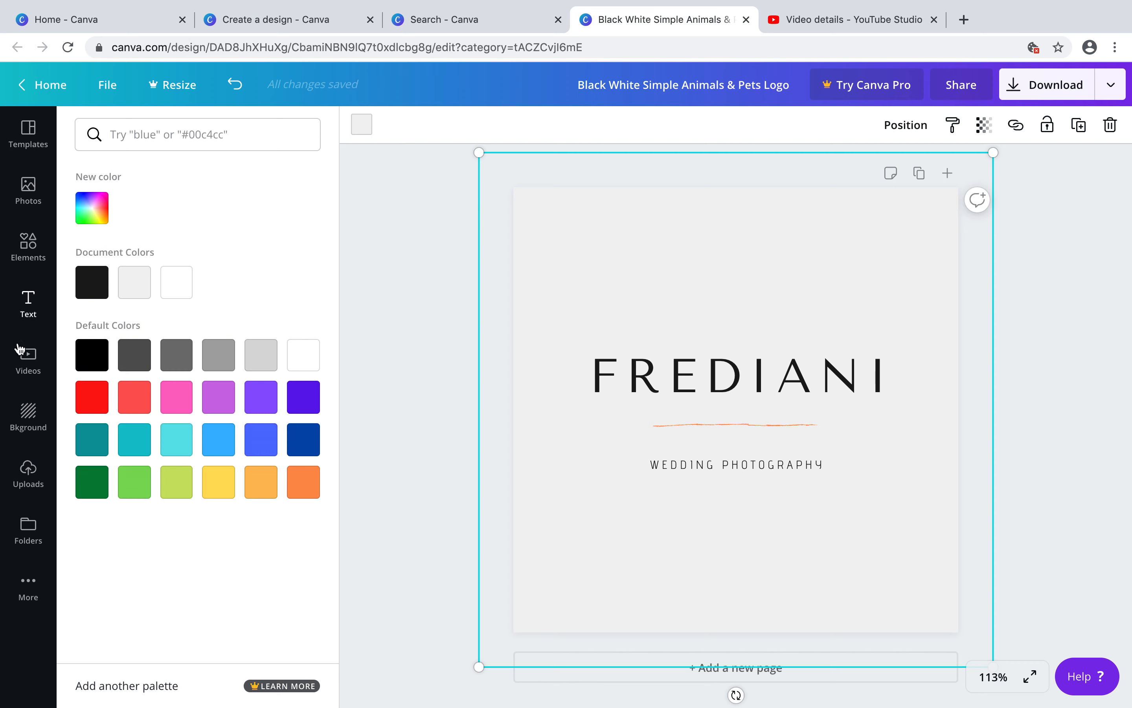
Search the elements for camera and add the aperture shutter icon to the design
left_click(20, 253)
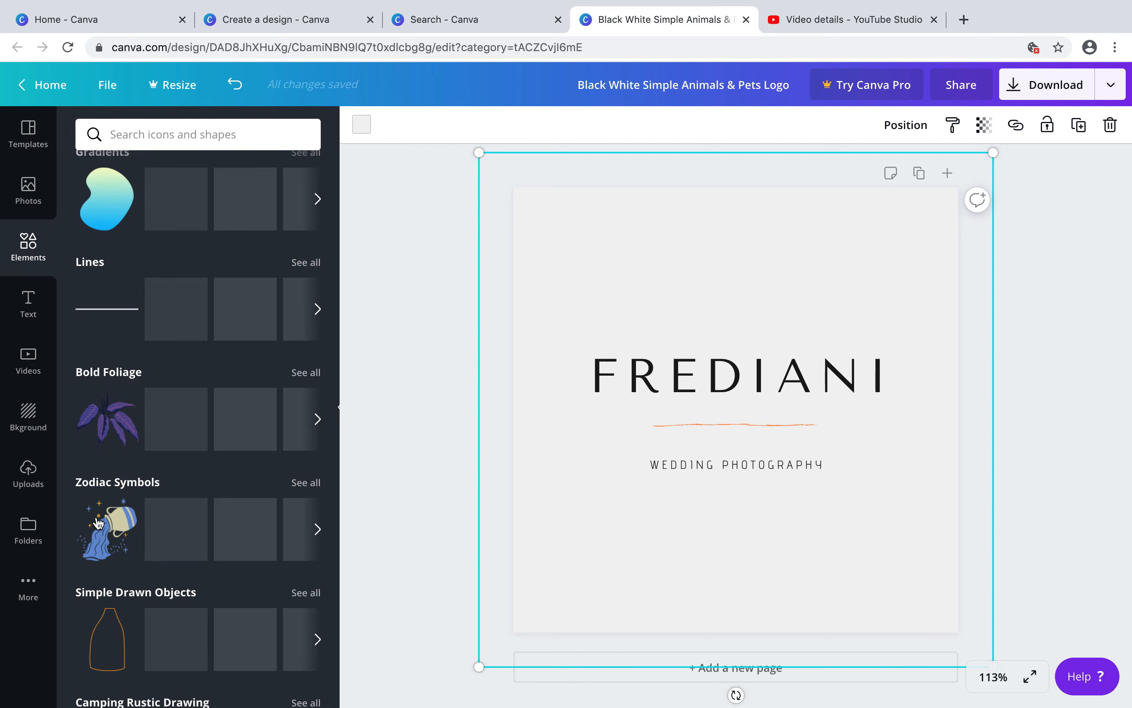
left_click(113, 135)
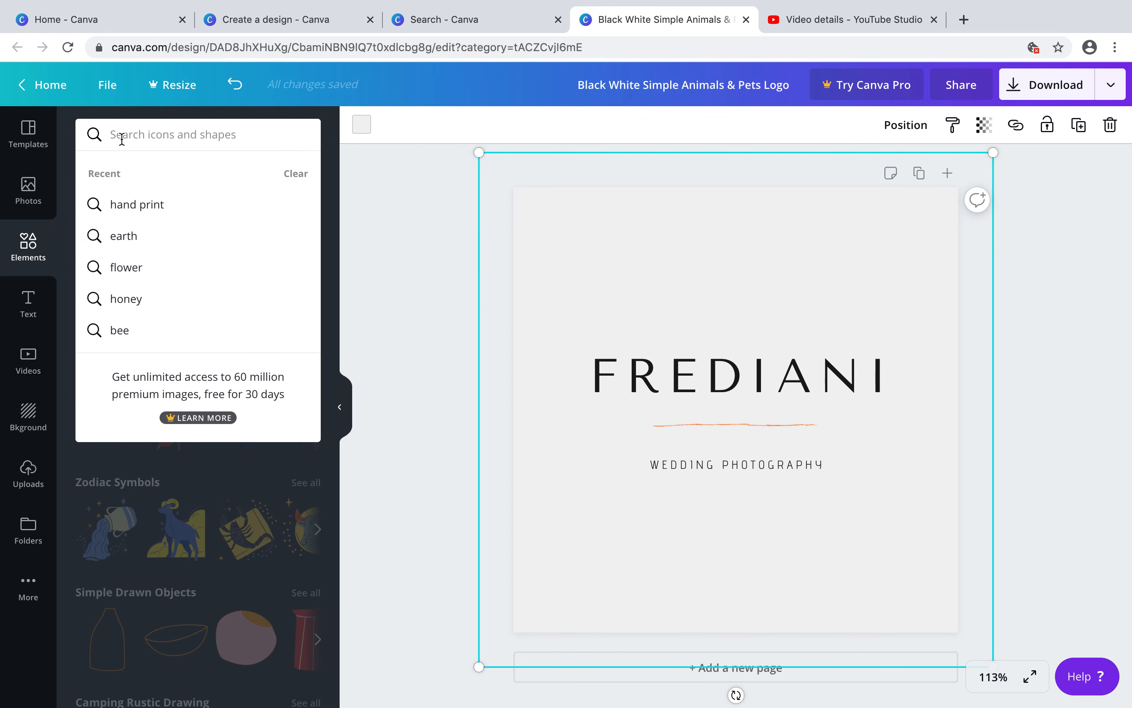
type("camera")
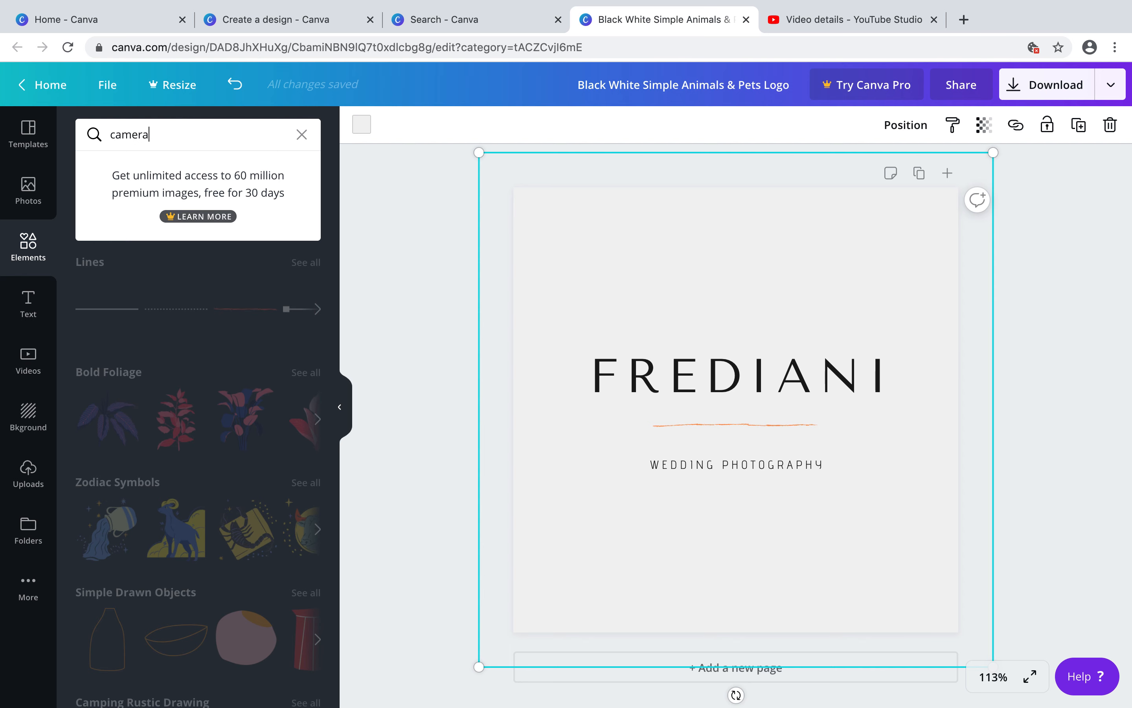
key("Return")
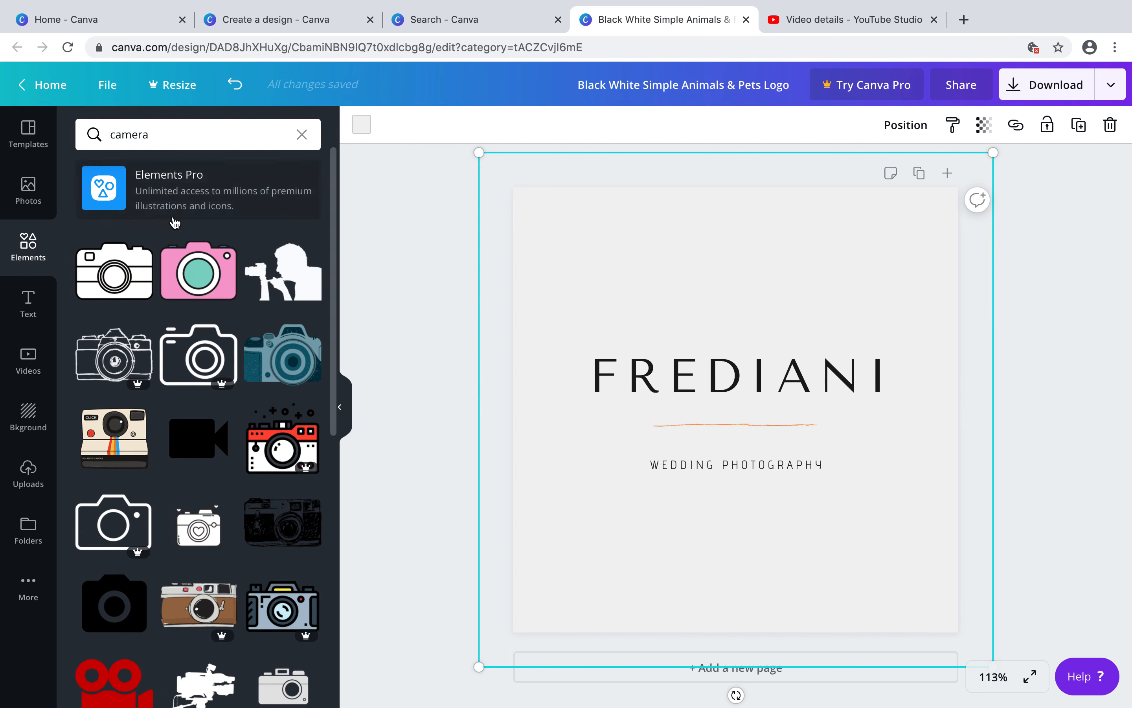
scroll(211, 584, "down", 15)
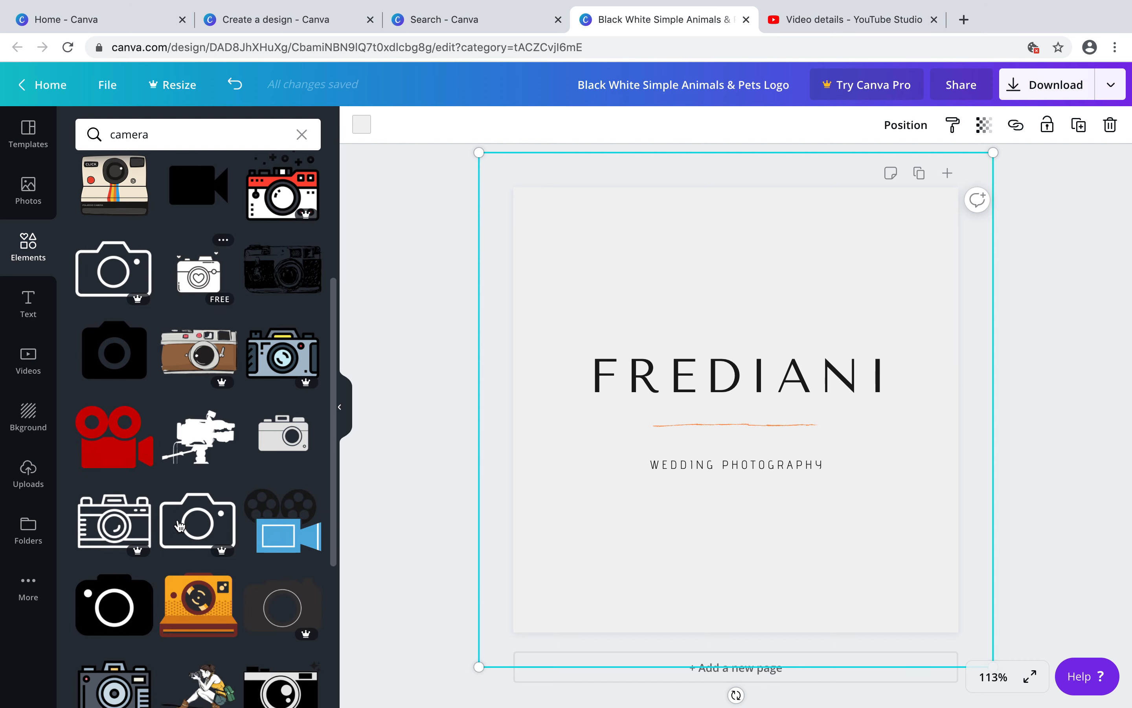
scroll(179, 526, "down", 10)
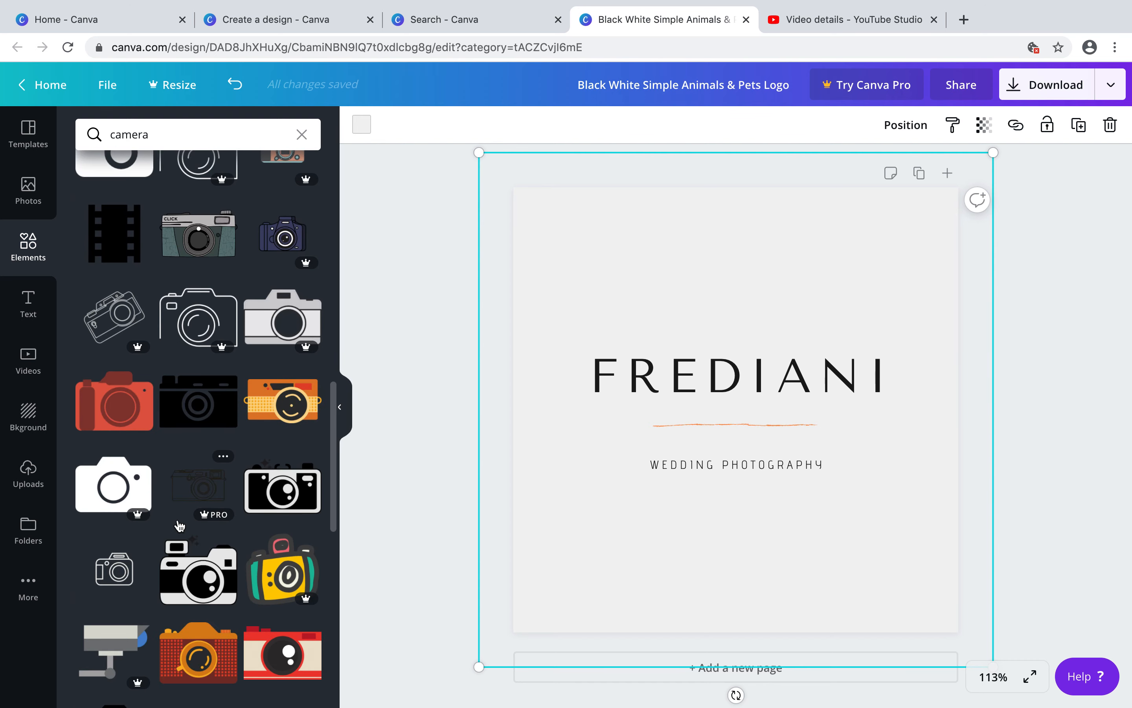
scroll(180, 526, "down", 10)
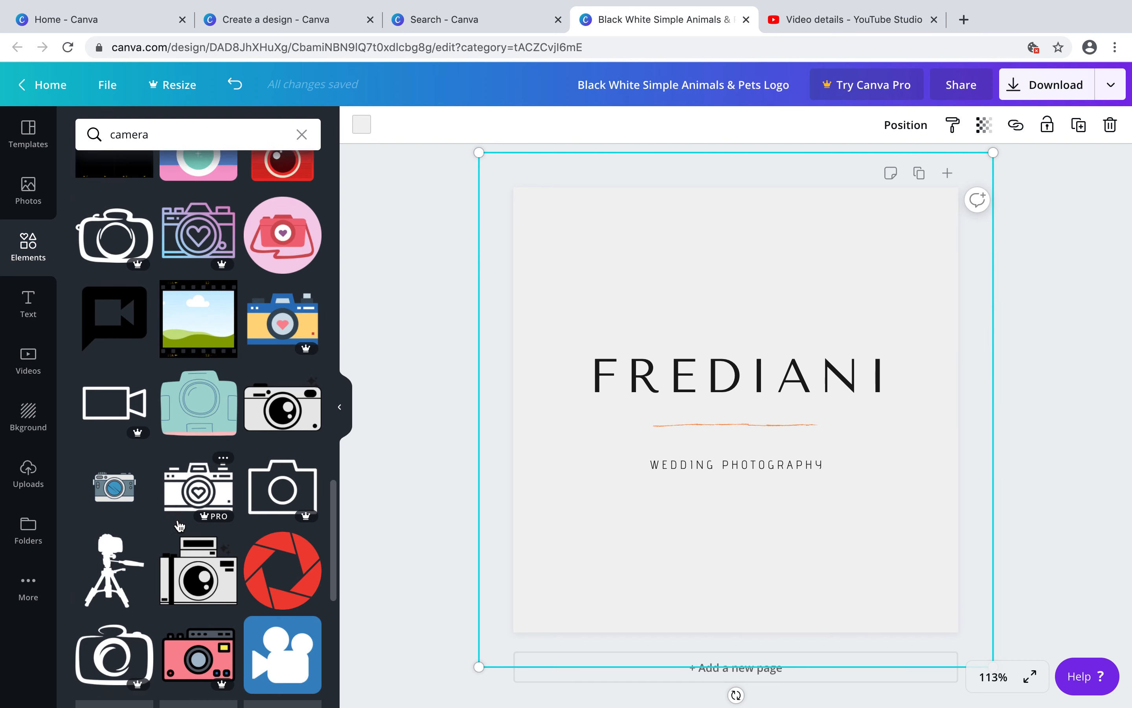
scroll(179, 526, "down", 10)
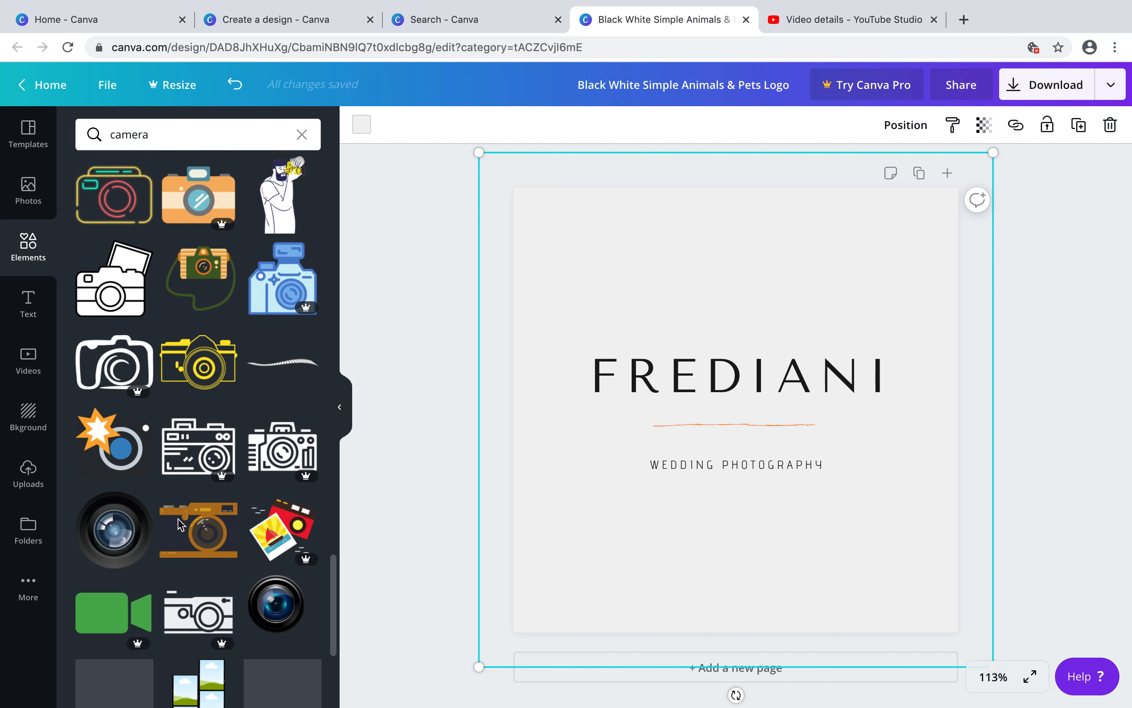
scroll(179, 526, "down", 8)
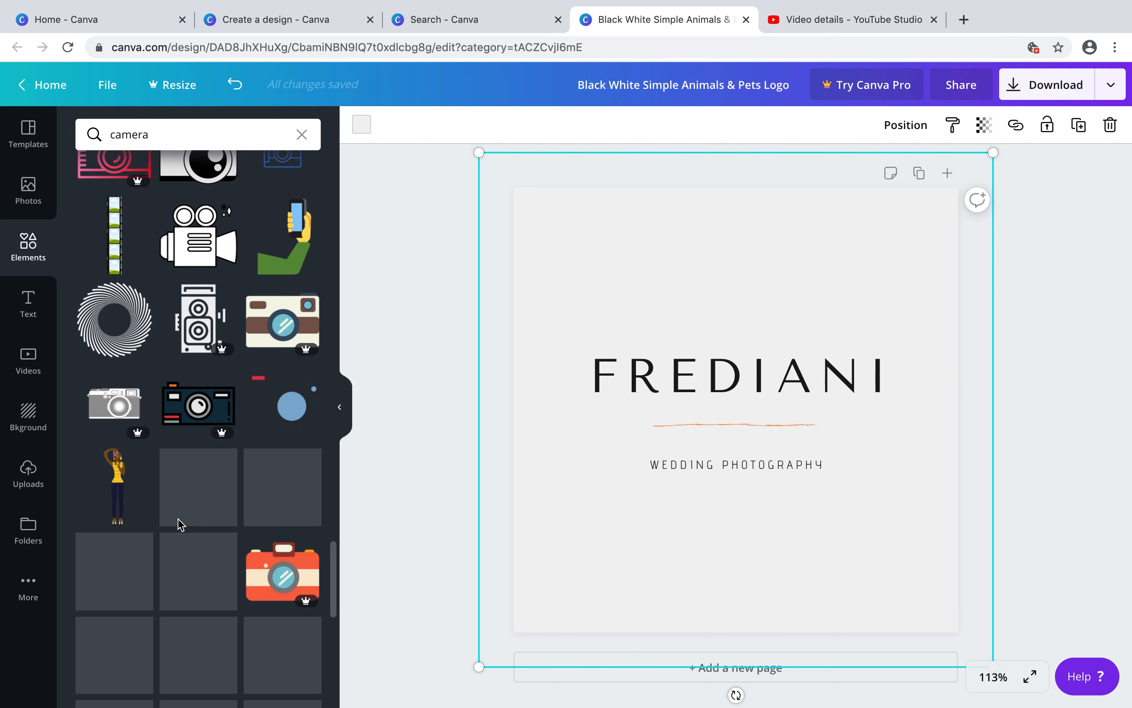
scroll(179, 525, "down", 3)
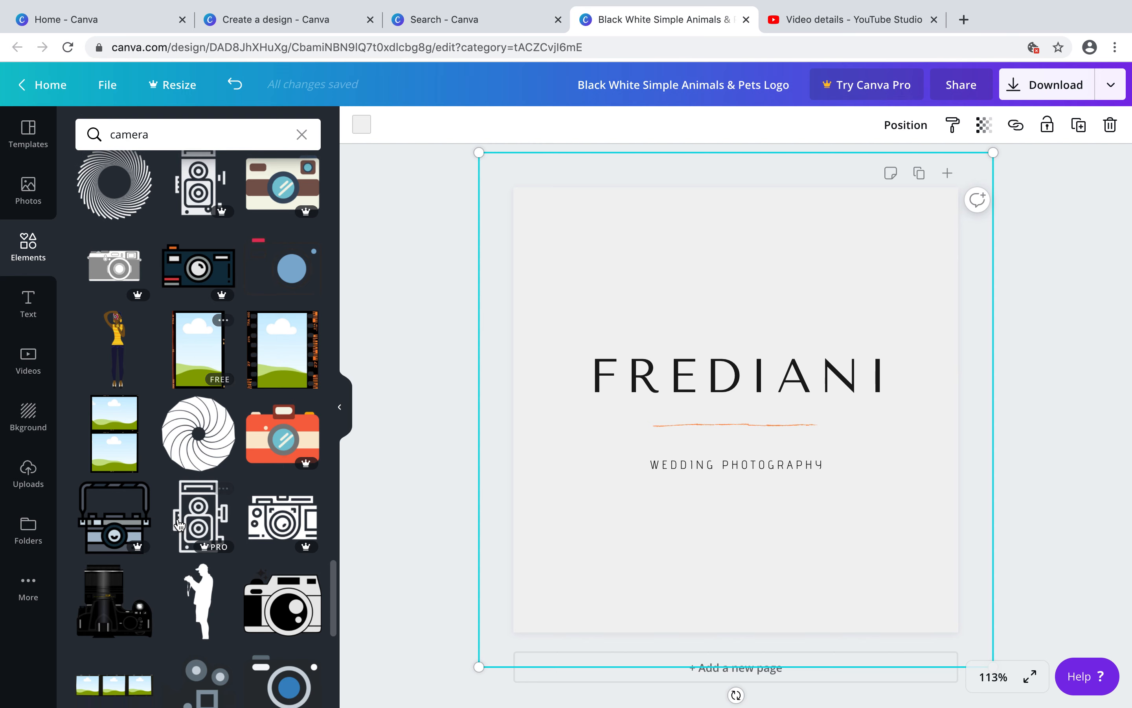
left_click(215, 420)
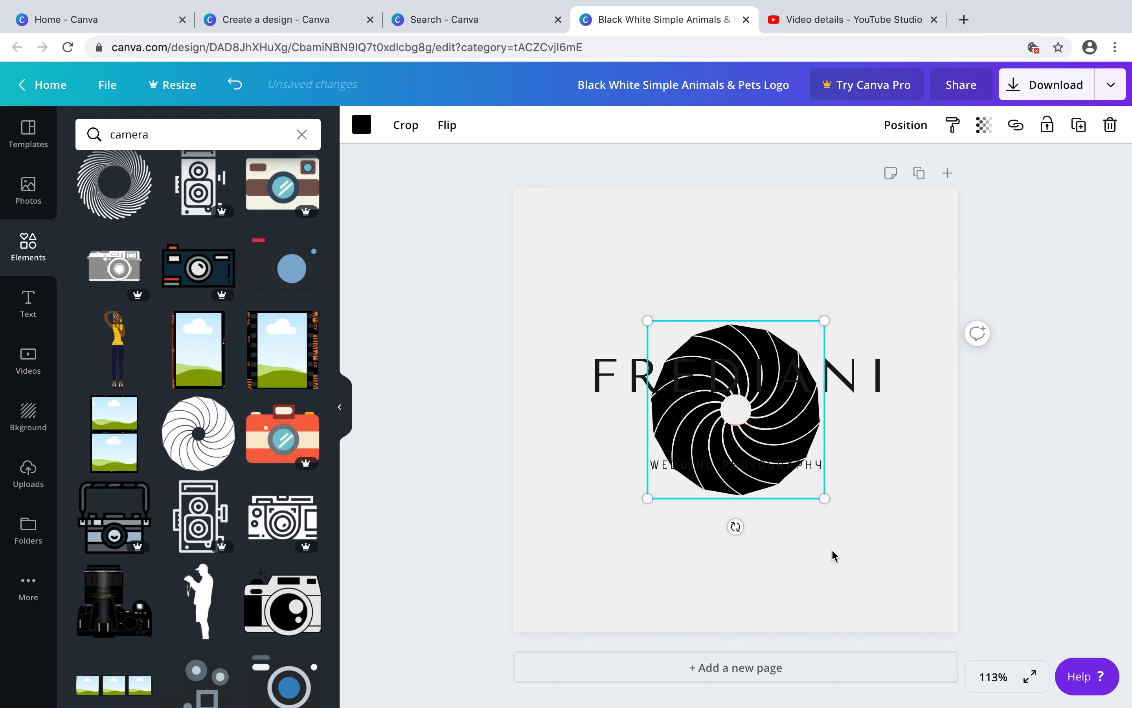
Arrange the aperture icon's layer order and position it centred behind the FREDIANI title
left_click_drag(720, 255, 638, 253)
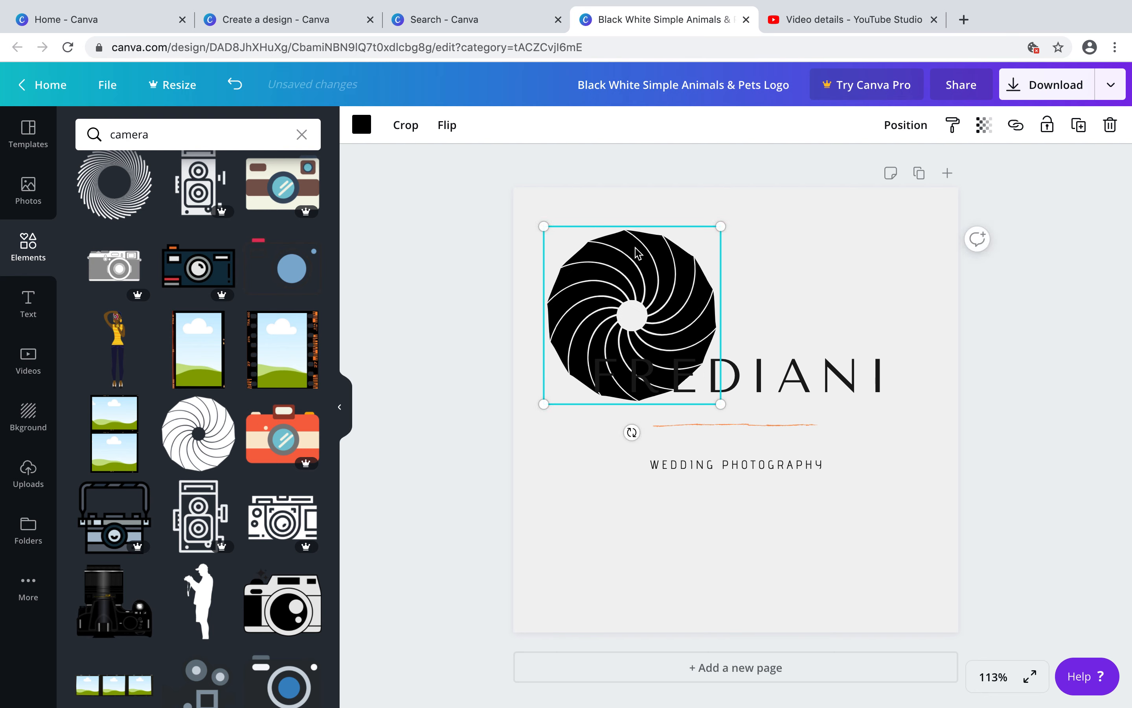
right_click(637, 252)
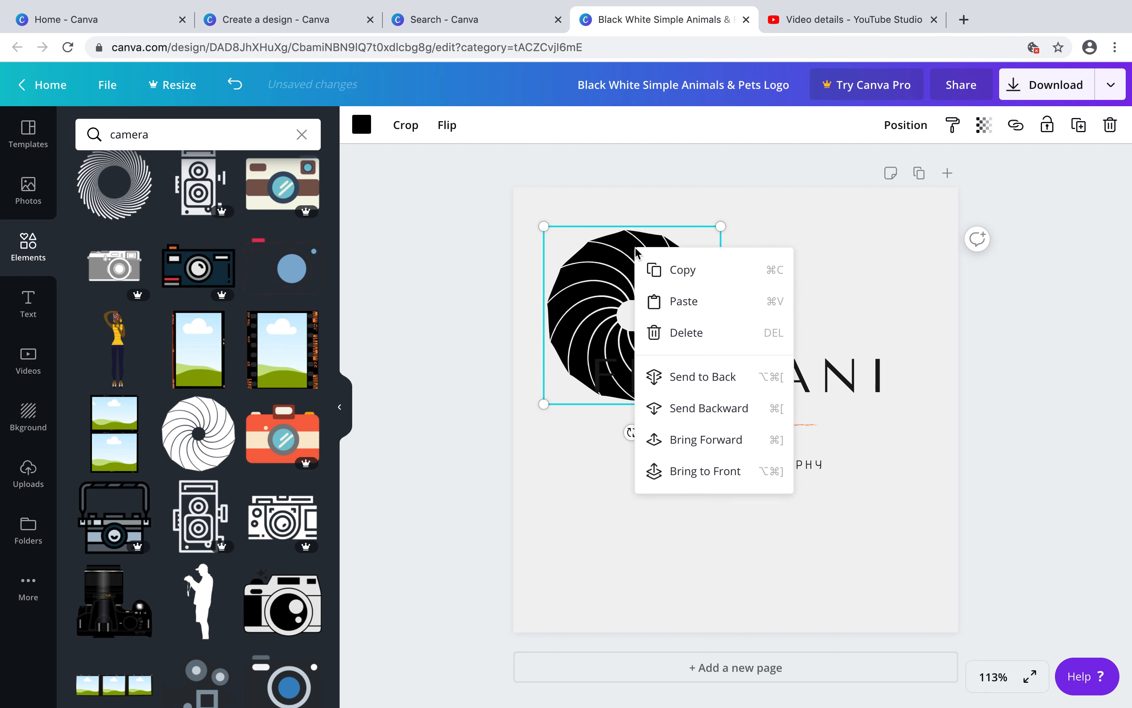
left_click(727, 419)
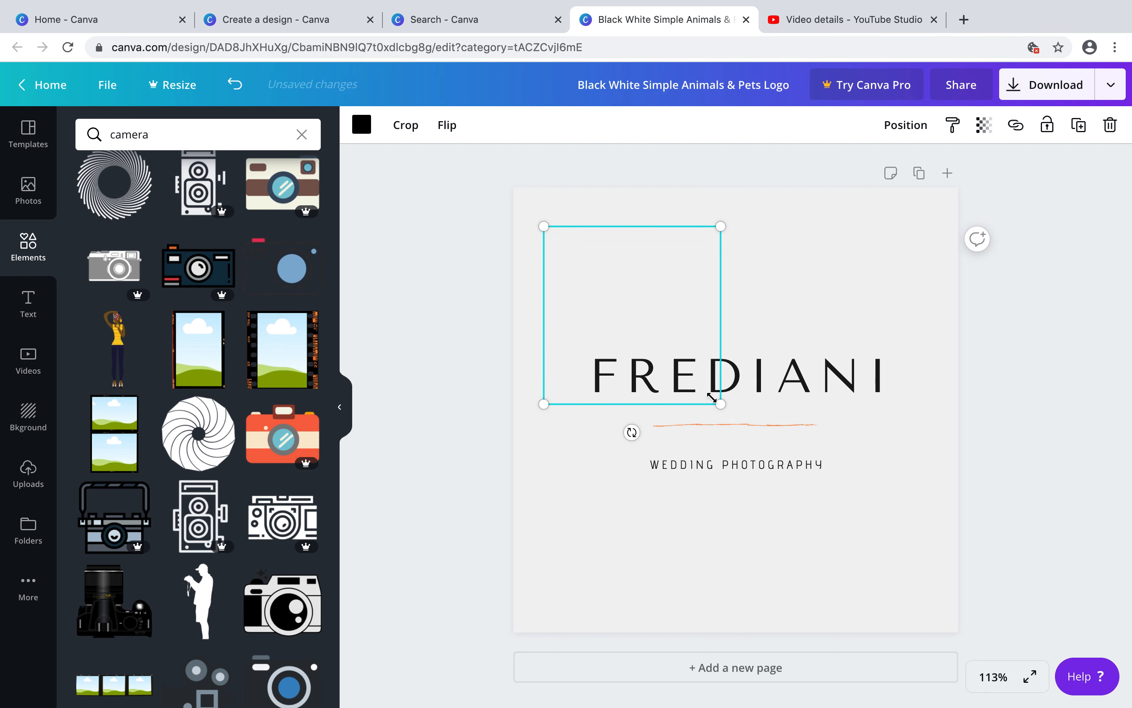
right_click(653, 329)
left_click(605, 308)
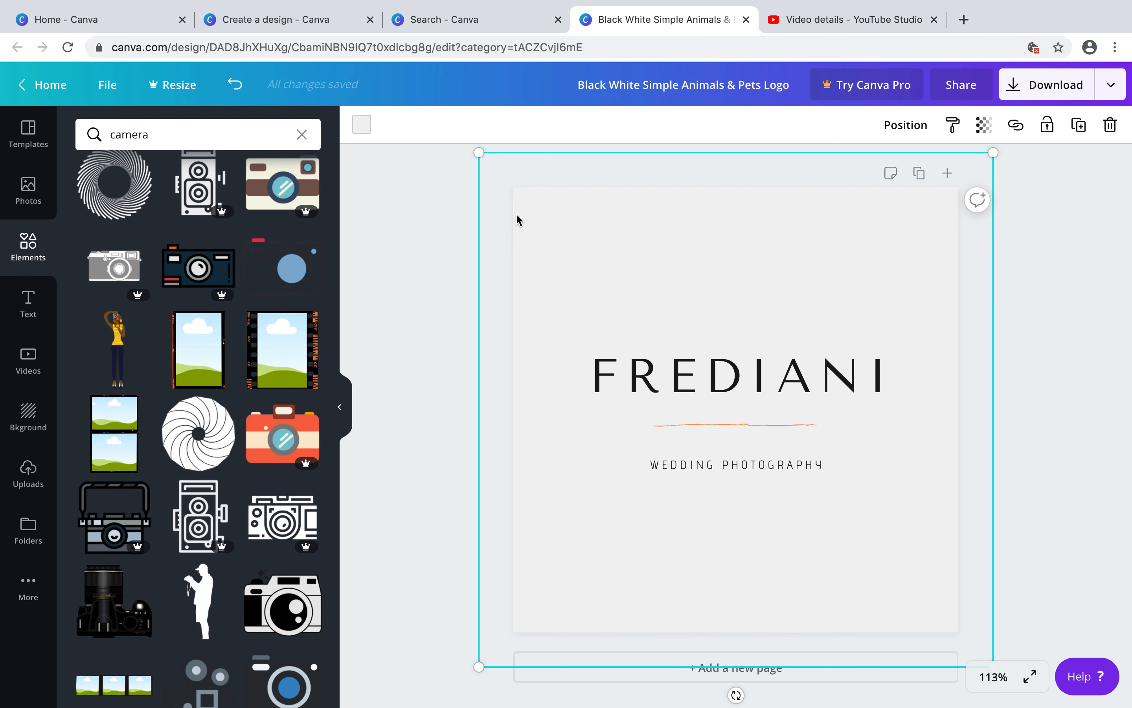
left_click_drag(517, 220, 705, 293)
left_click(583, 276)
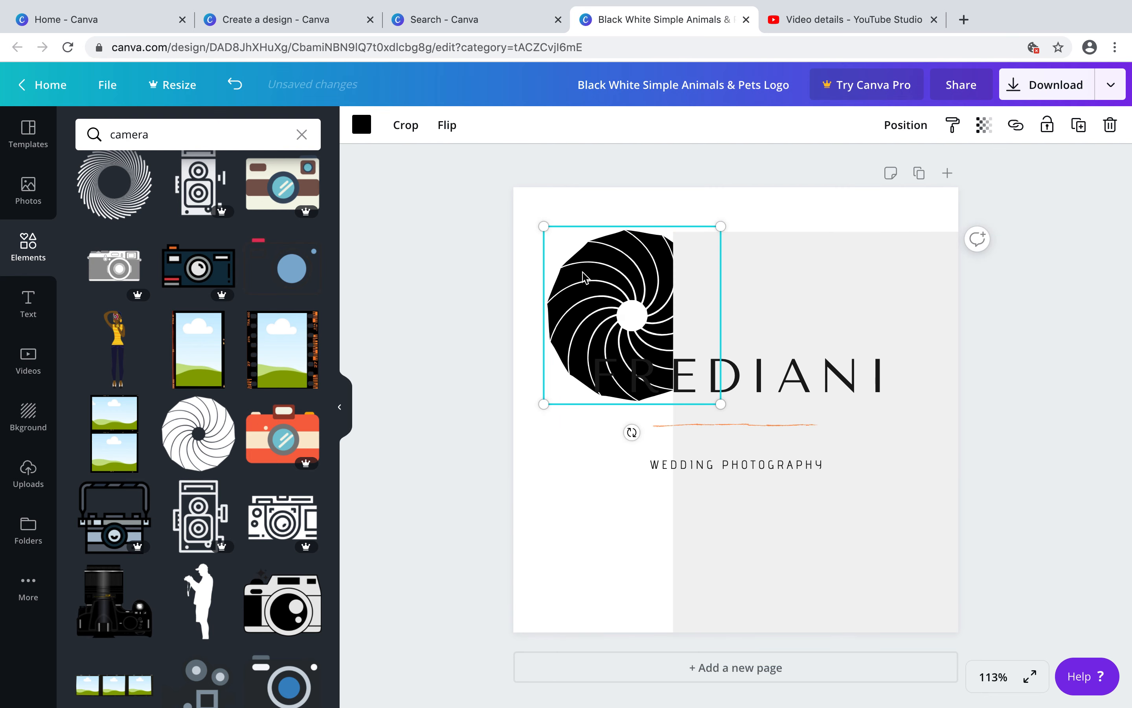
right_click(583, 276)
left_click(655, 463)
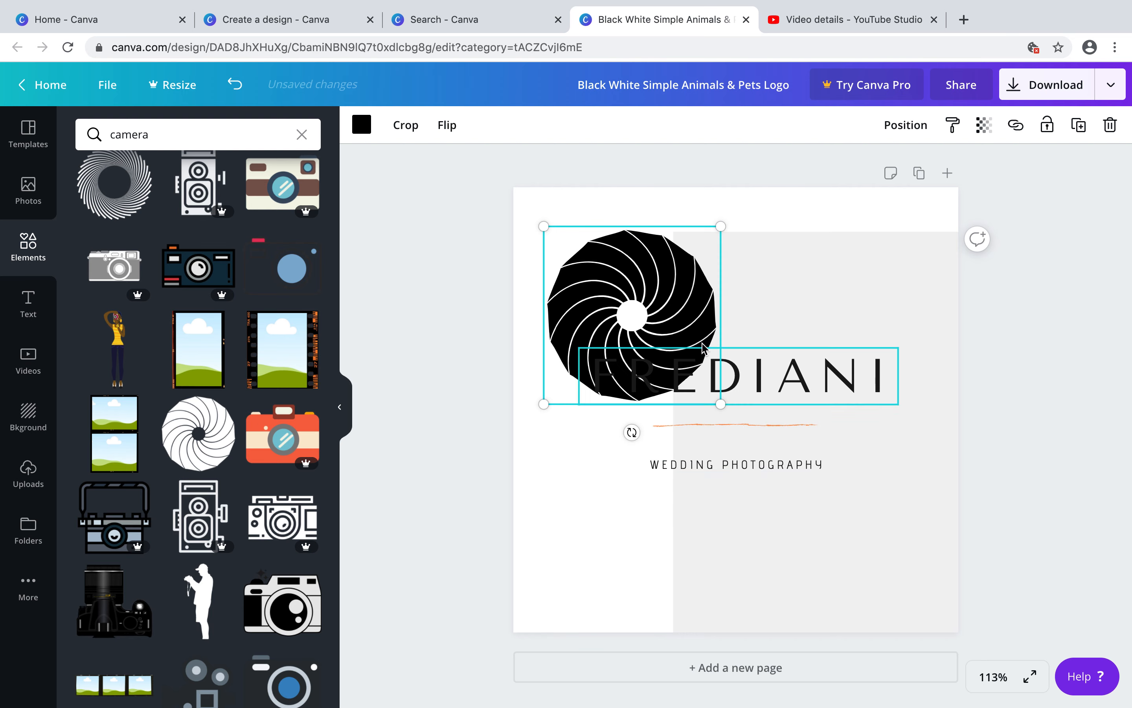
left_click_drag(688, 324, 779, 347)
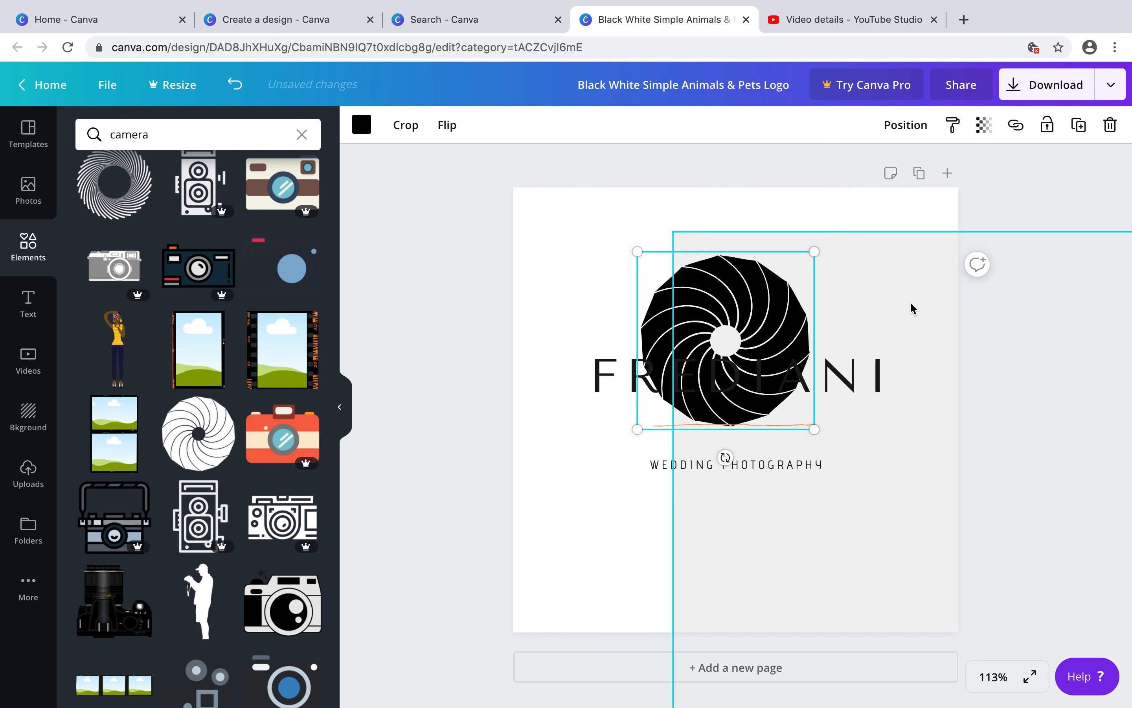
left_click_drag(940, 326, 726, 246)
left_click(756, 309)
left_click_drag(756, 310, 752, 334)
Recolour the aperture icon orange from the document colours
left_click(603, 369)
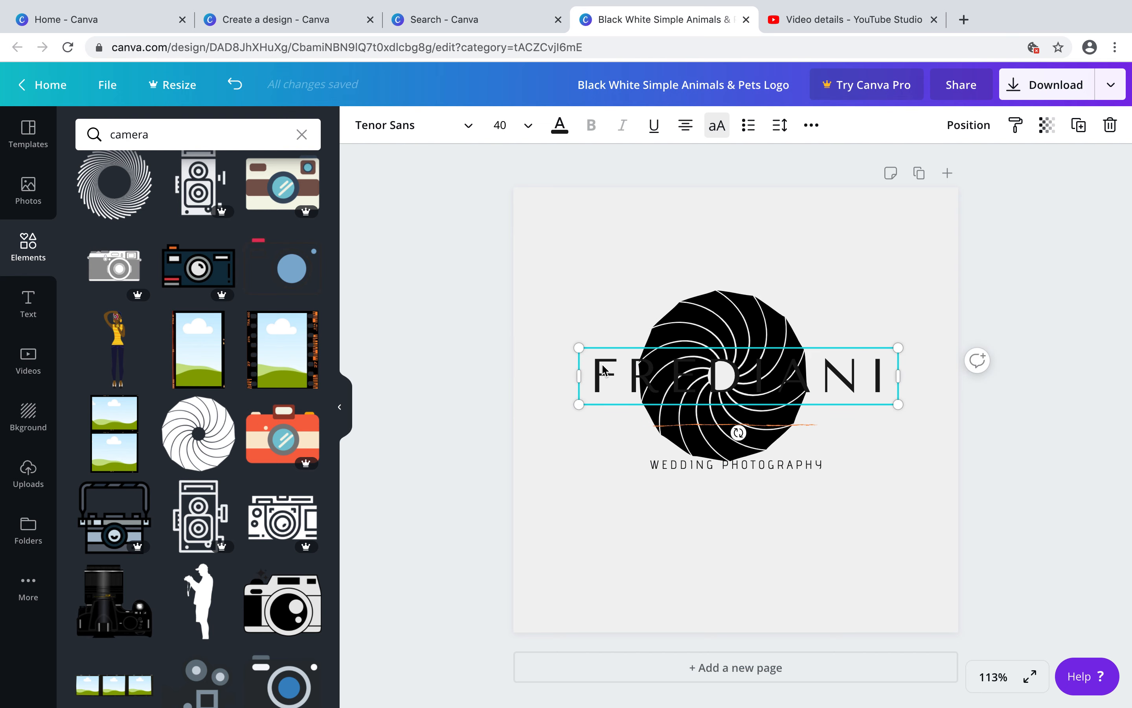
right_click(604, 369)
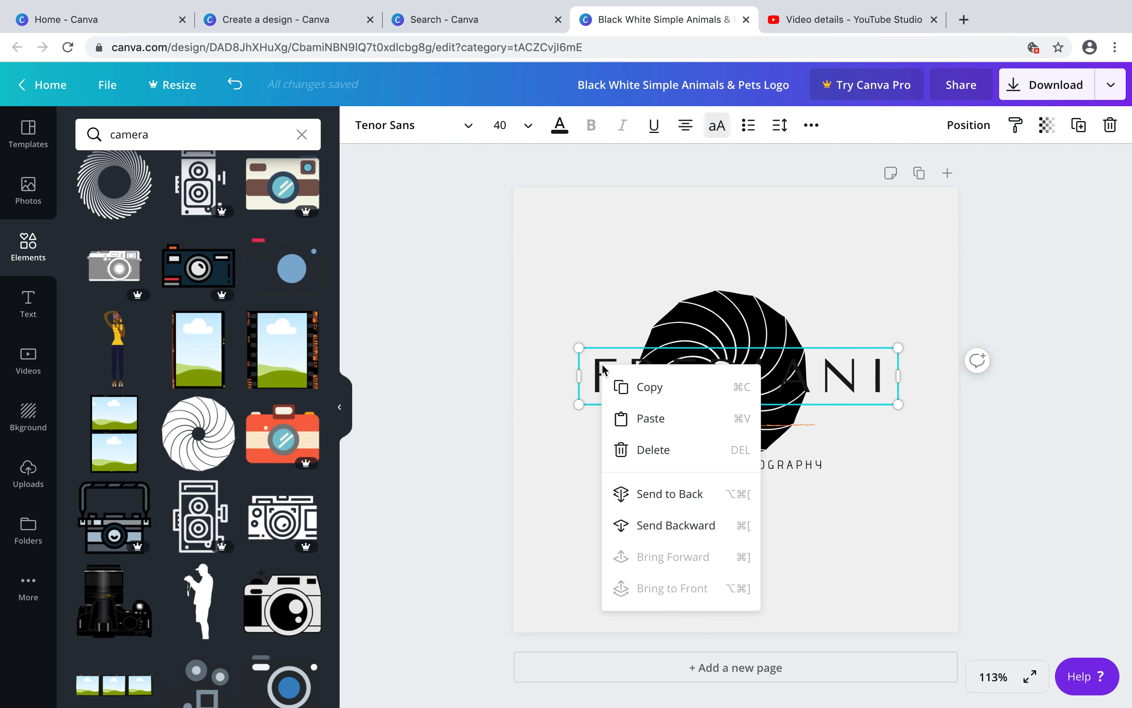
left_click(699, 334)
left_click(360, 126)
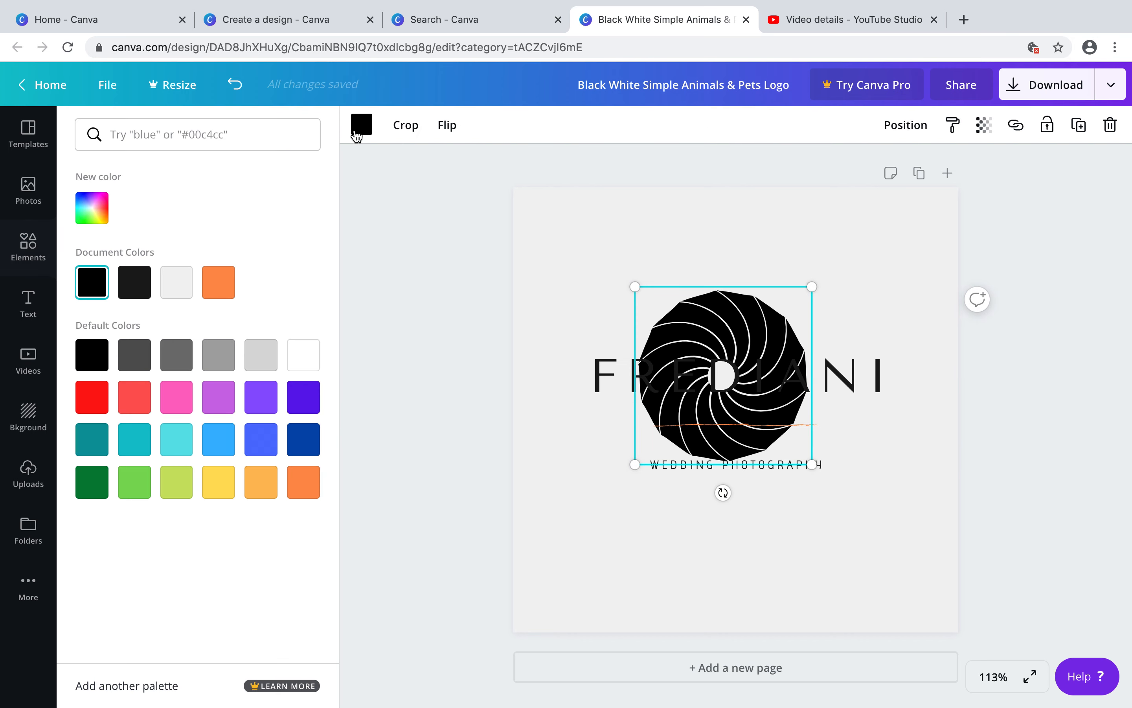
left_click(230, 291)
left_click(476, 557)
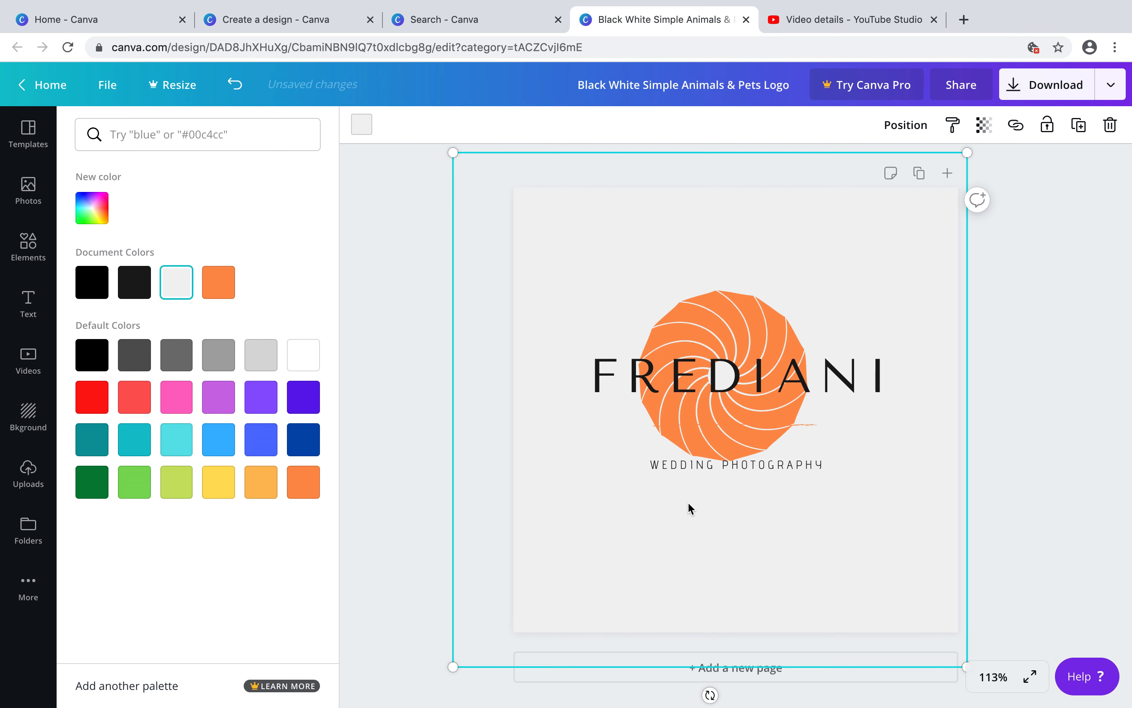
Move the orange divider line and the WEDDING PHOTOGRAPHY subtitle down below the aperture icon
left_click(801, 426)
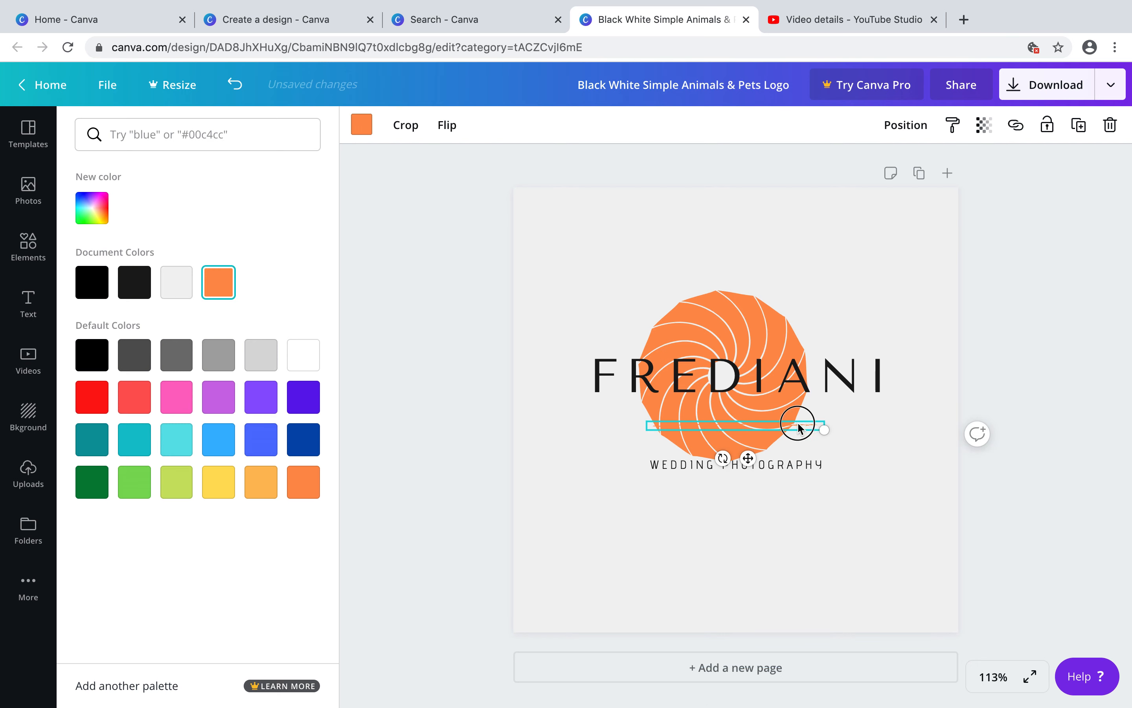
left_click_drag(799, 425, 800, 545)
left_click_drag(797, 475, 797, 530)
left_click(856, 580)
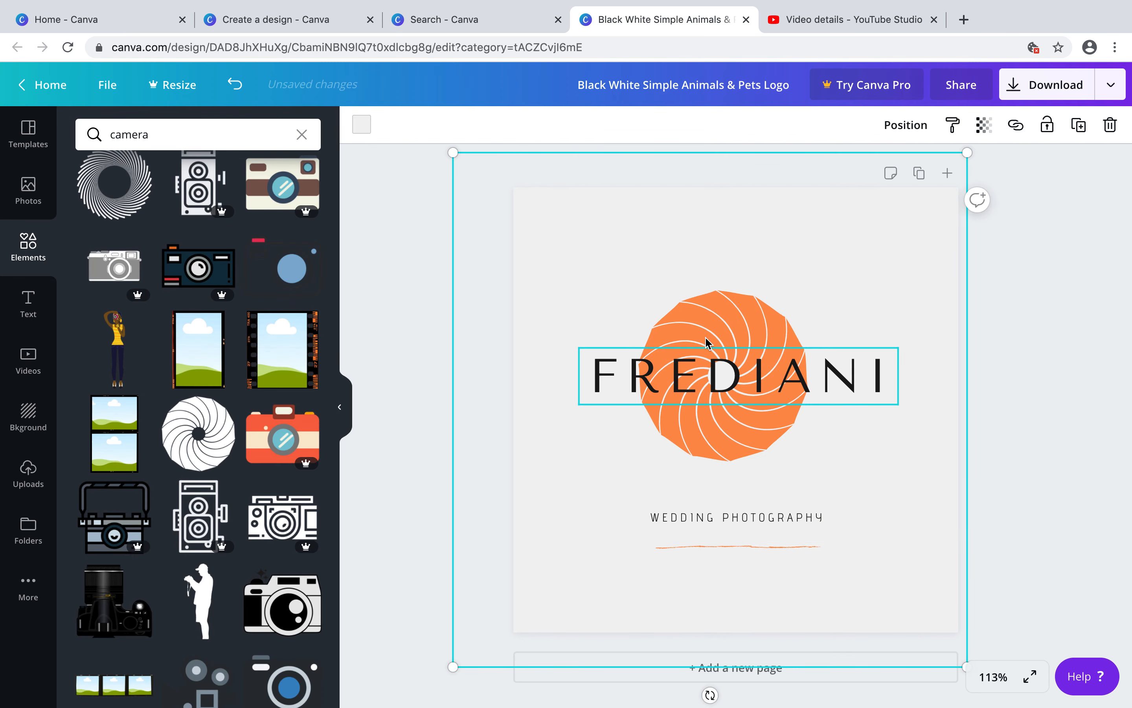
left_click(749, 410)
left_click(919, 488)
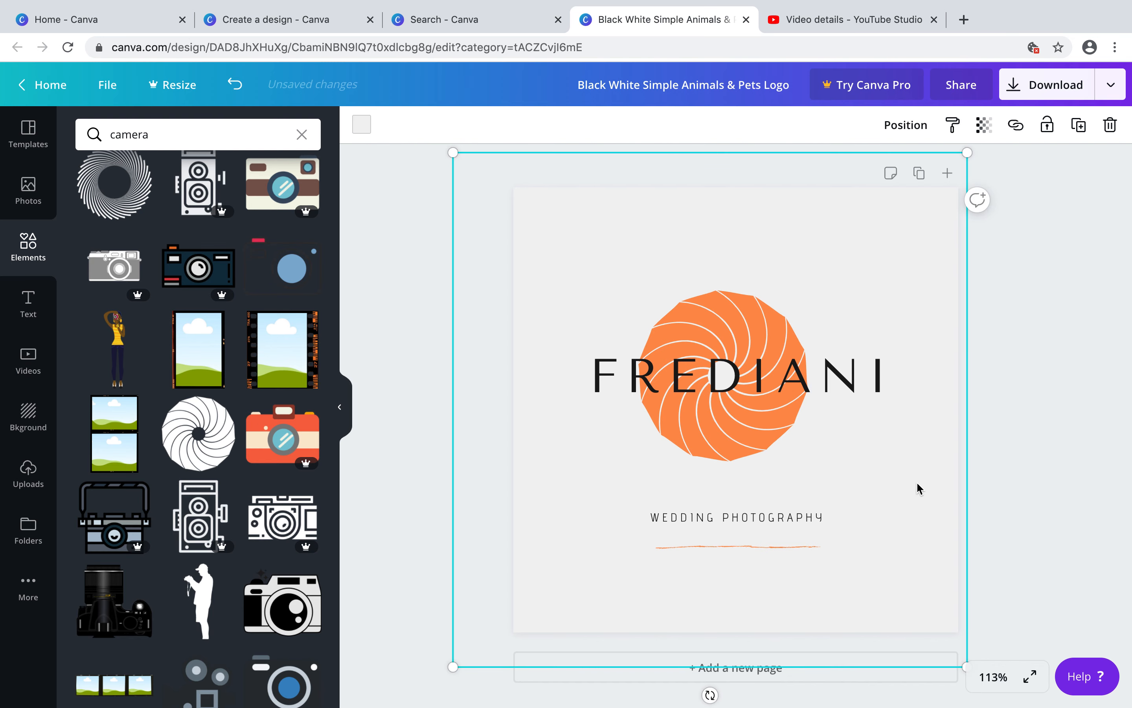
left_click(755, 431)
left_click(522, 351)
scroll(297, 462, "down", 10)
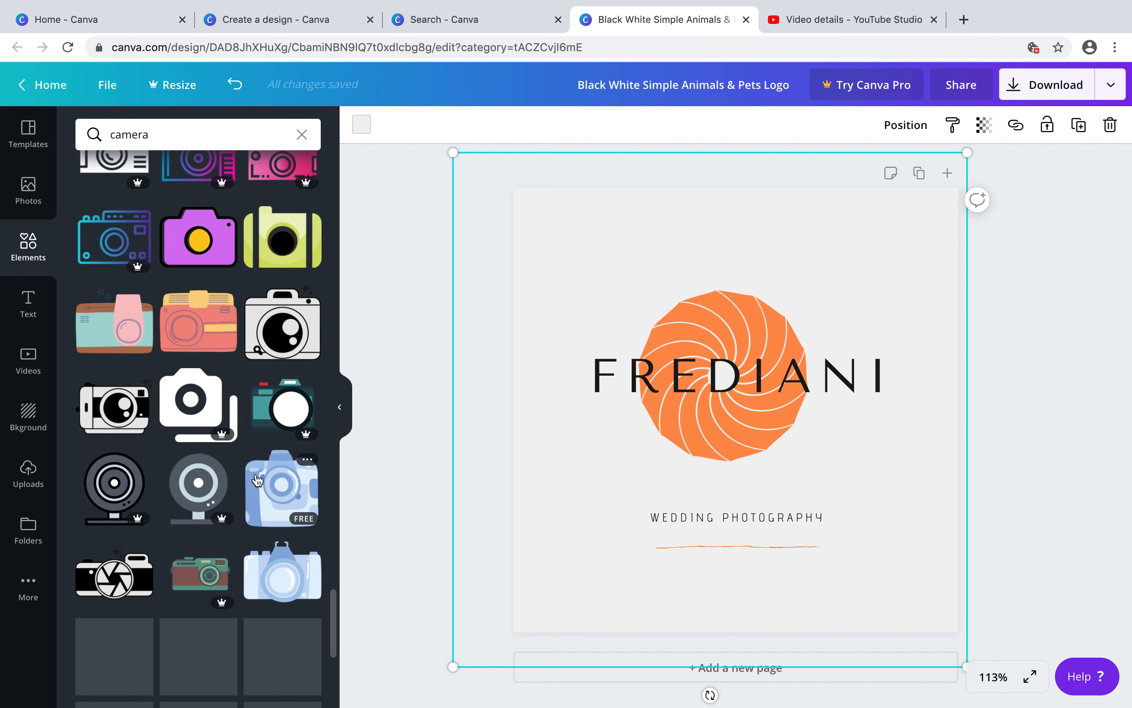
left_click(429, 403)
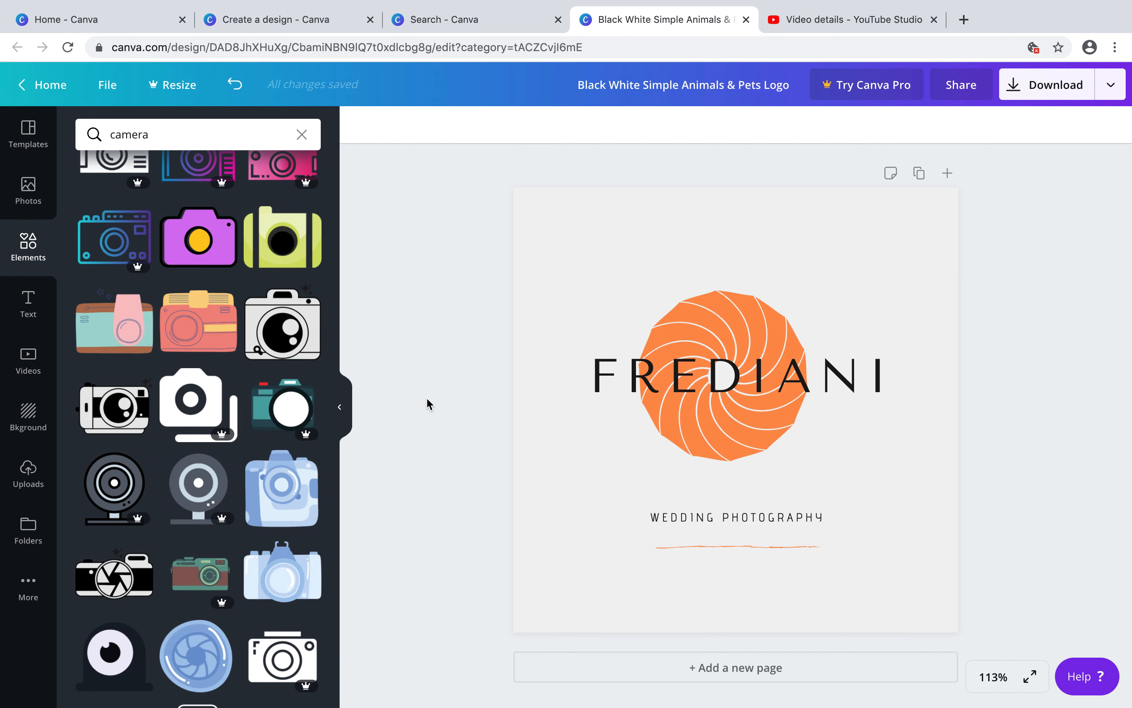
left_click(302, 134)
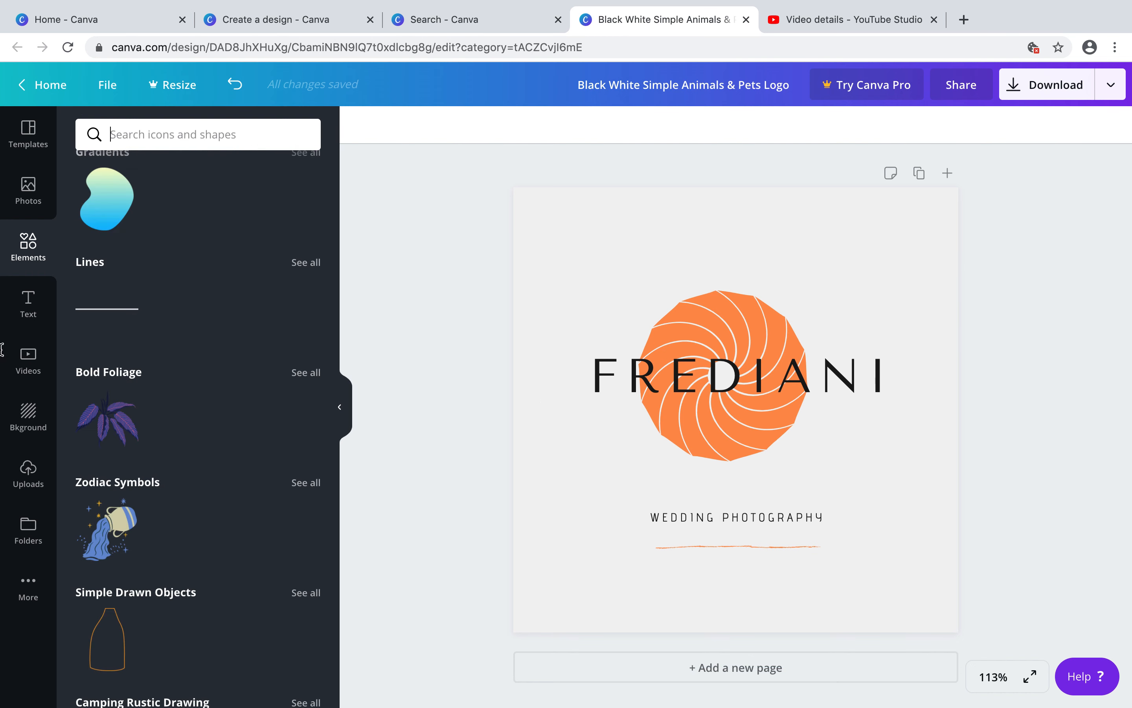
Search photos for wedding and add the white flower close-up photo to the design
left_click(22, 211)
left_click(139, 135)
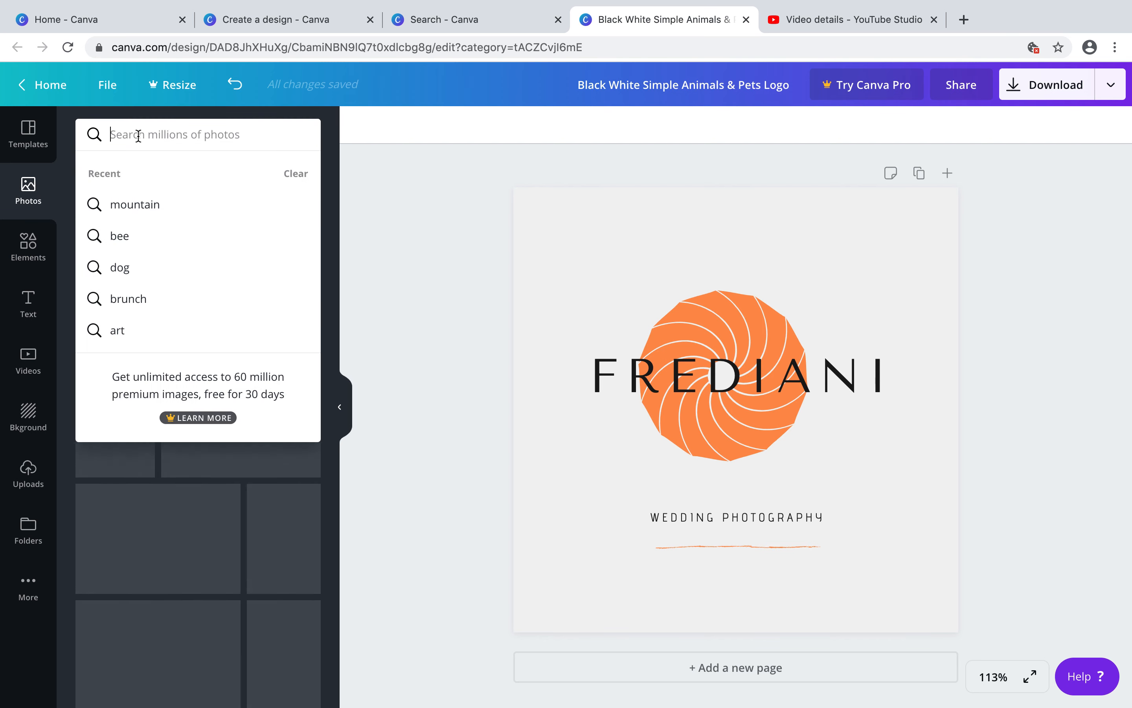
type("wedding")
key("Return")
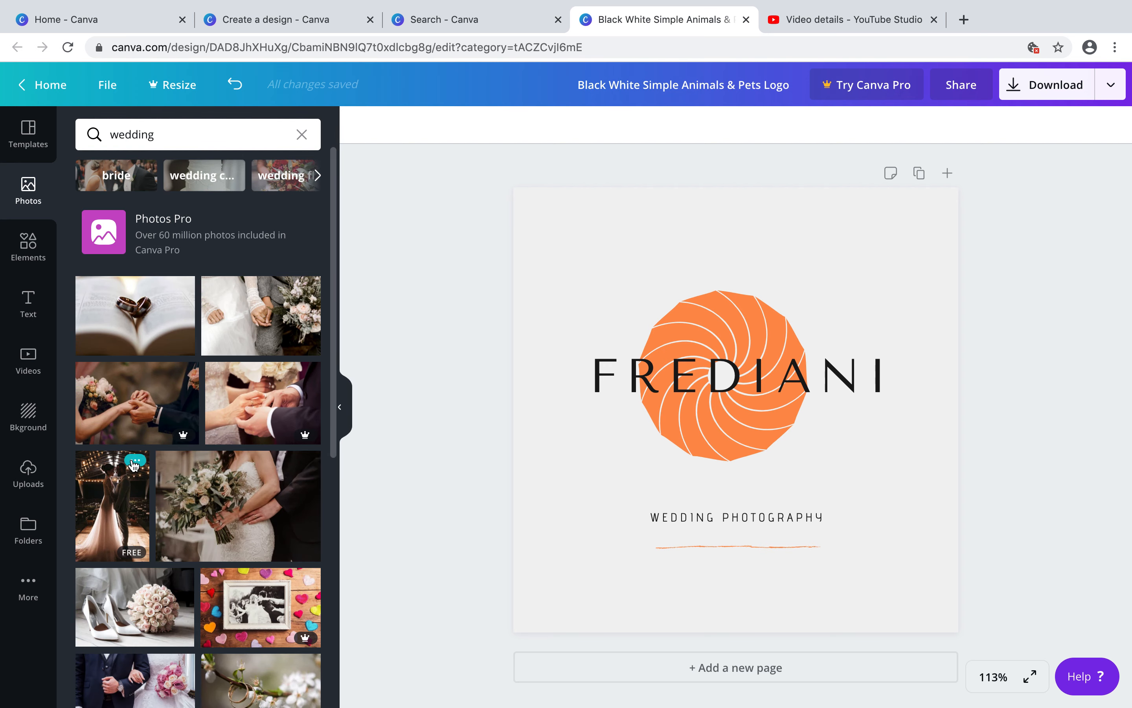
scroll(191, 602, "down", 1)
scroll(191, 603, "down", 5)
scroll(191, 602, "down", 5)
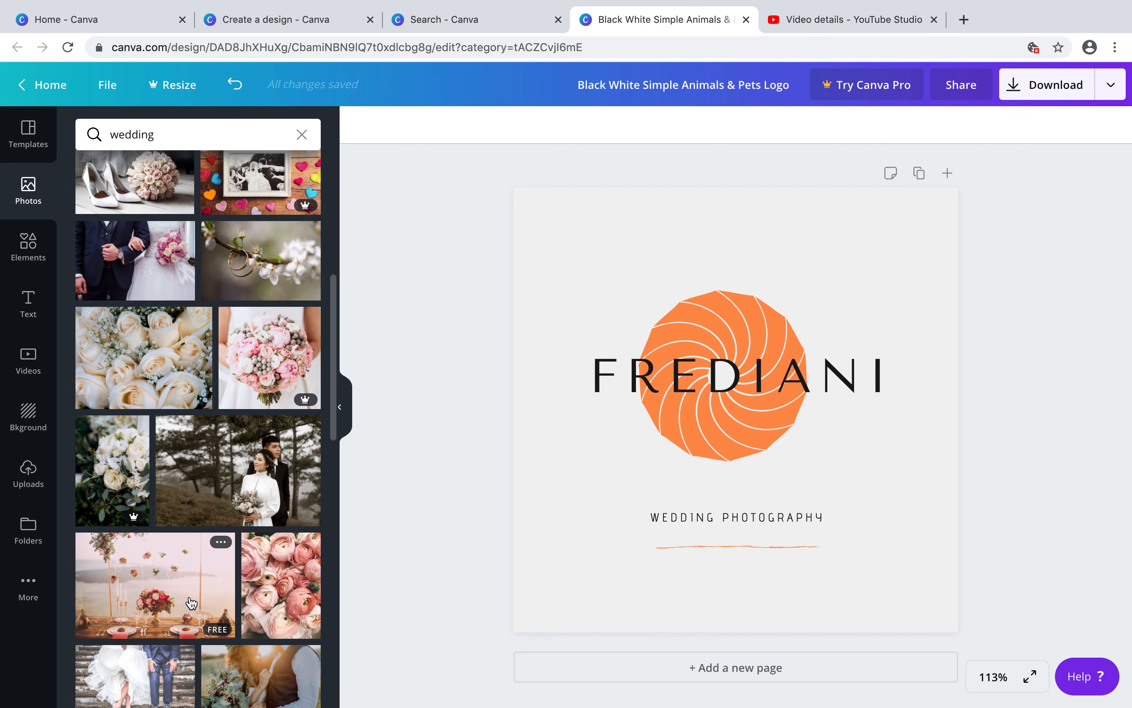
scroll(191, 602, "down", 10)
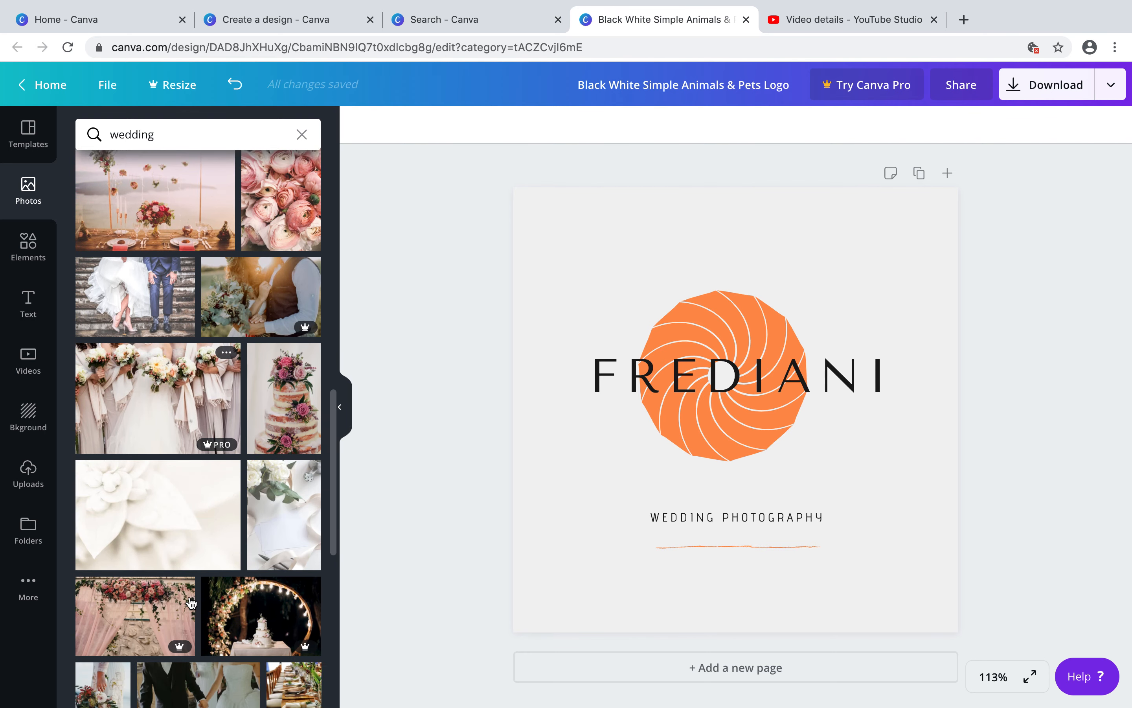
scroll(191, 602, "down", 3)
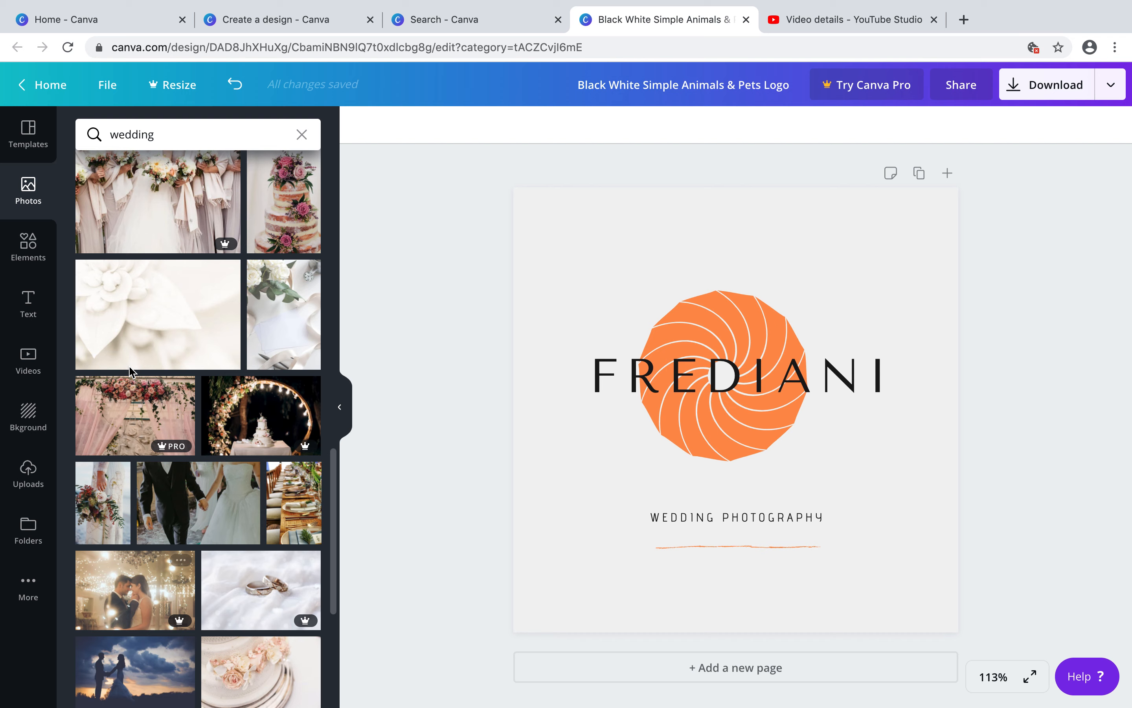
left_click(152, 286)
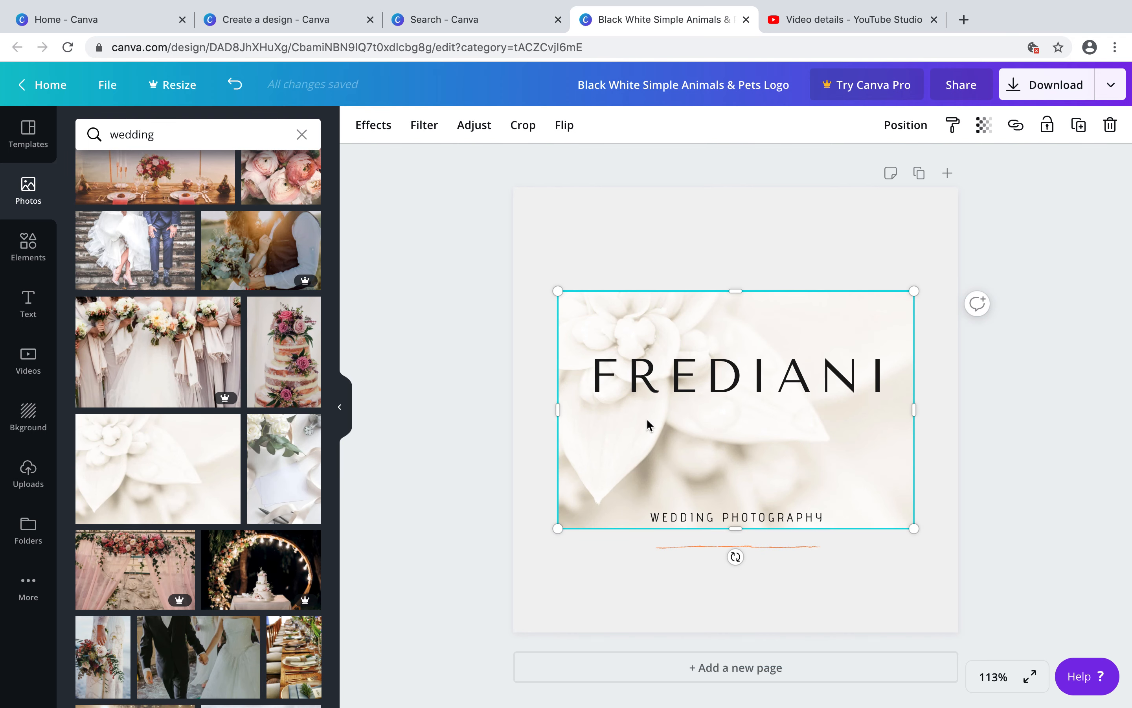
Try to reposition the flower photo, undo the move, and try to delete it
mouse_move(647, 420)
left_mouse_down()
mouse_move(641, 488)
mouse_move(652, 393)
mouse_move(648, 425)
left_mouse_up()
left_click_drag(682, 361, 682, 410)
key("ctrl+z")
left_click(714, 298)
key("Delete")
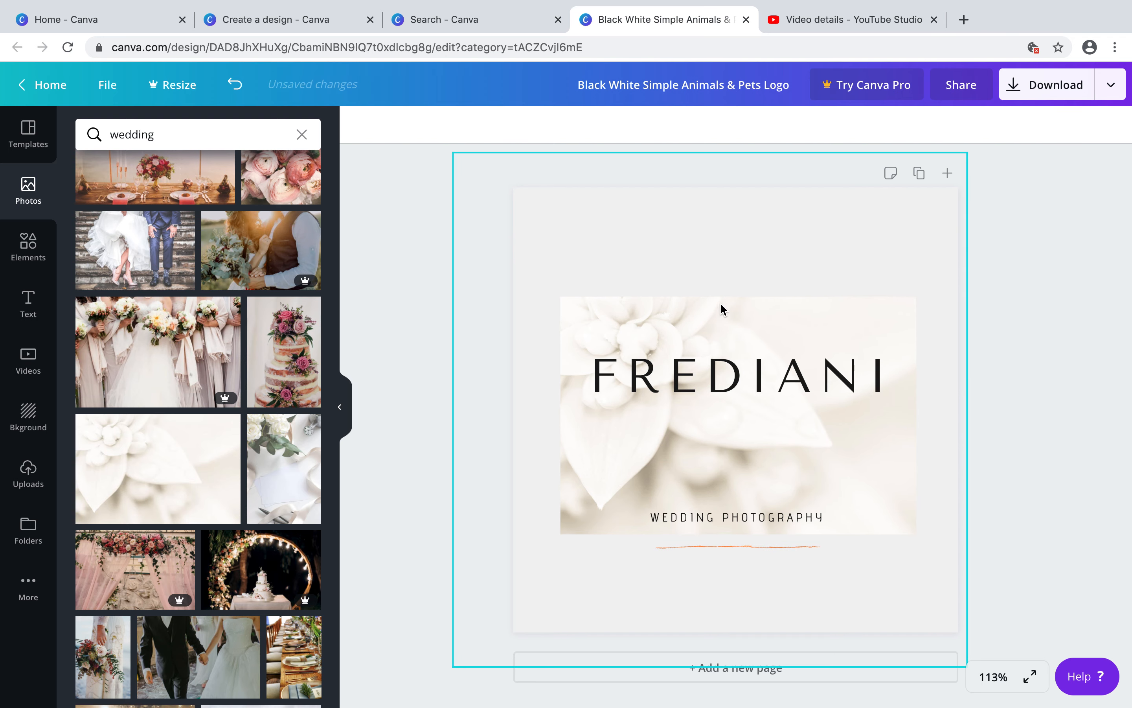
Shift the flower photo up slightly and move the WEDDING PHOTOGRAPHY subtitle up onto the lower part of the photo
left_click_drag(720, 324, 720, 300)
left_click(691, 519)
left_click_drag(692, 521, 692, 489)
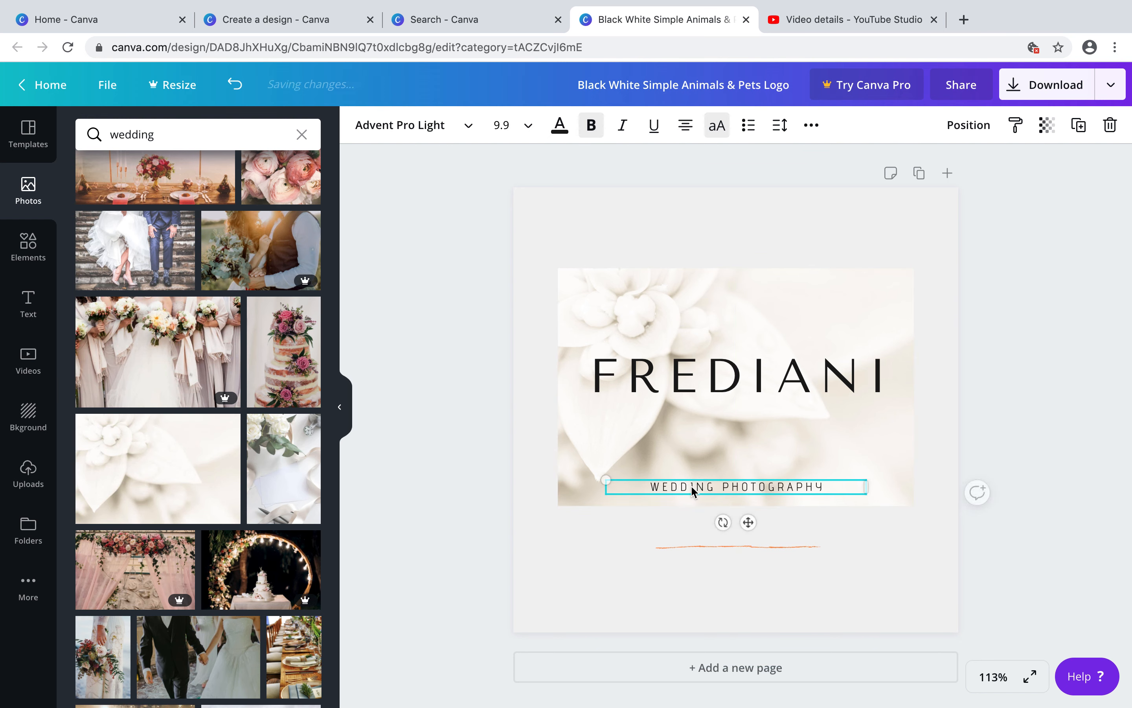
Delete the orange divider line and the flower background photo from the design
left_click(732, 578)
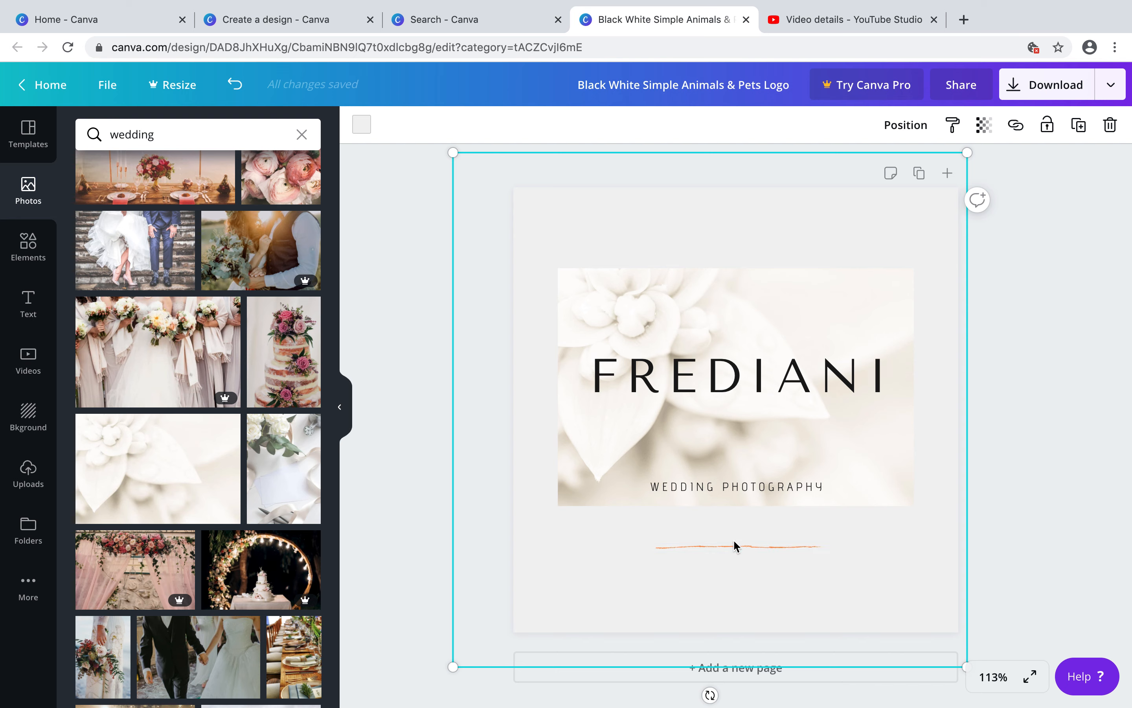
left_click(733, 543)
key("Delete")
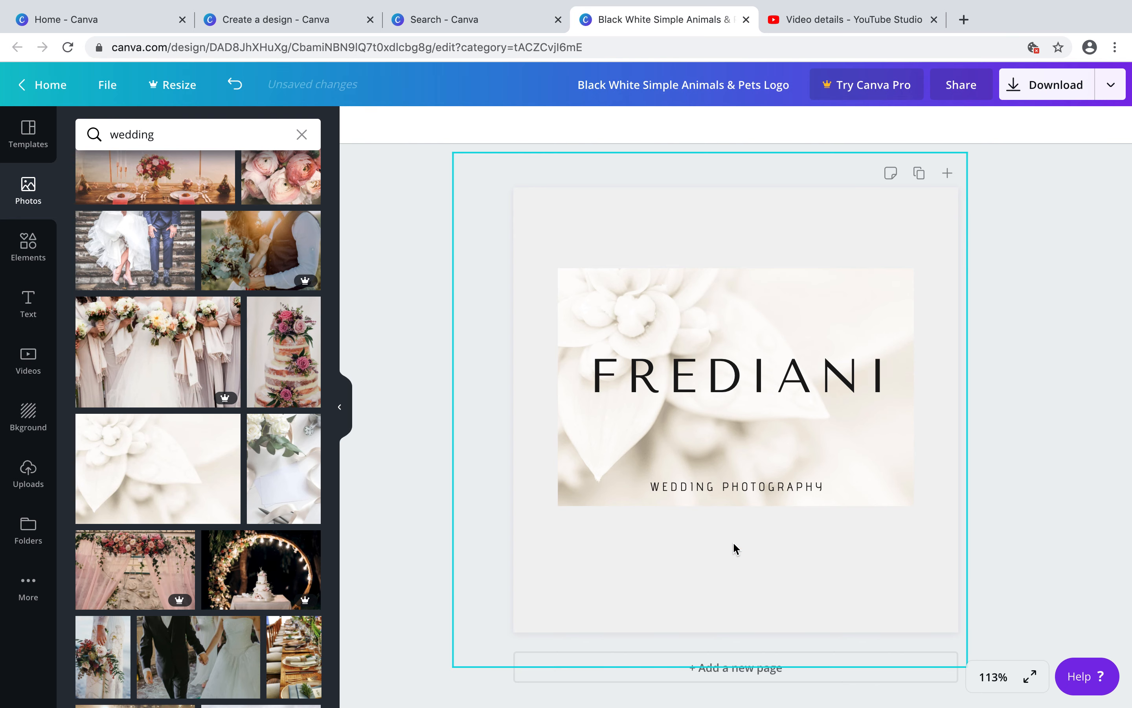
left_click(827, 444)
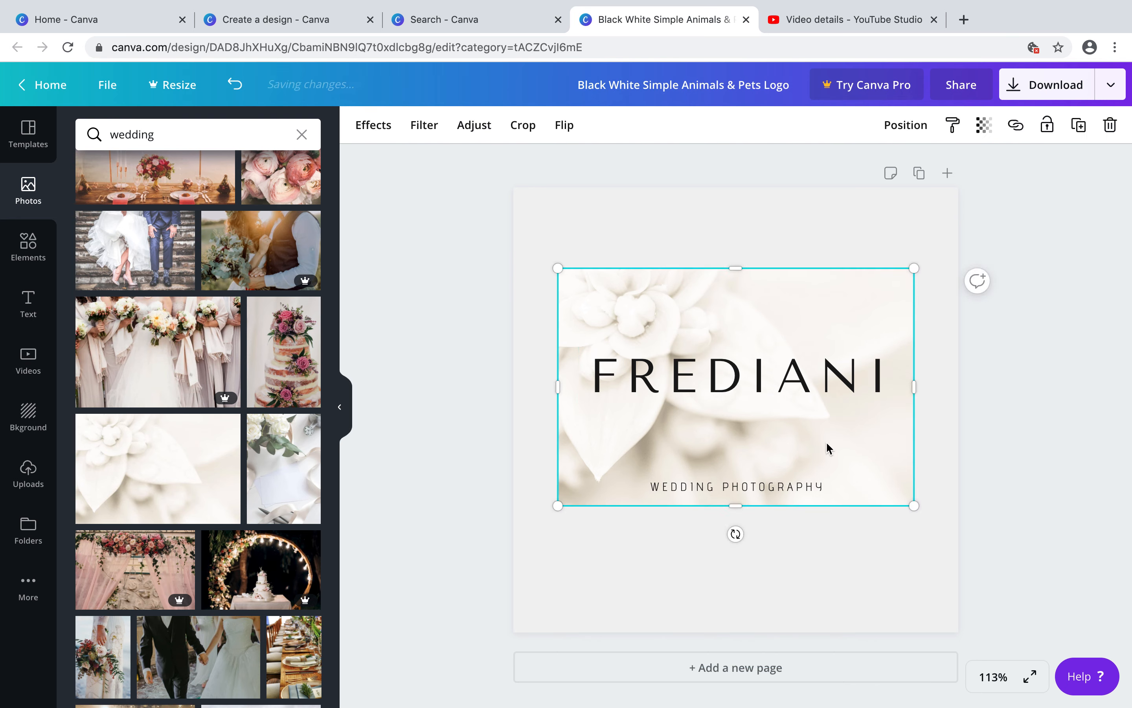
key("Delete")
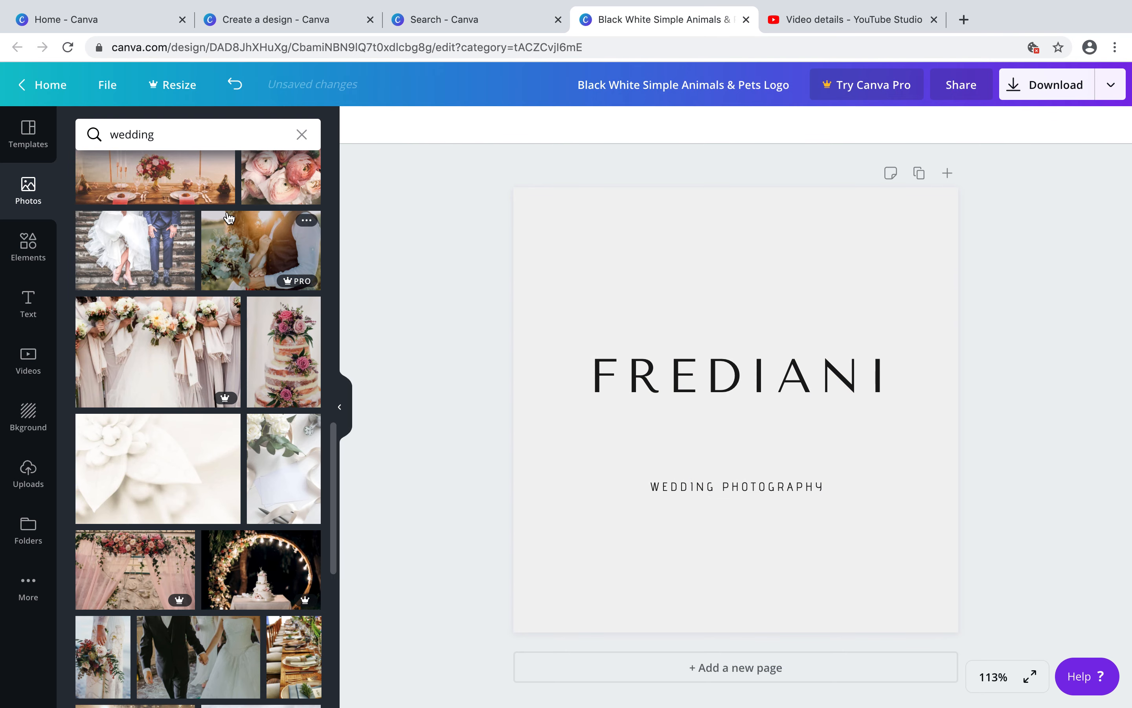
Search the elements for wedding and browse through the graphic results
left_click(303, 136)
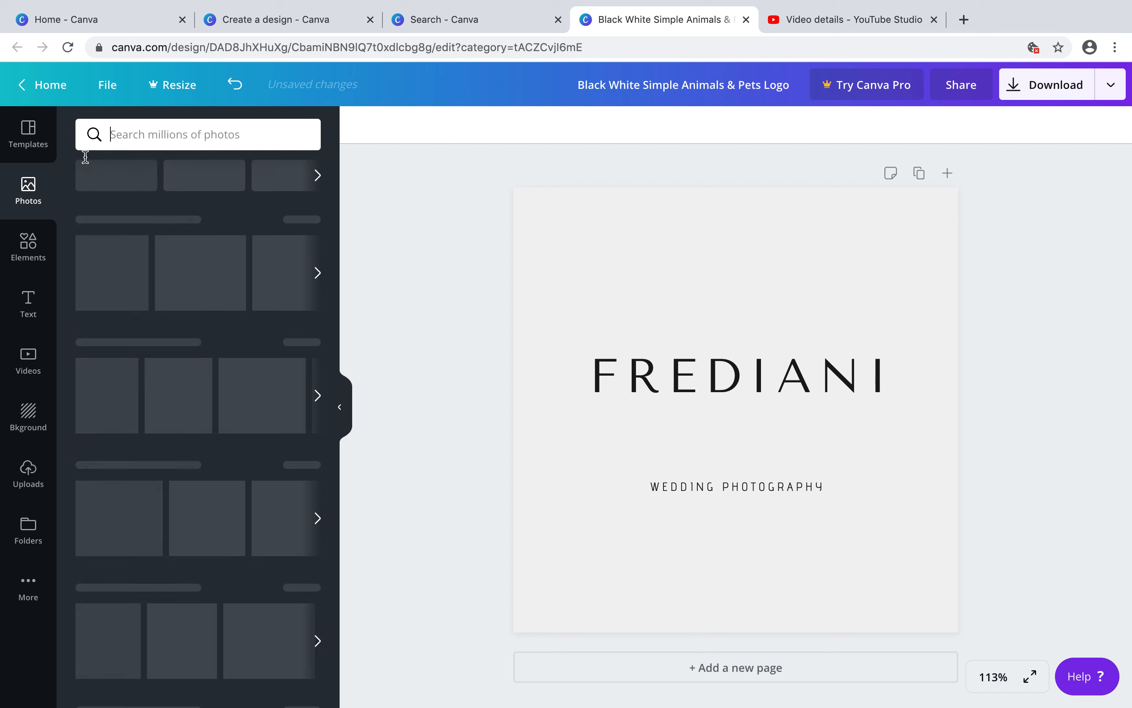
left_click(122, 134)
type("wedding")
key("Return")
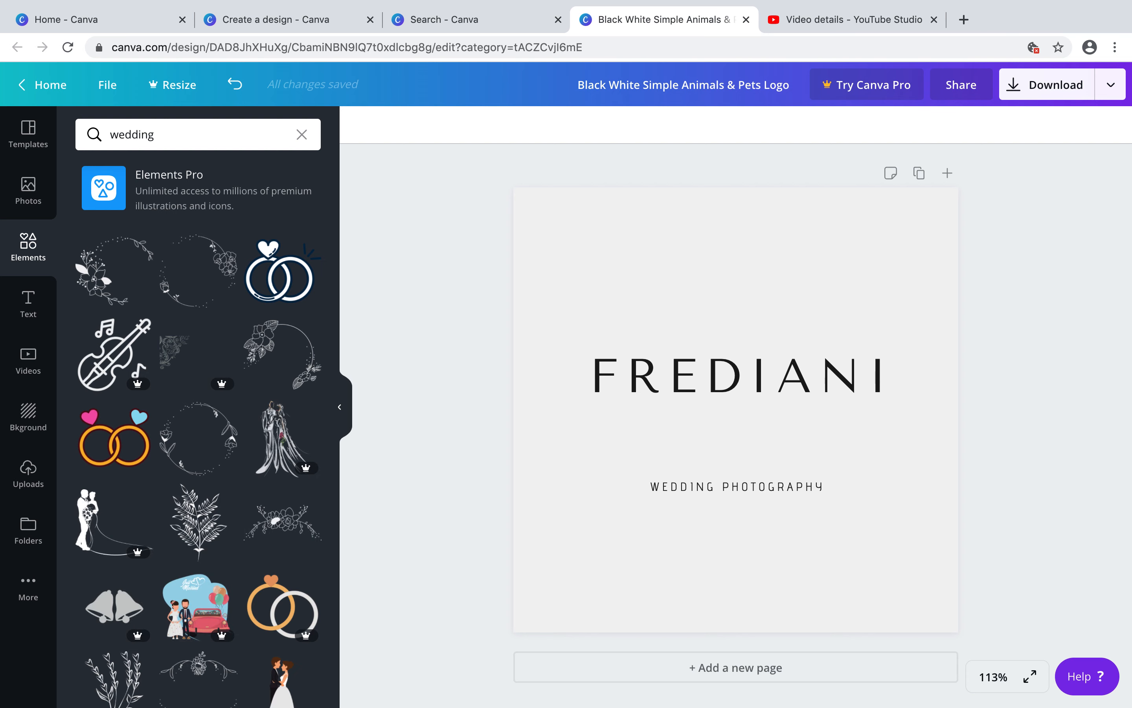
scroll(229, 541, "down", 10)
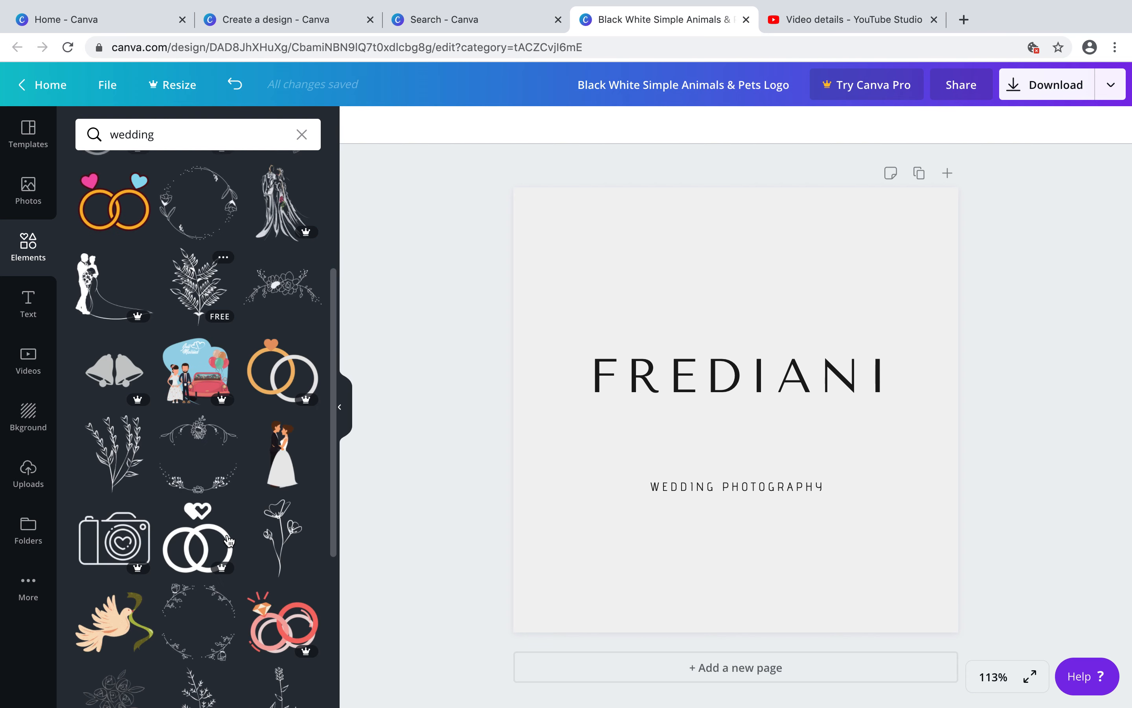
scroll(229, 540, "down", 6)
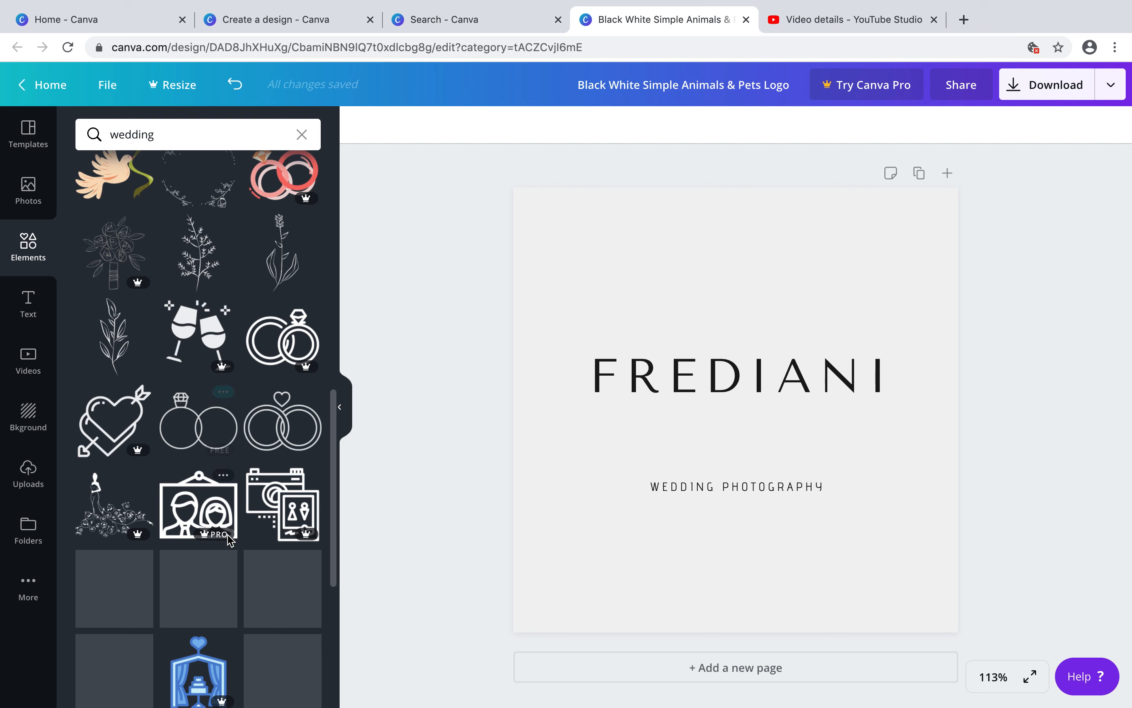
scroll(230, 541, "down", 14)
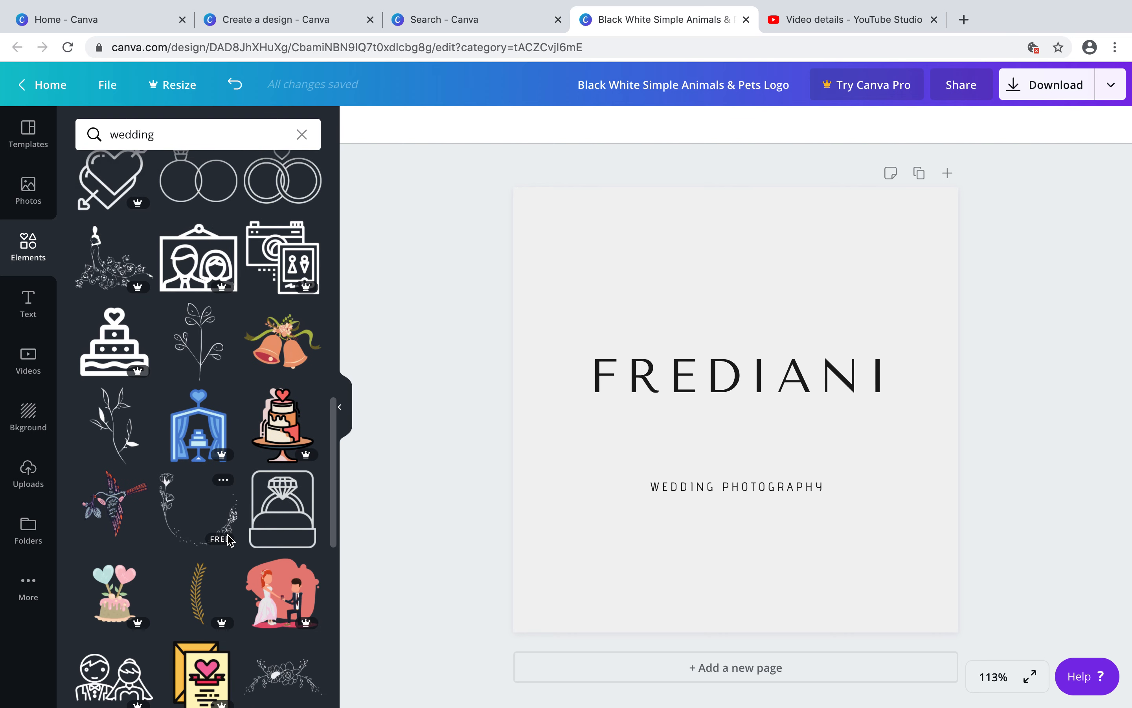
scroll(229, 540, "down", 8)
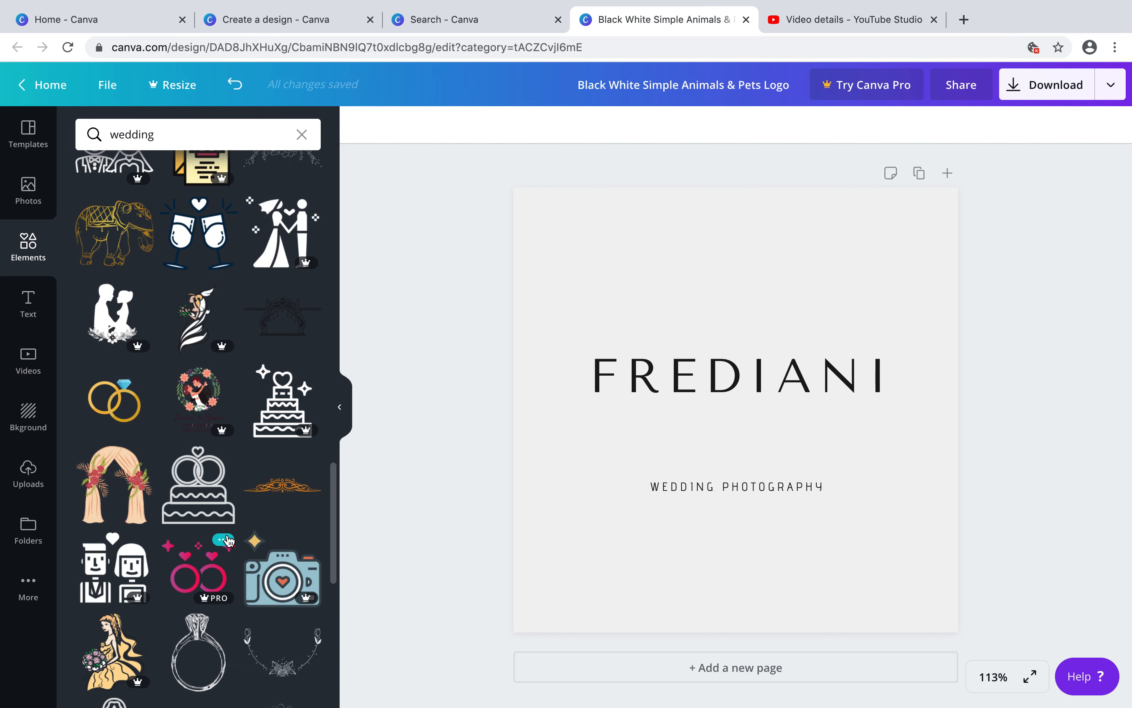
scroll(229, 540, "down", 6)
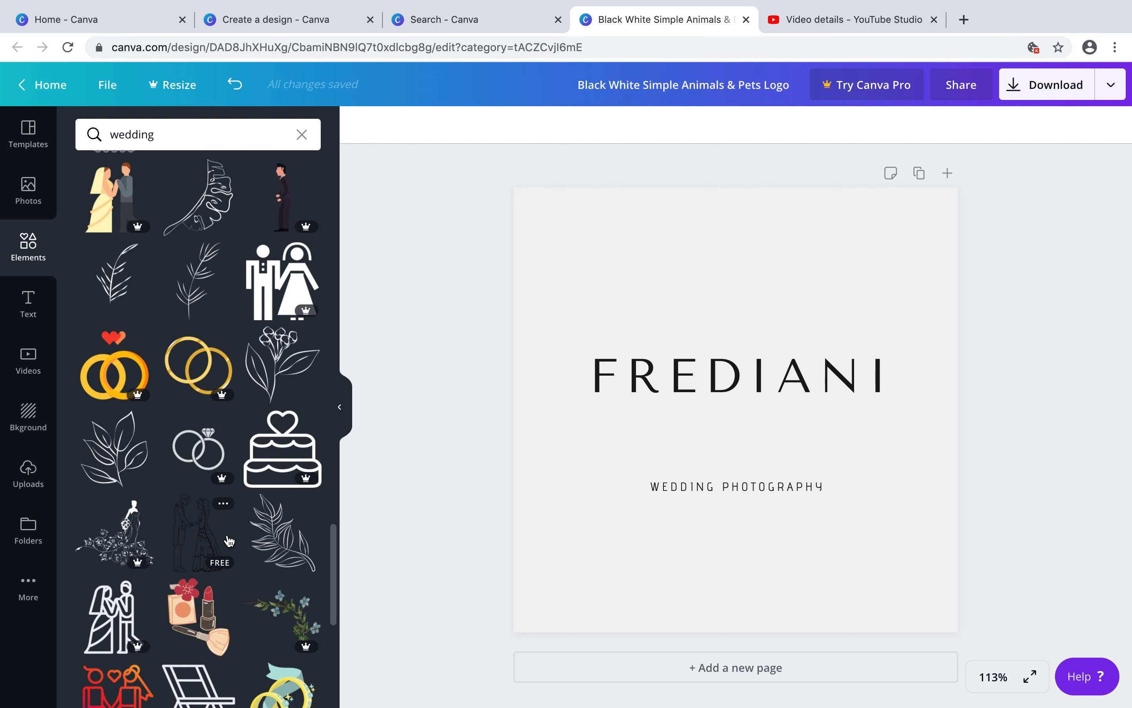
Add the diamond wedding rings graphic, dismiss the purchase prompt, and move the graphic to the top of the page
left_click(204, 459)
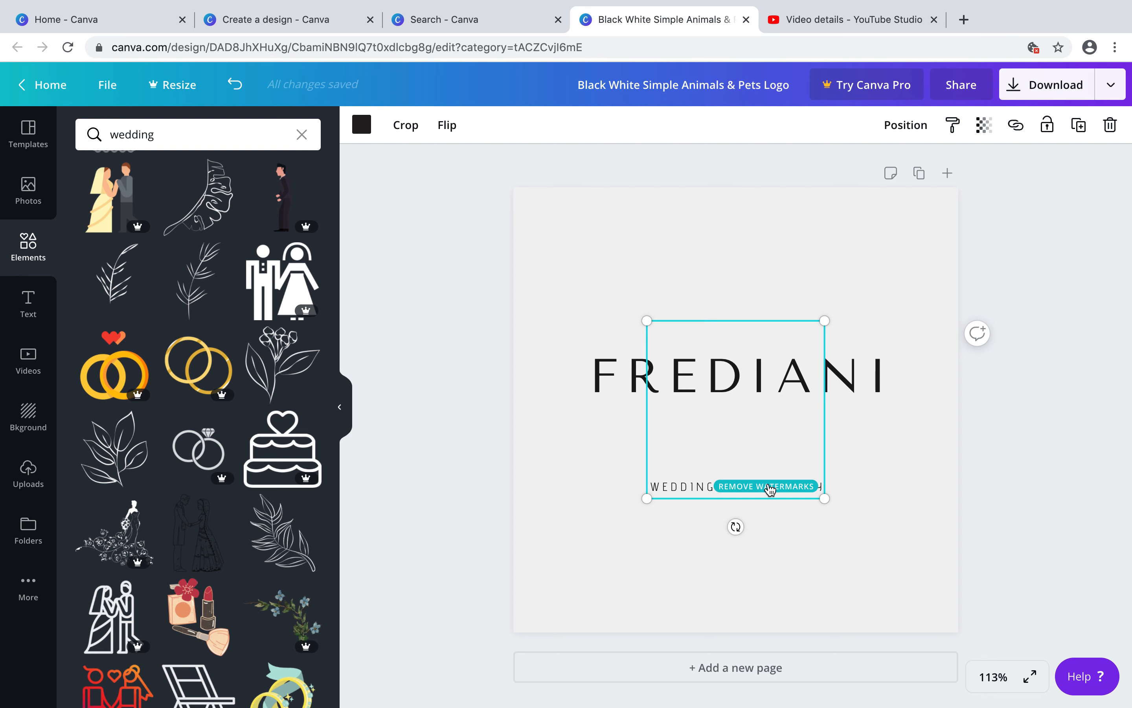
left_click(765, 487)
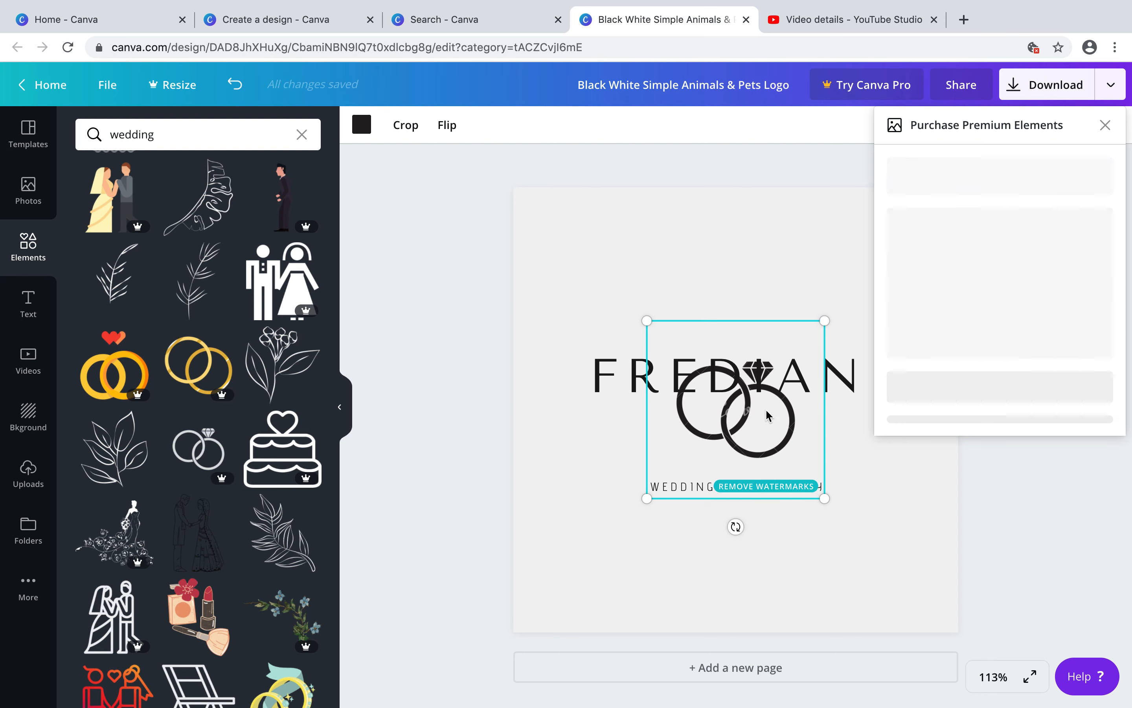
left_click(1105, 126)
left_click_drag(718, 426, 714, 474)
left_click_drag(743, 433, 738, 280)
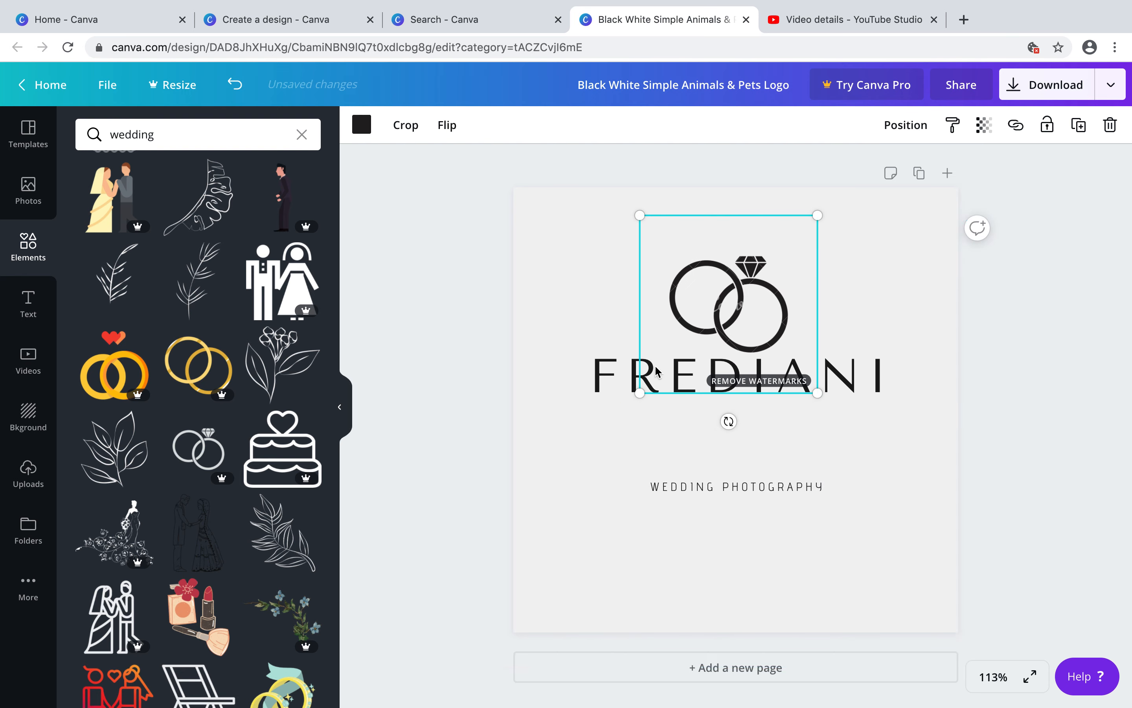
Move the FREDIANI title down just above the subtitle and lower the ring graphic to sit above it
left_click_drag(604, 370, 602, 435)
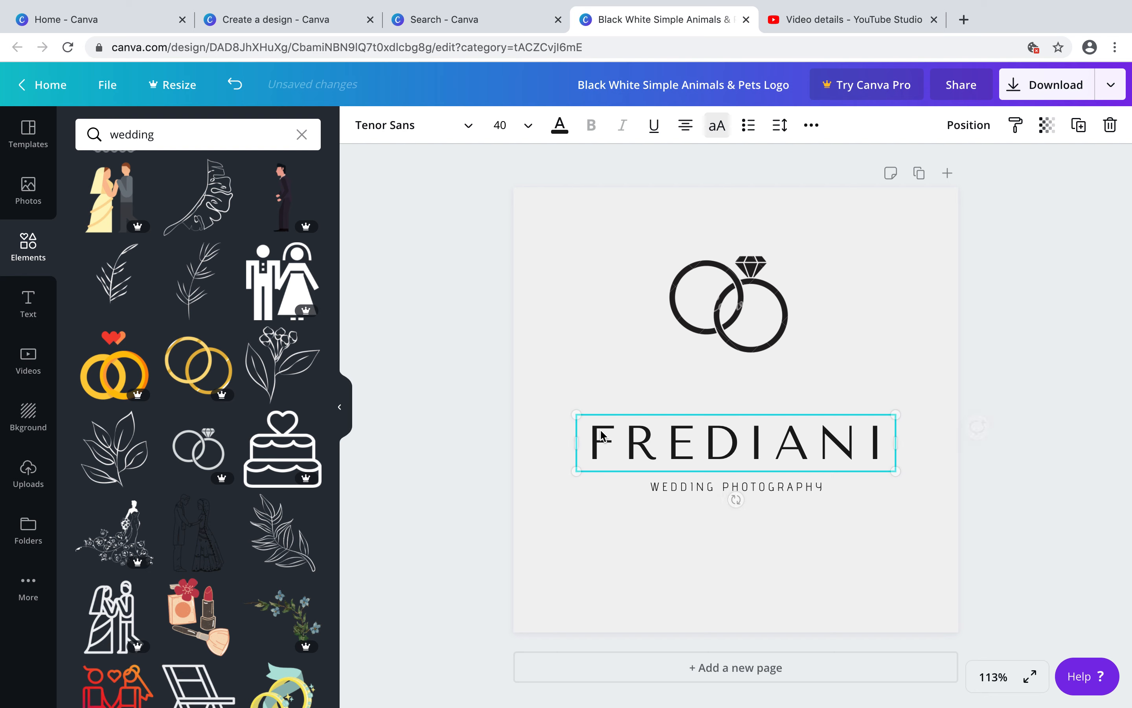
left_click(639, 569)
left_click(744, 298)
left_click_drag(744, 298, 743, 339)
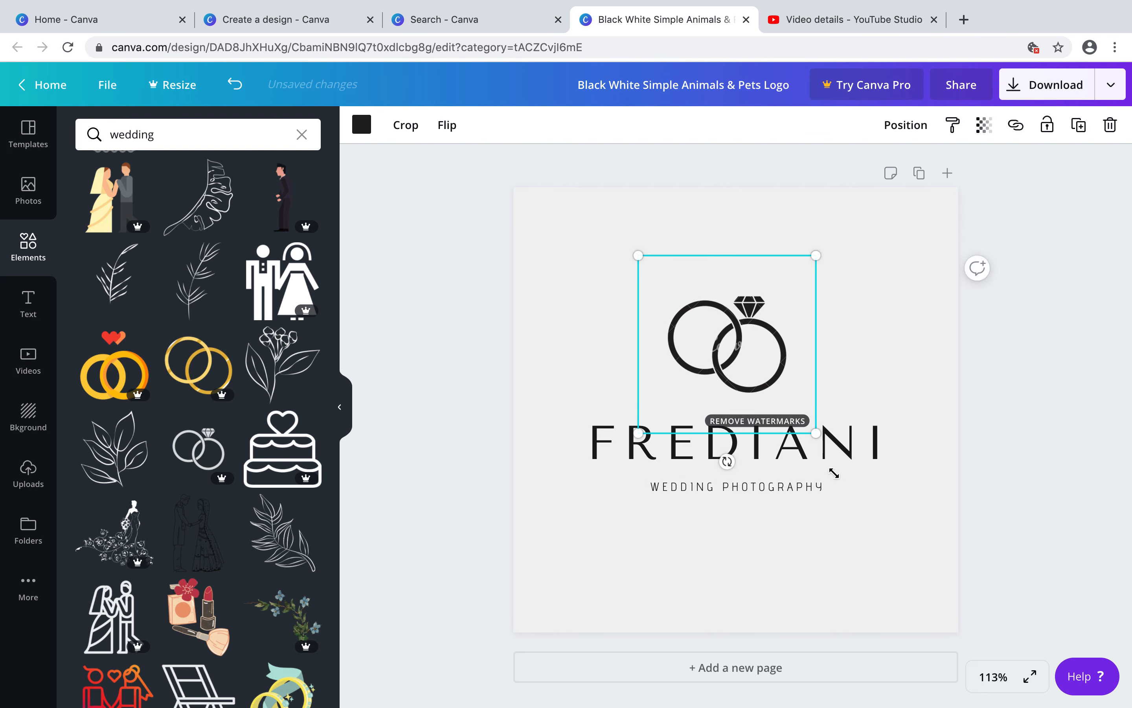
left_click(463, 595)
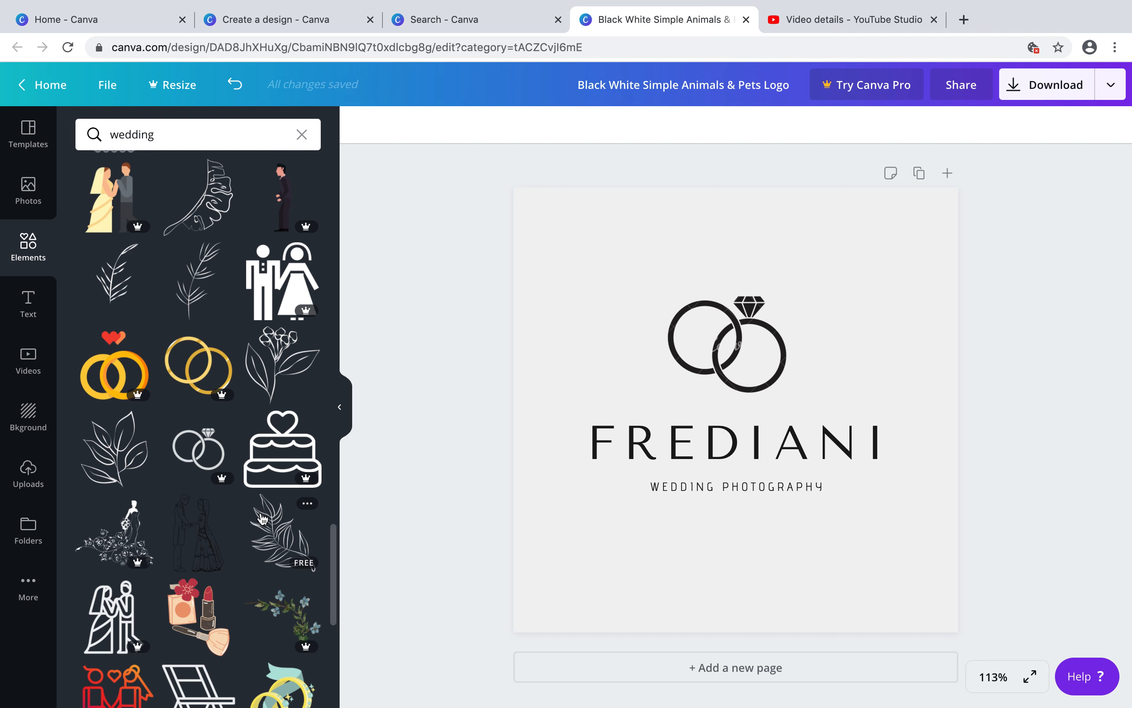
Replace the diamond ring graphic with the free heart-and-rings graphic from the wedding results
scroll(262, 517, "down", 10)
scroll(262, 518, "down", 5)
scroll(262, 518, "up", 20)
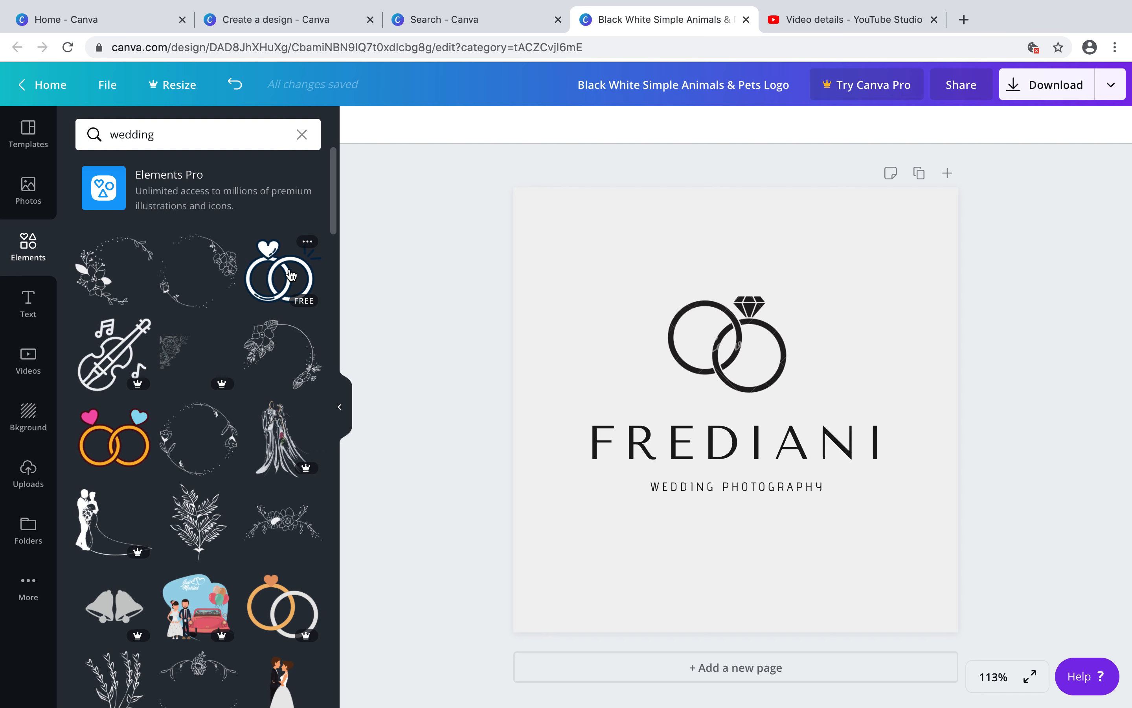
left_click(291, 274)
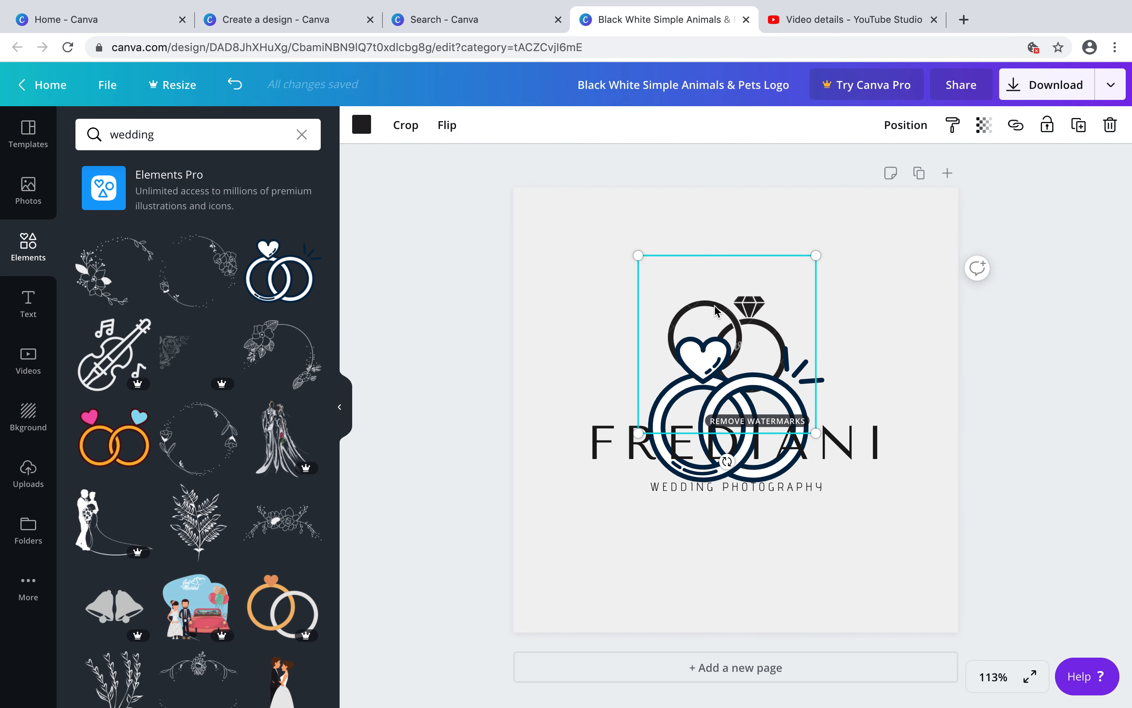
key("Delete")
Move the heart-and-rings graphic up so it sits centred above the FREDIANI title
left_click(705, 350)
left_click_drag(705, 350, 705, 264)
left_click(802, 587)
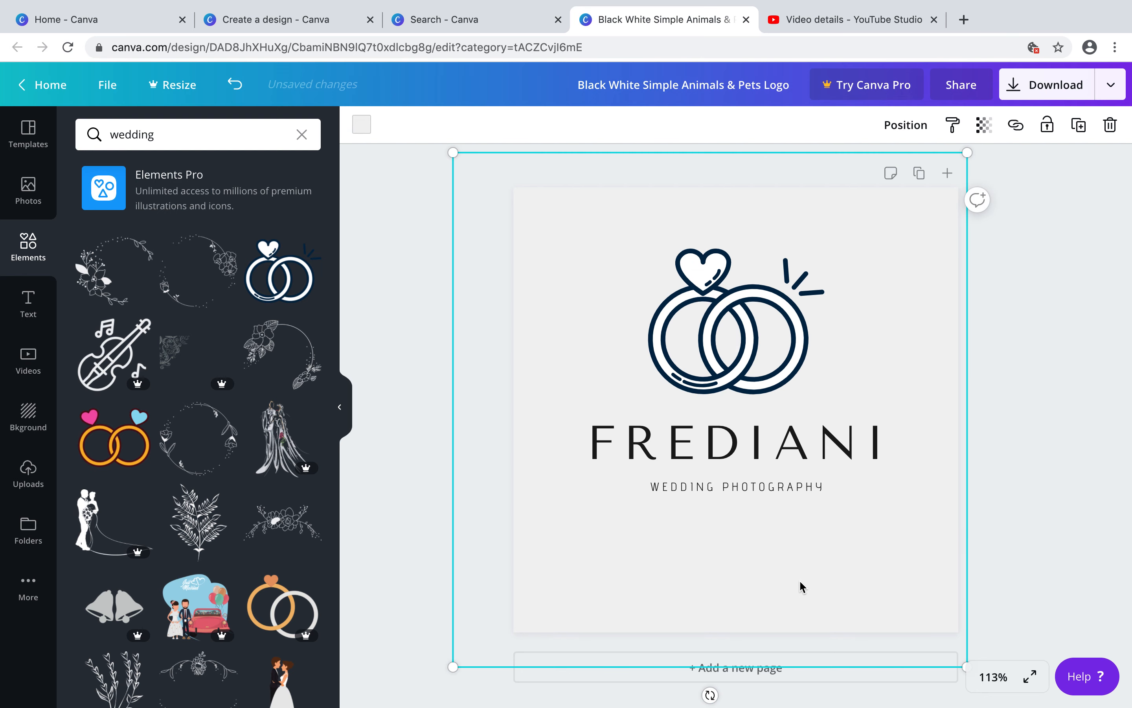
left_click(1033, 512)
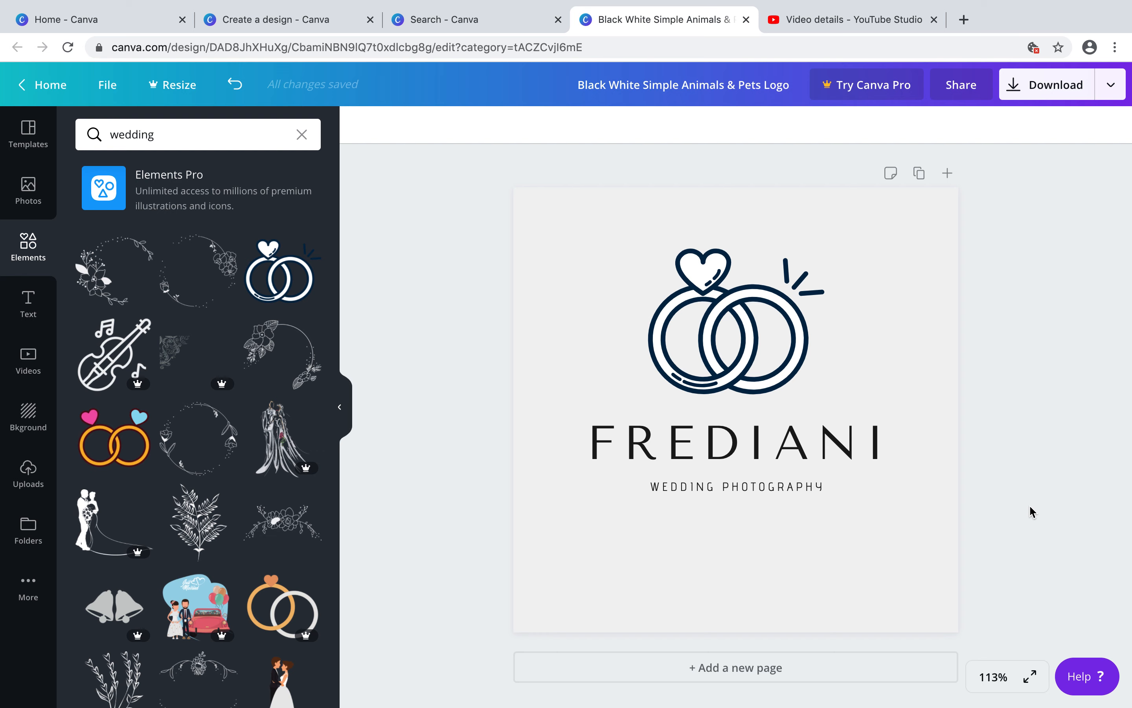
Open the download options and set the file type to JPG
left_click(1043, 85)
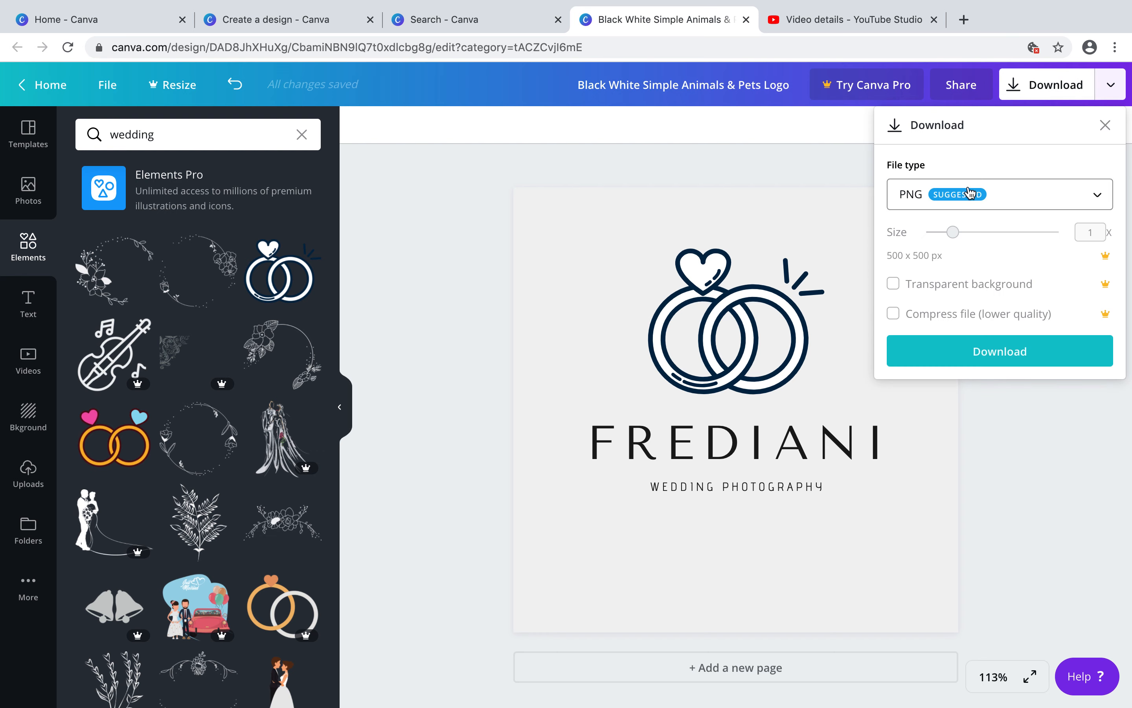
left_click(1031, 199)
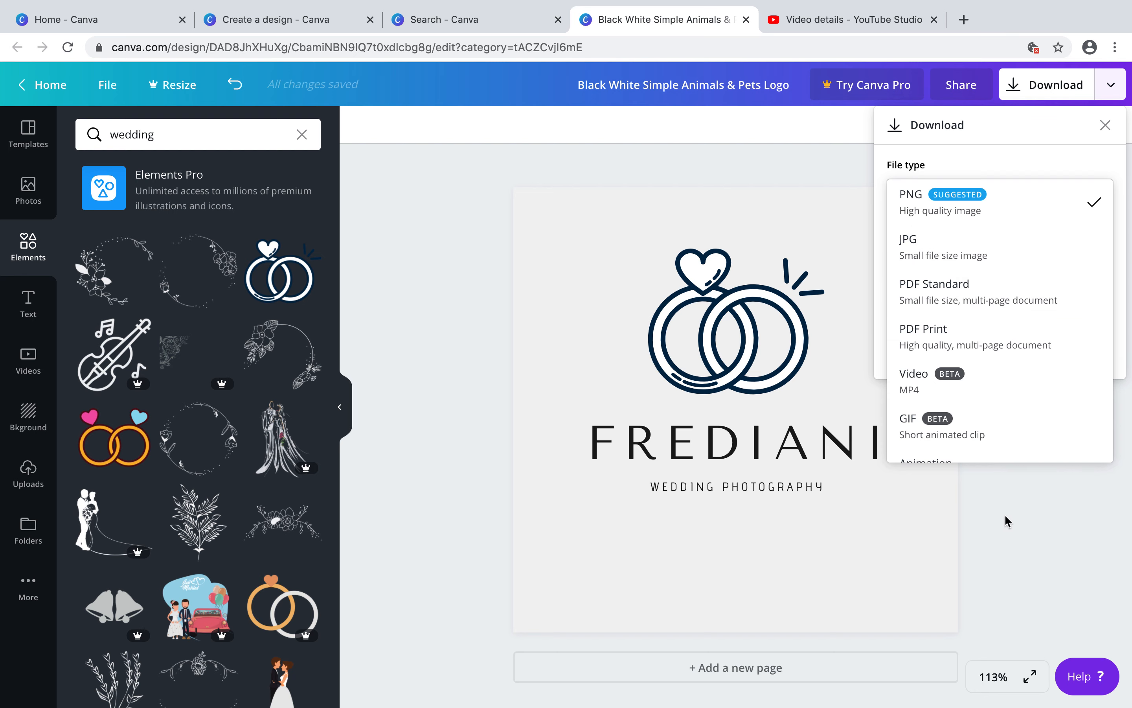
scroll(1015, 429, "down", 2)
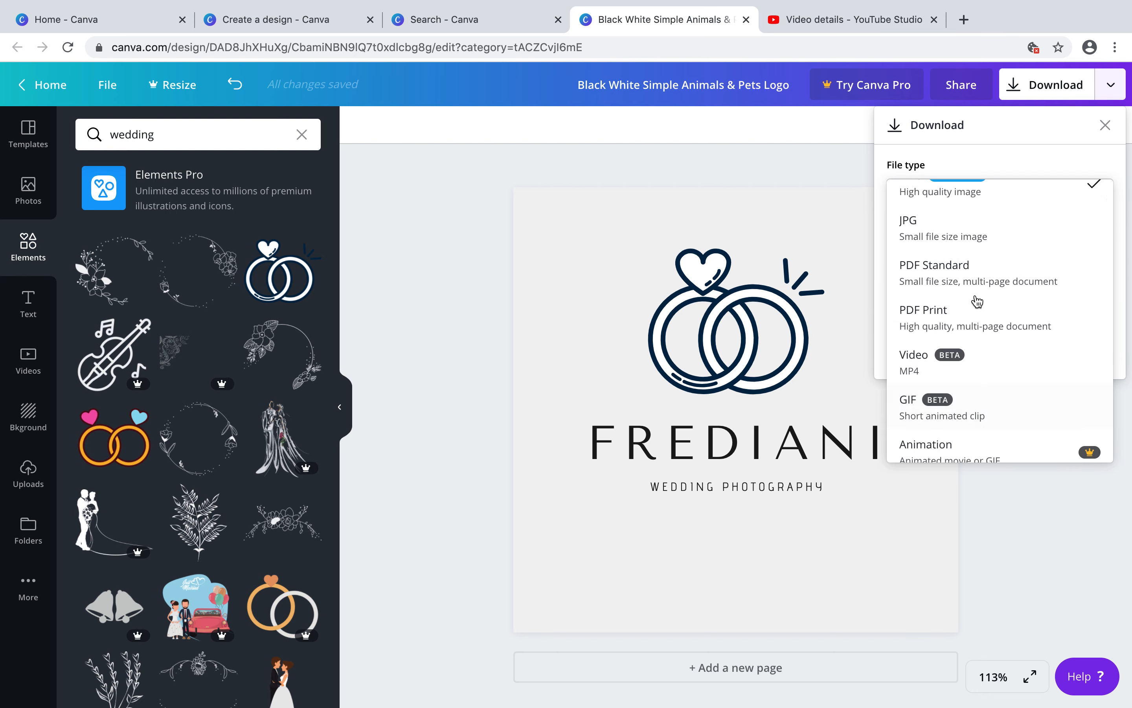
left_click(959, 236)
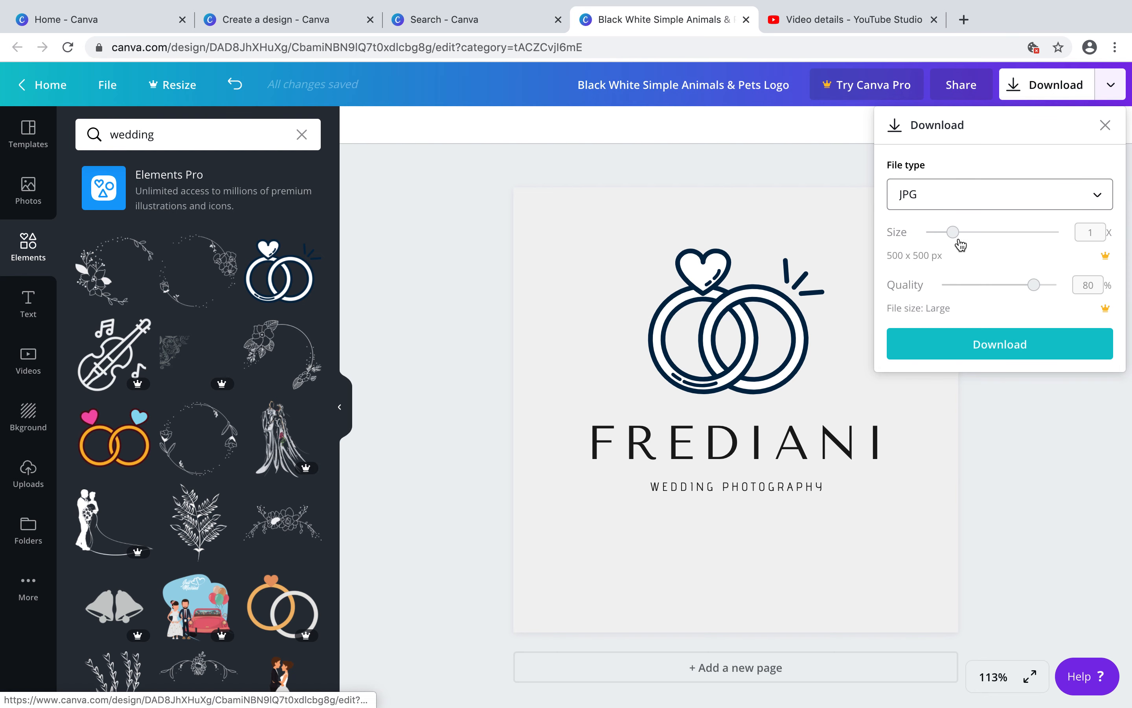
left_click(999, 493)
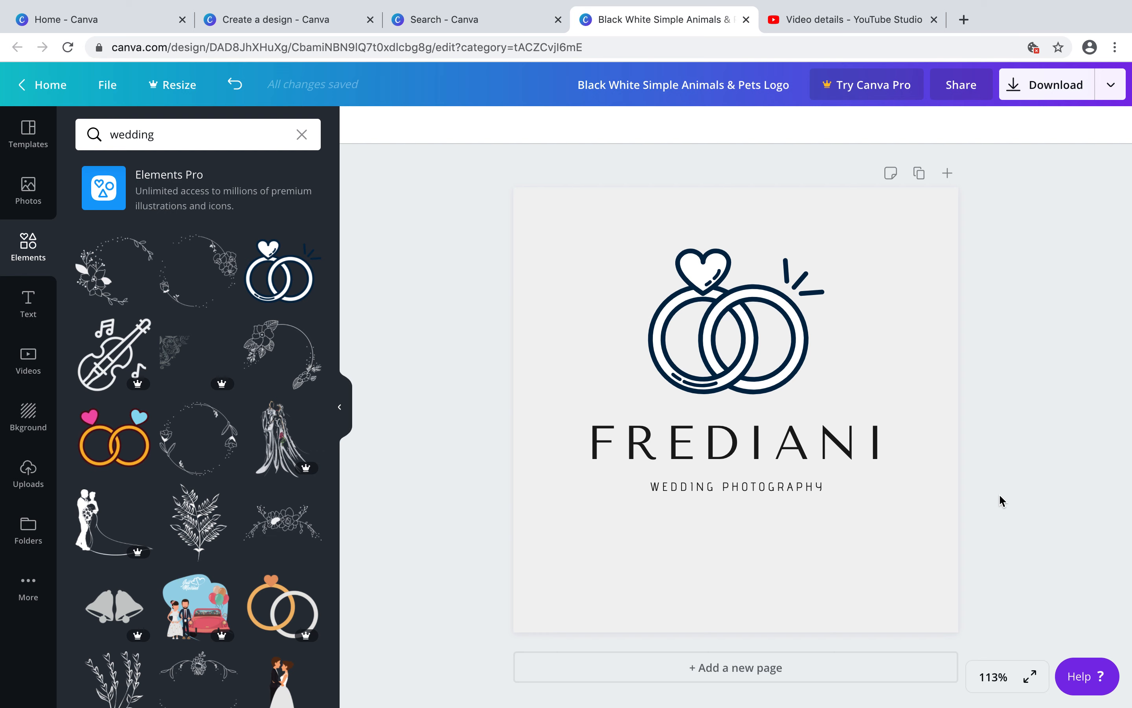
mouse_move(994, 4)
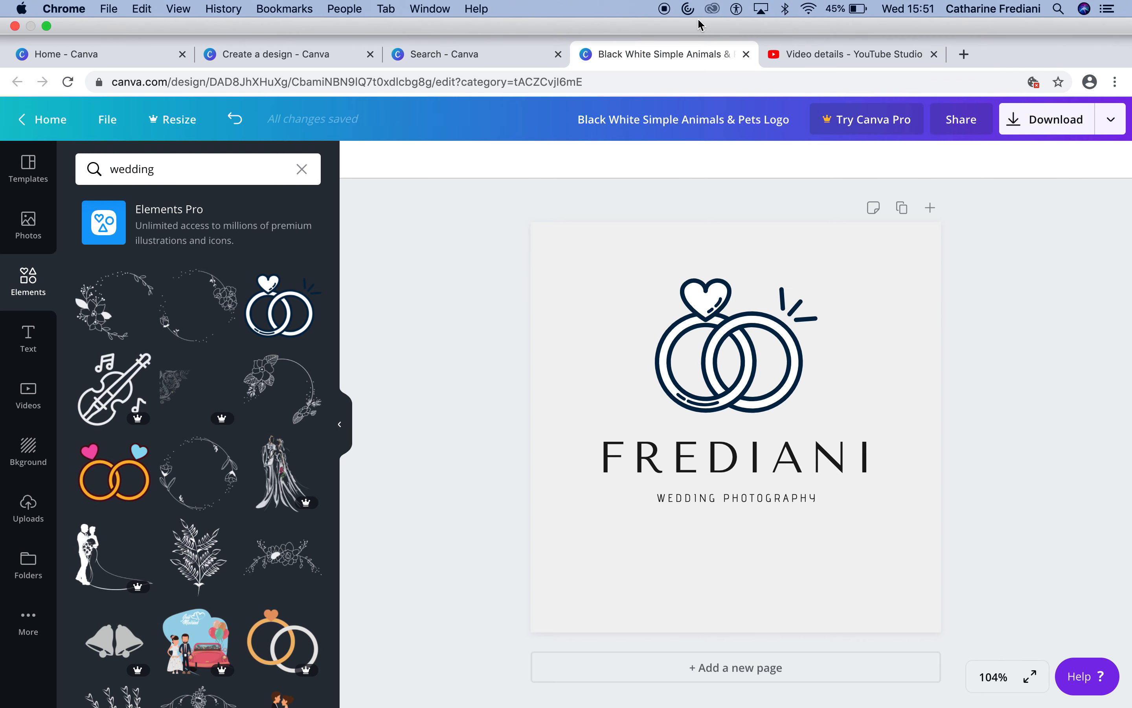